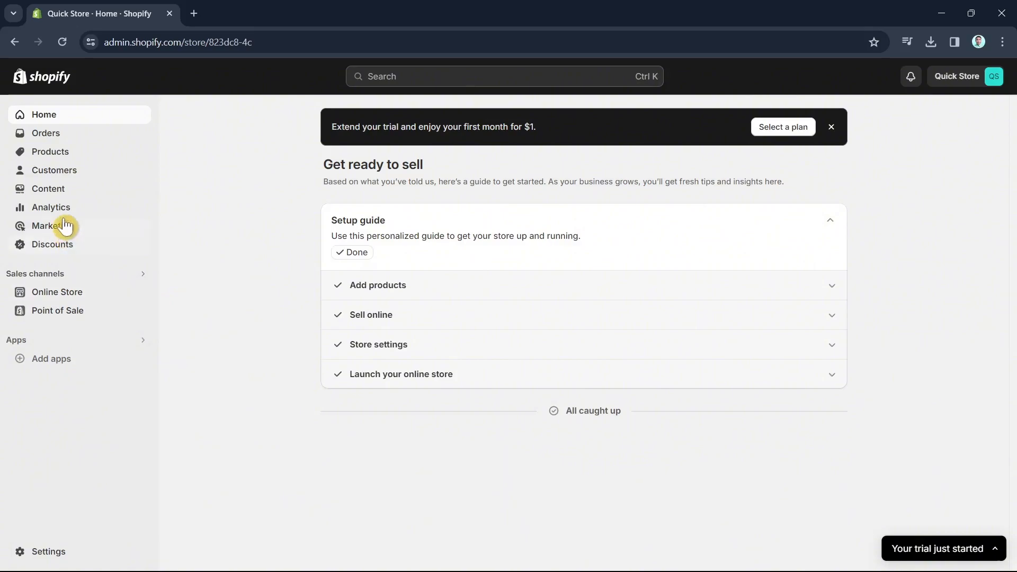
Start a new product collection and title it "T-shirt".
click(49, 158)
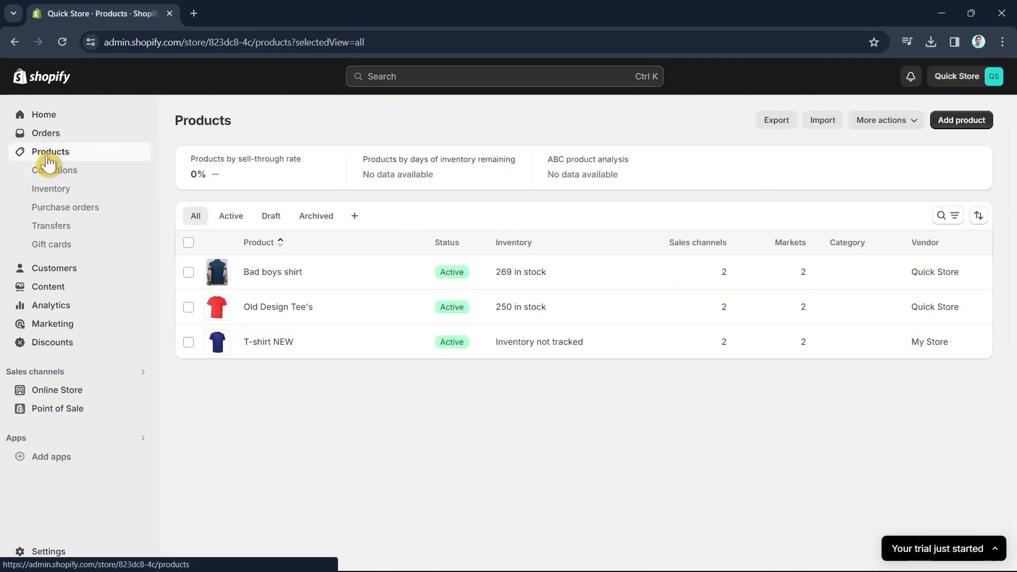
click(48, 174)
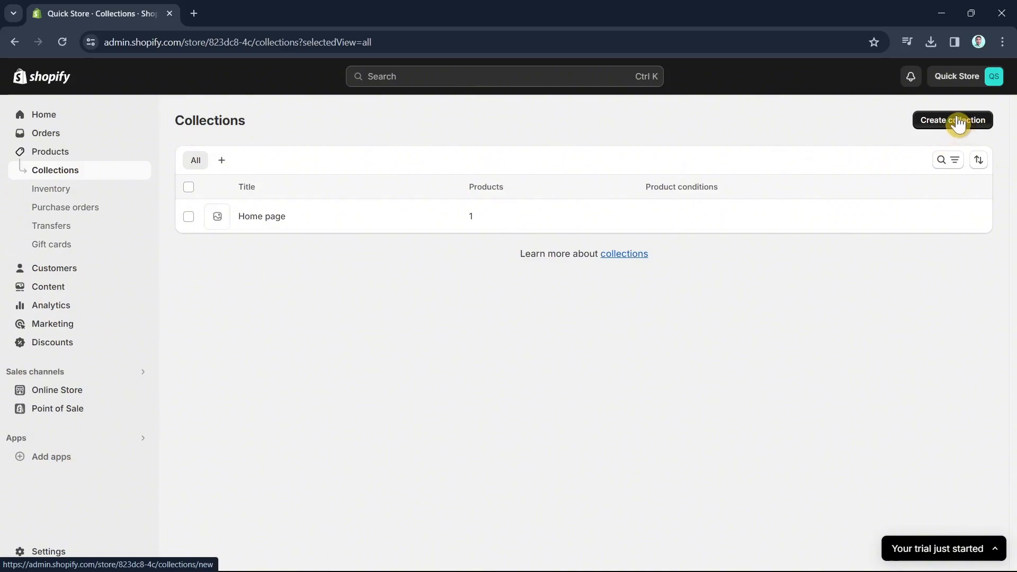
click(965, 129)
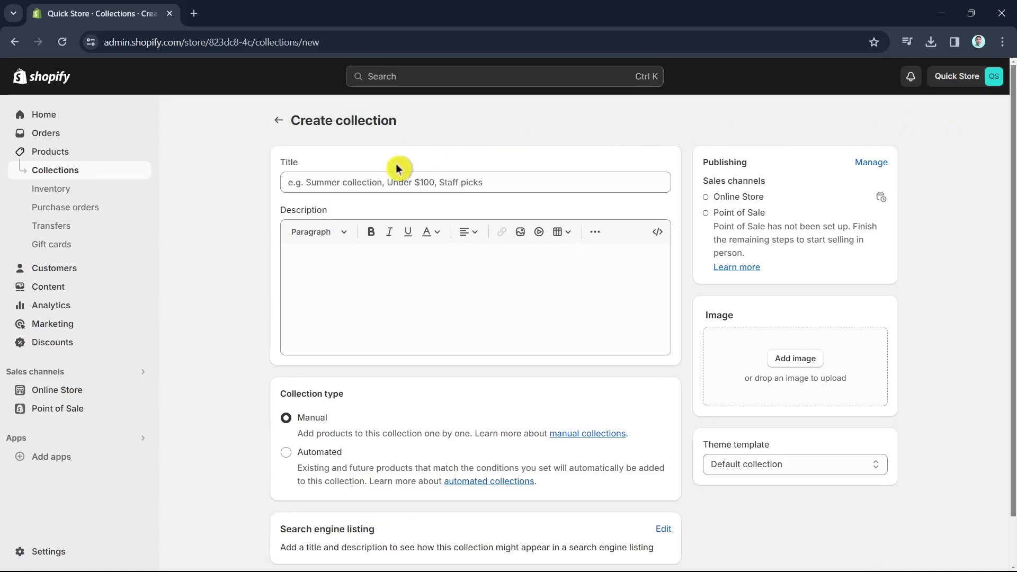
click(397, 179)
click(398, 178)
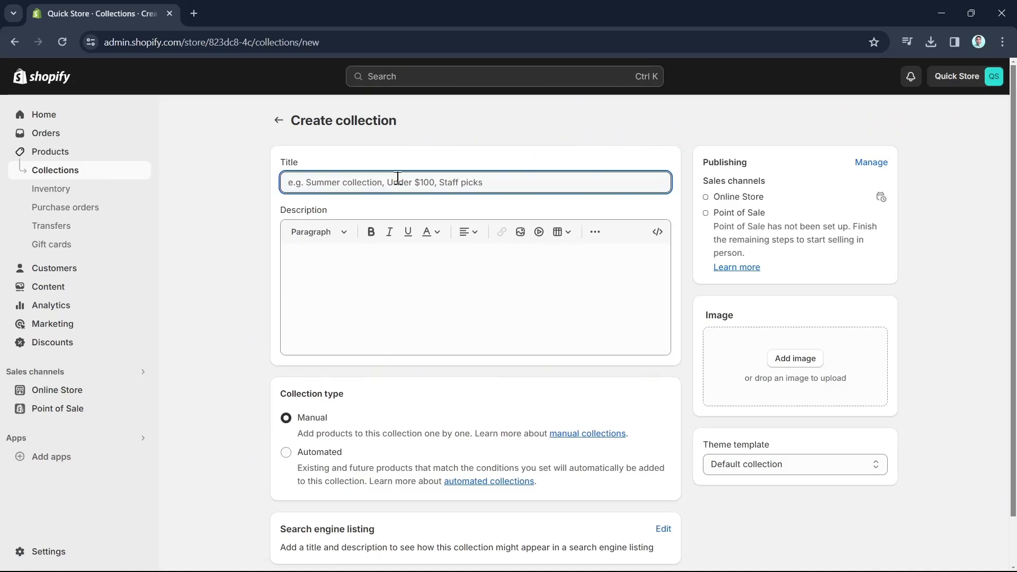
text(T=shirt)
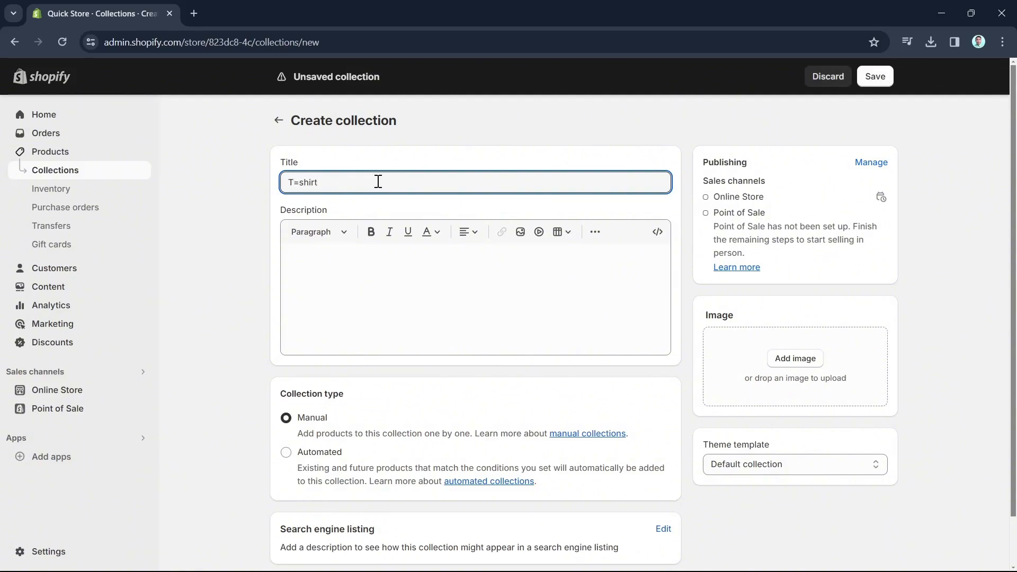
click(298, 182)
key(BackSpace)
text(-)
Give the T-shirt collection the description "This is for men" and save it as a manual collection.
click(333, 253)
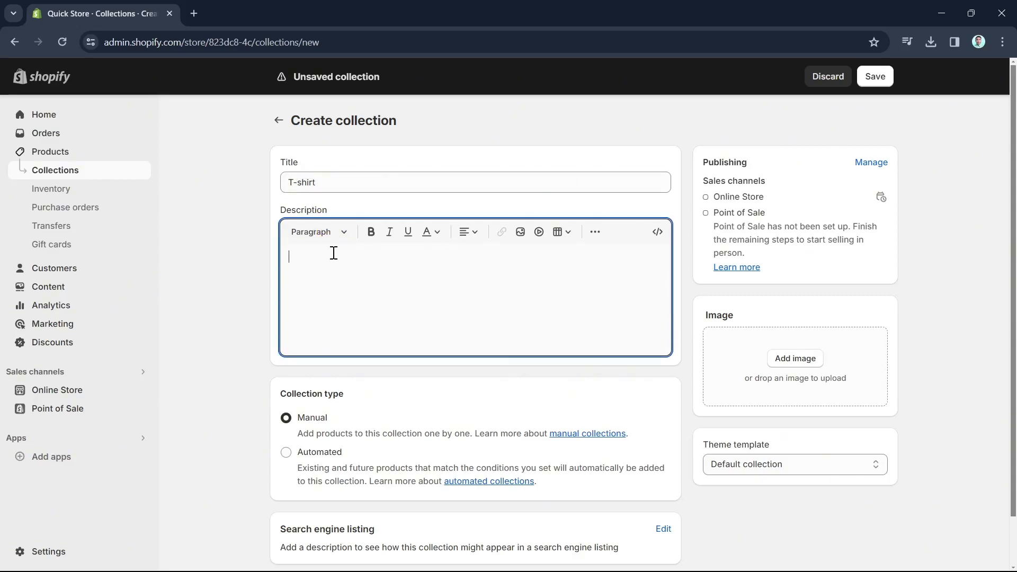
text(This is )
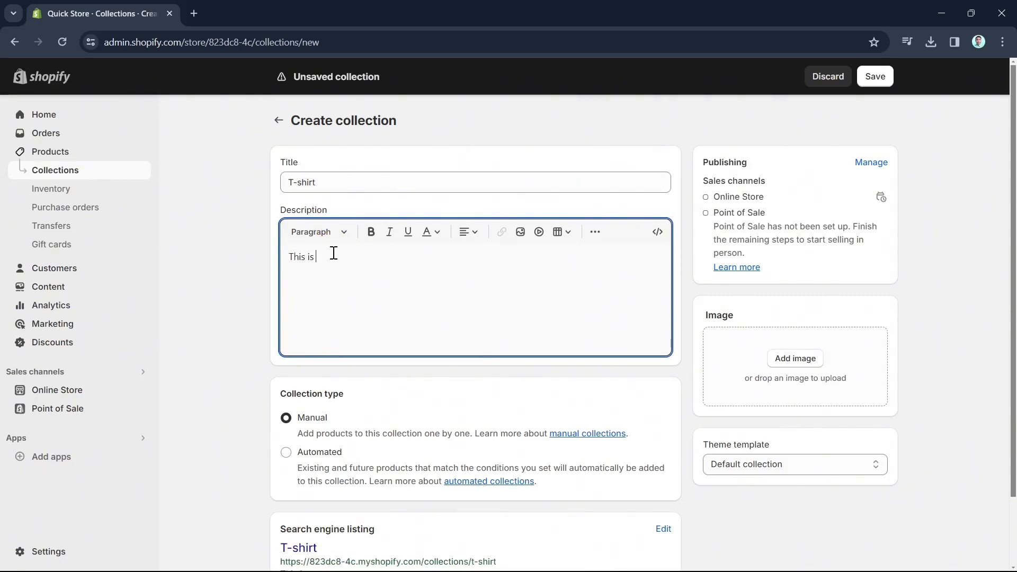
text(for men)
scroll(454, 424, down, 2)
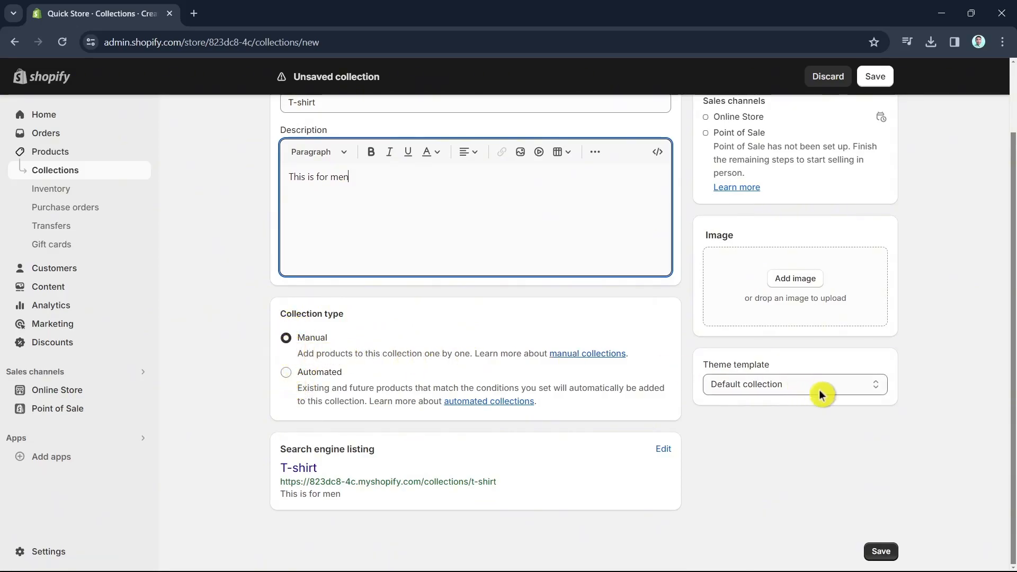
click(882, 78)
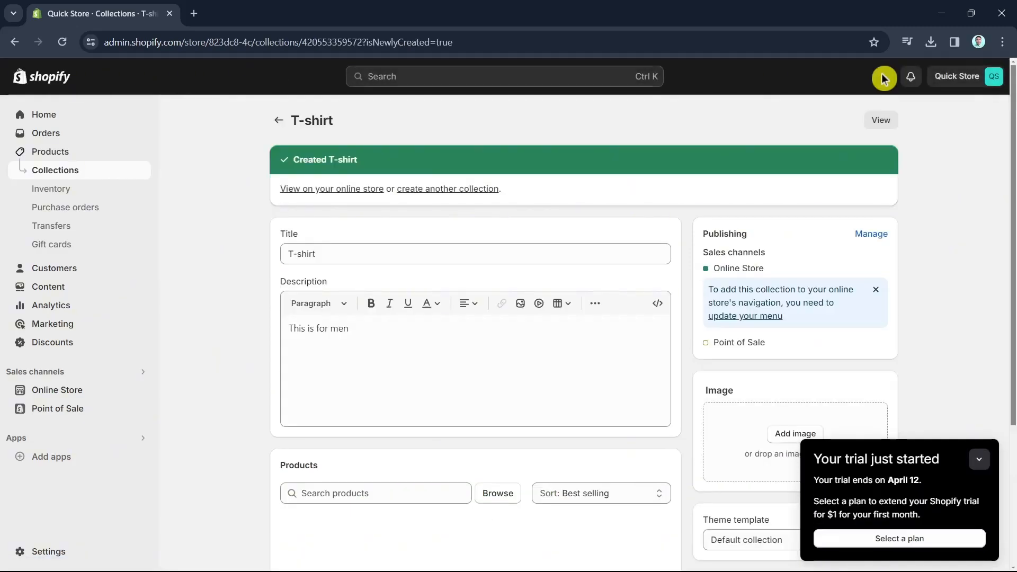
Add the product "T-shirt NEW" to the T-shirt collection and return to the collections list.
scroll(636, 333, down, 2)
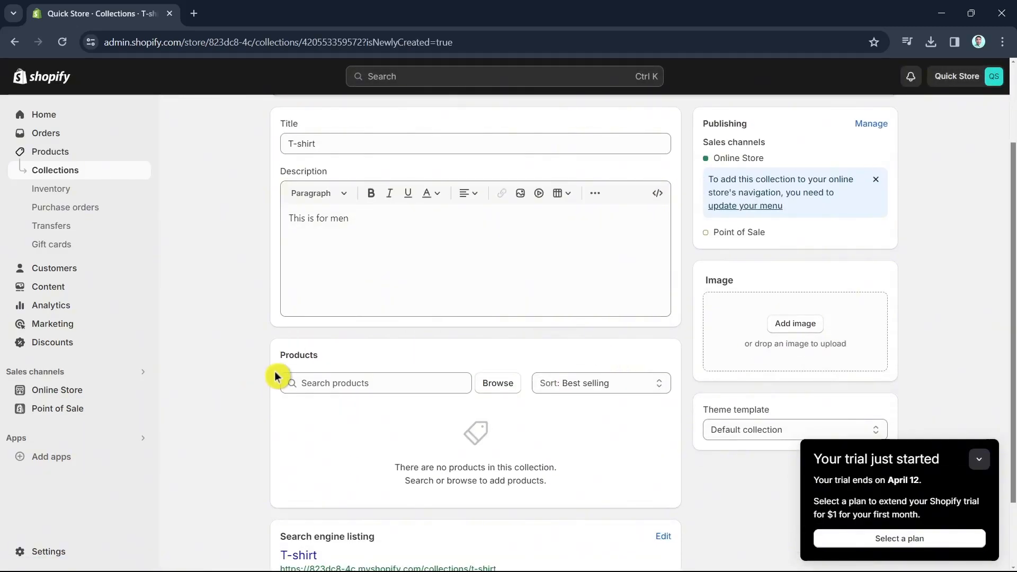
click(507, 384)
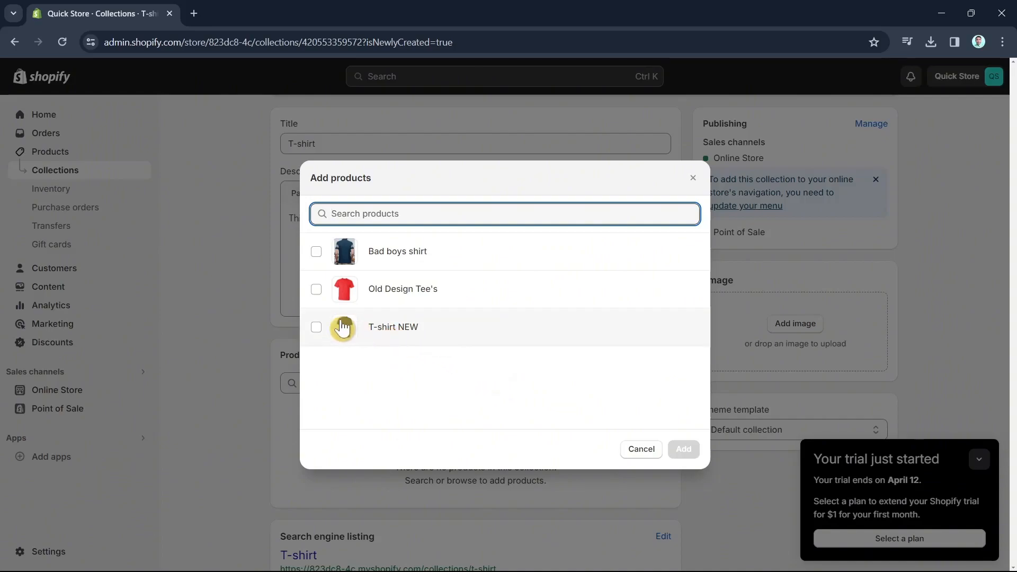
click(316, 327)
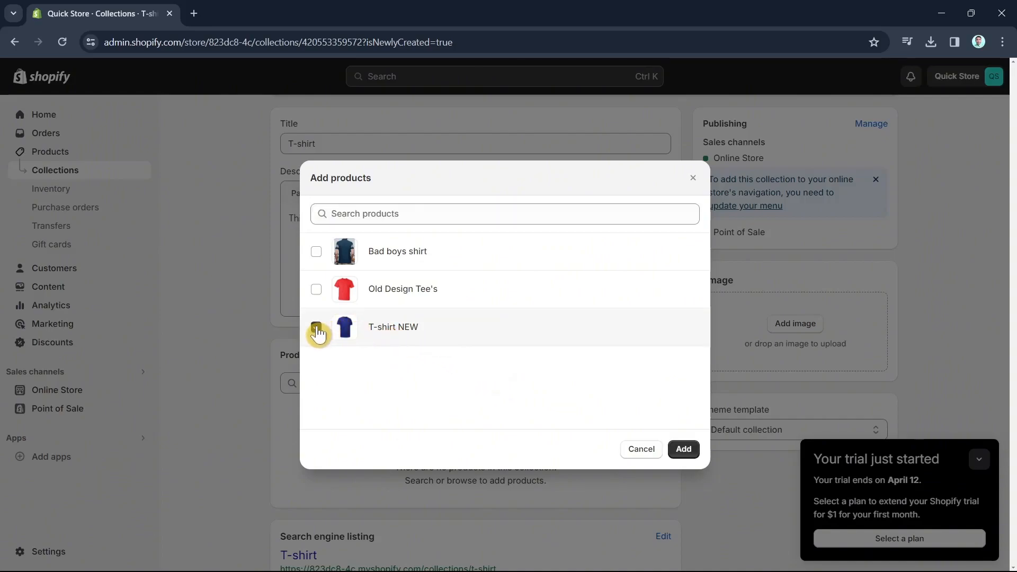
click(684, 448)
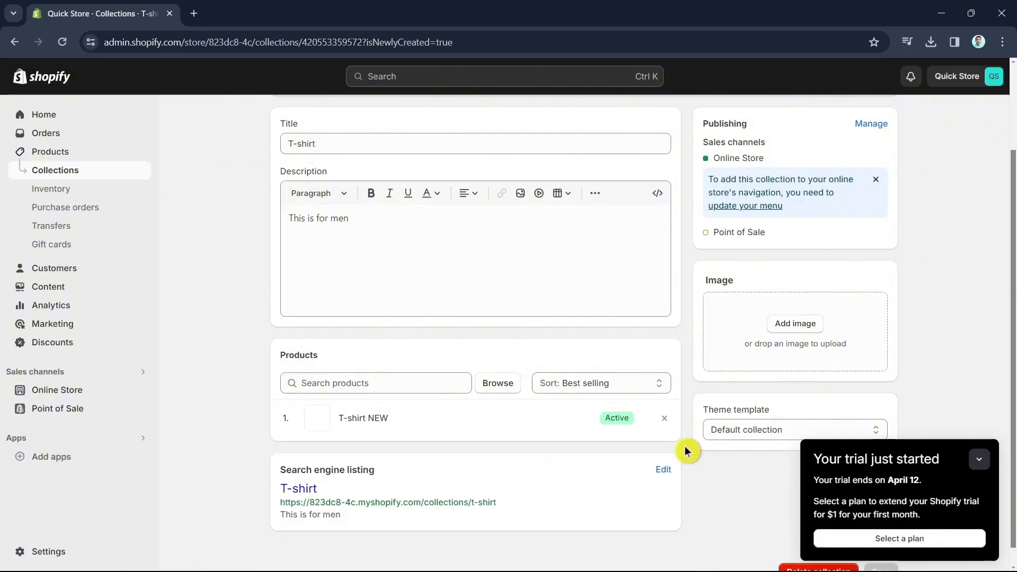
scroll(536, 470, up, 3)
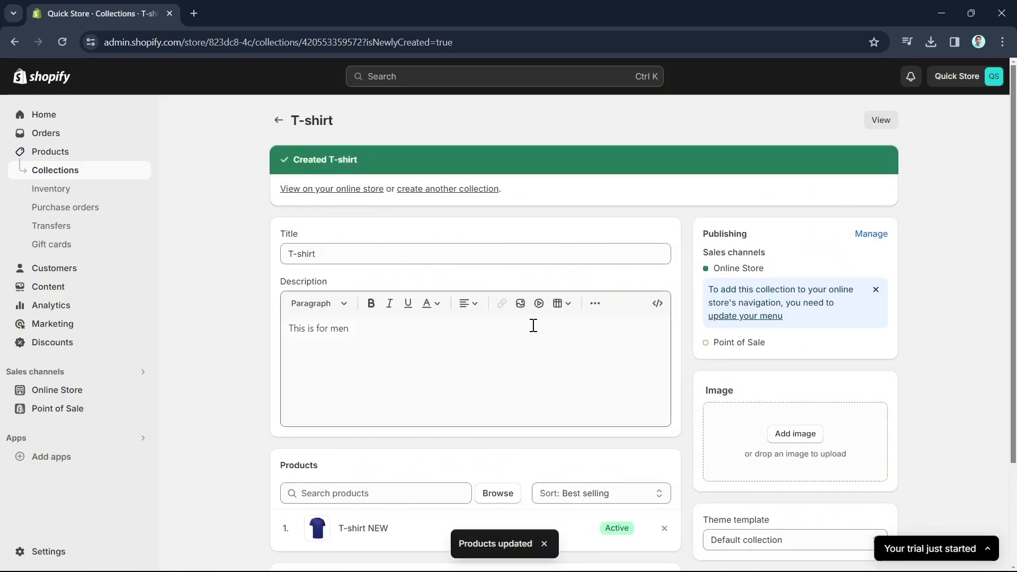
click(278, 120)
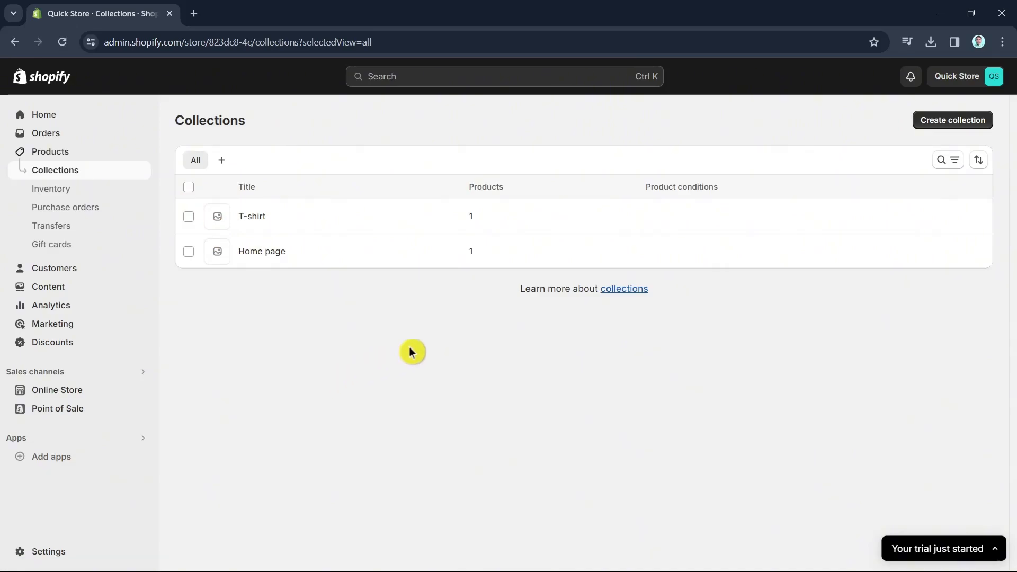
Create and save a manual collection titled "For Adults" with the description "This shirts are for adults.".
click(948, 123)
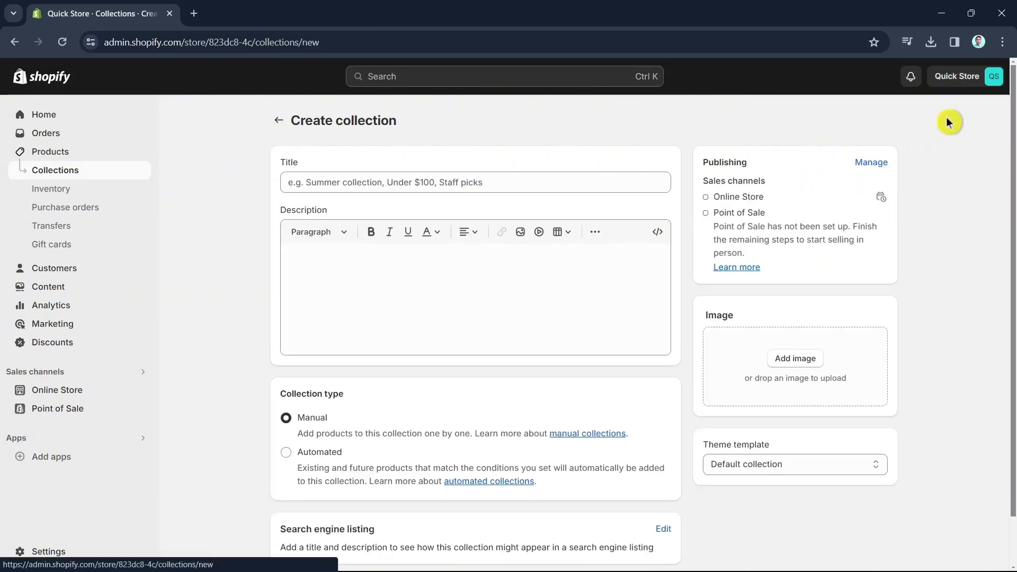
click(489, 183)
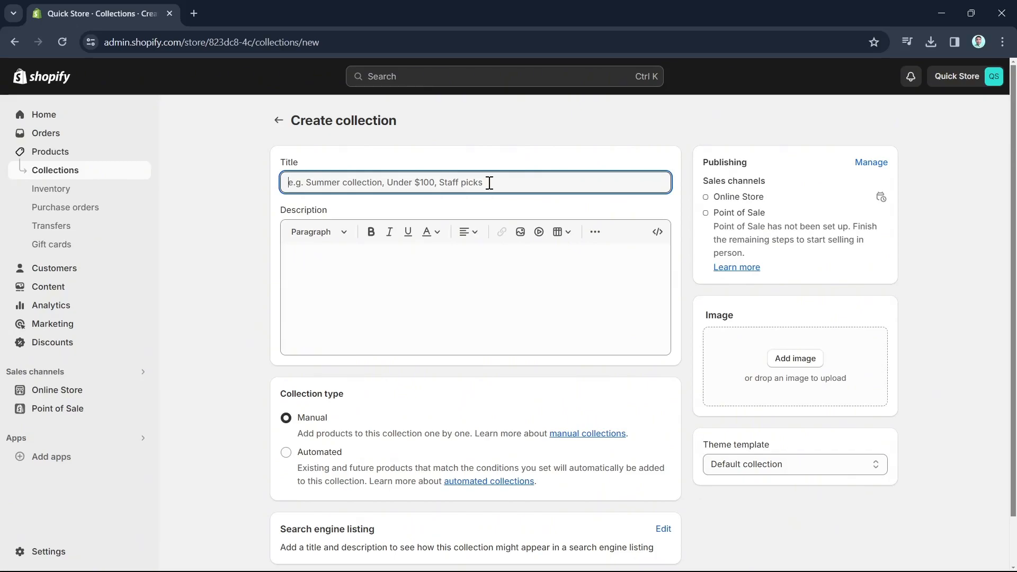
text(For Adults)
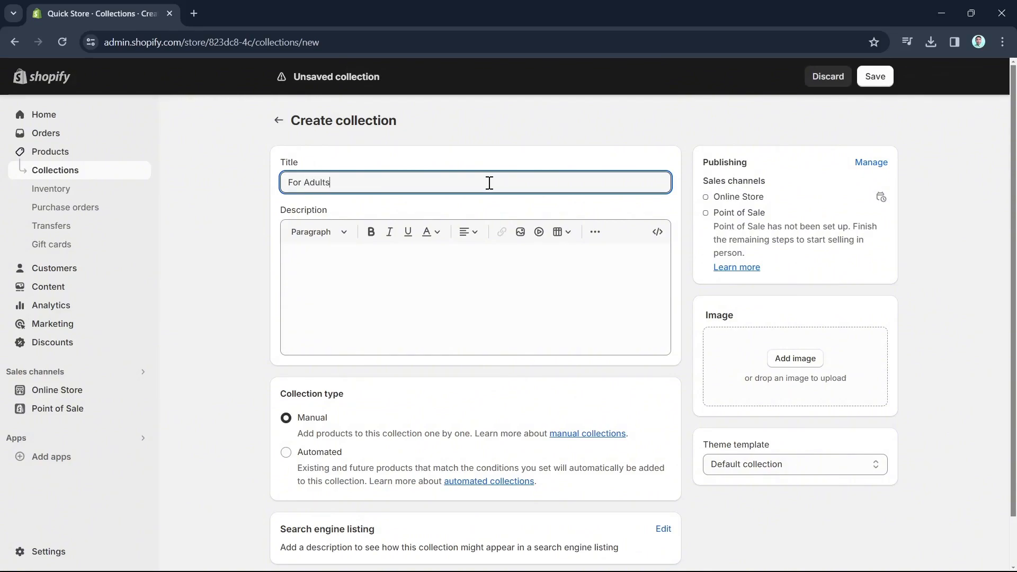
click(457, 269)
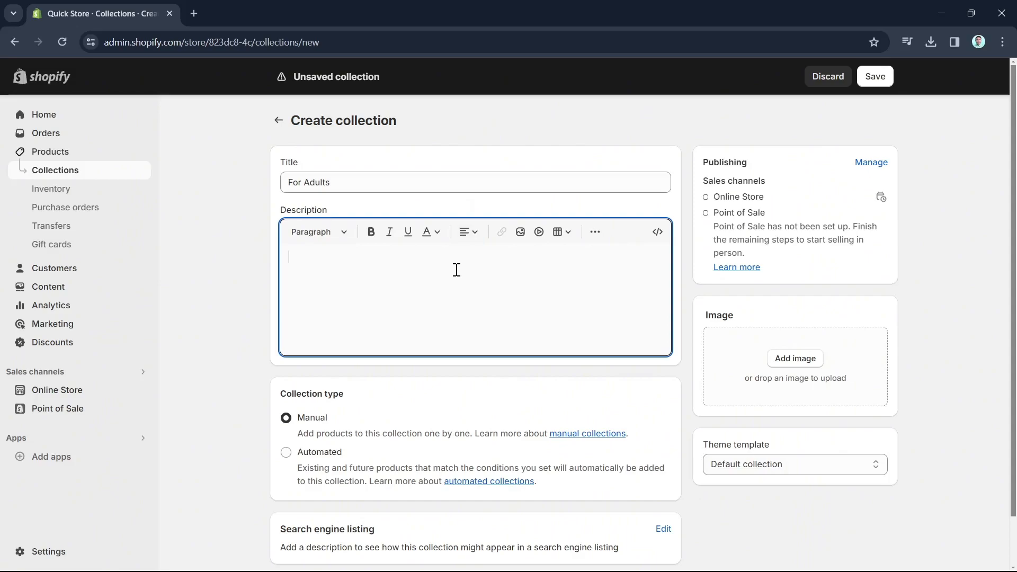
text(This )
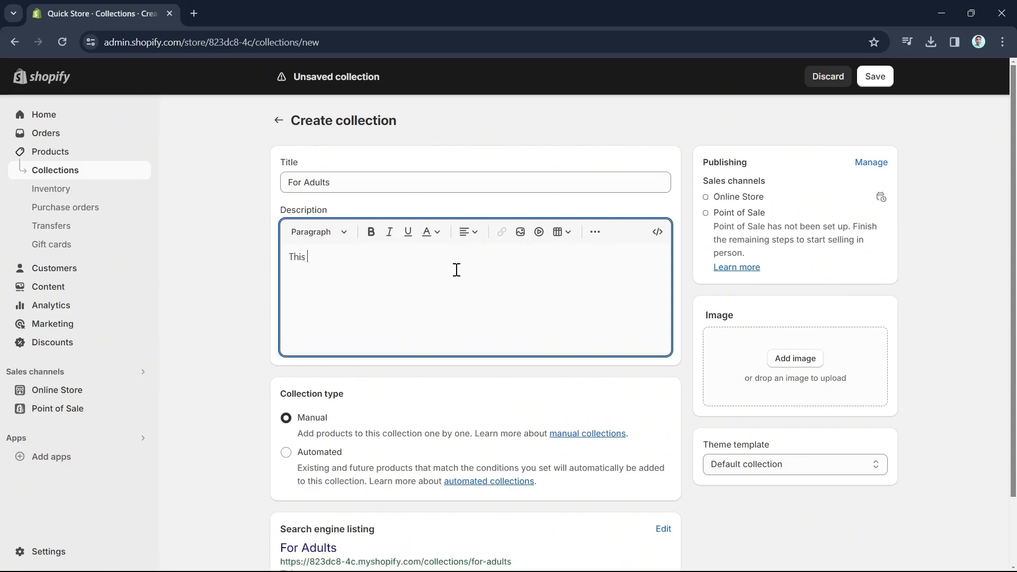
text(shirts are for adults.)
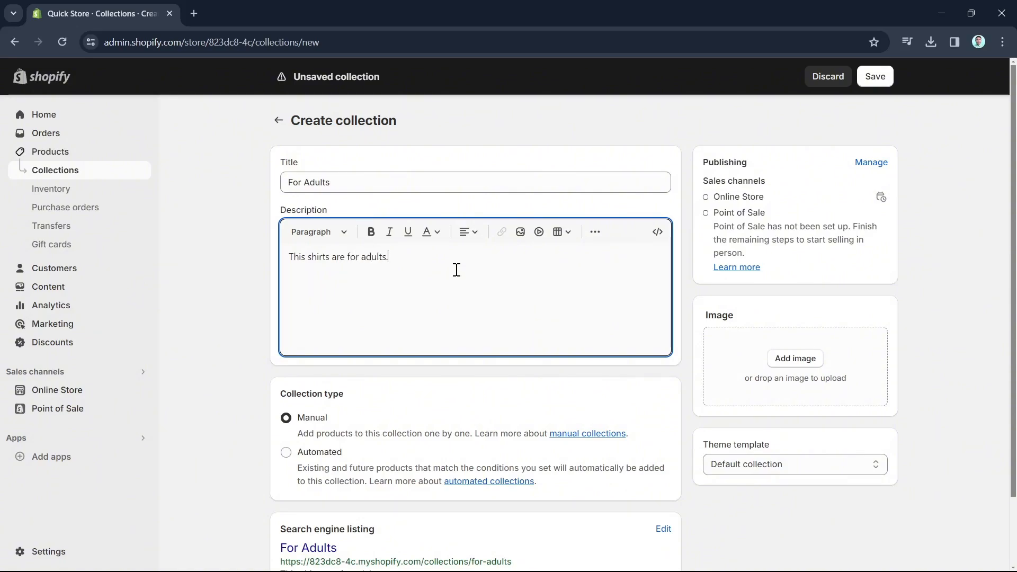
scroll(456, 270, down, 2)
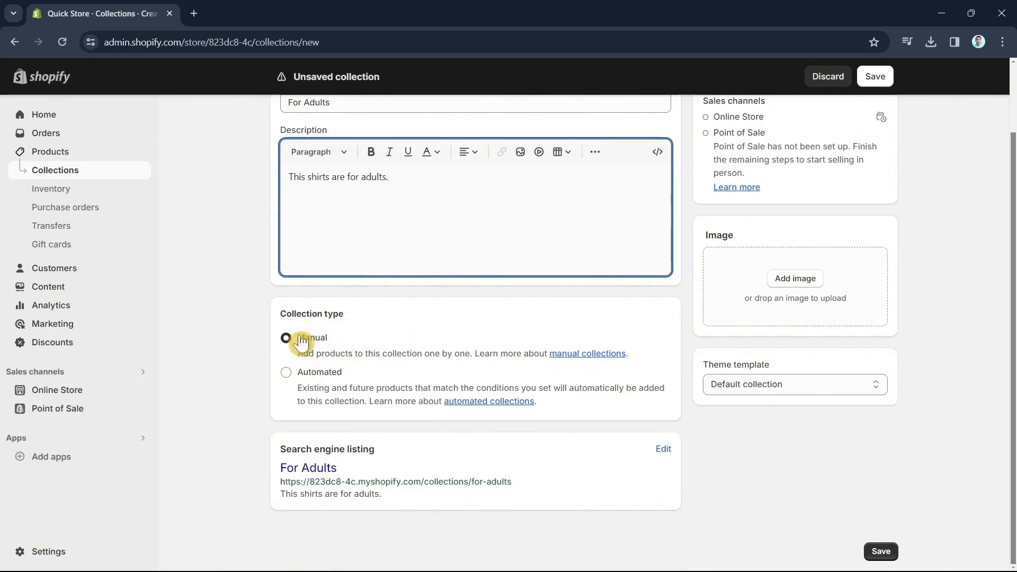
click(873, 79)
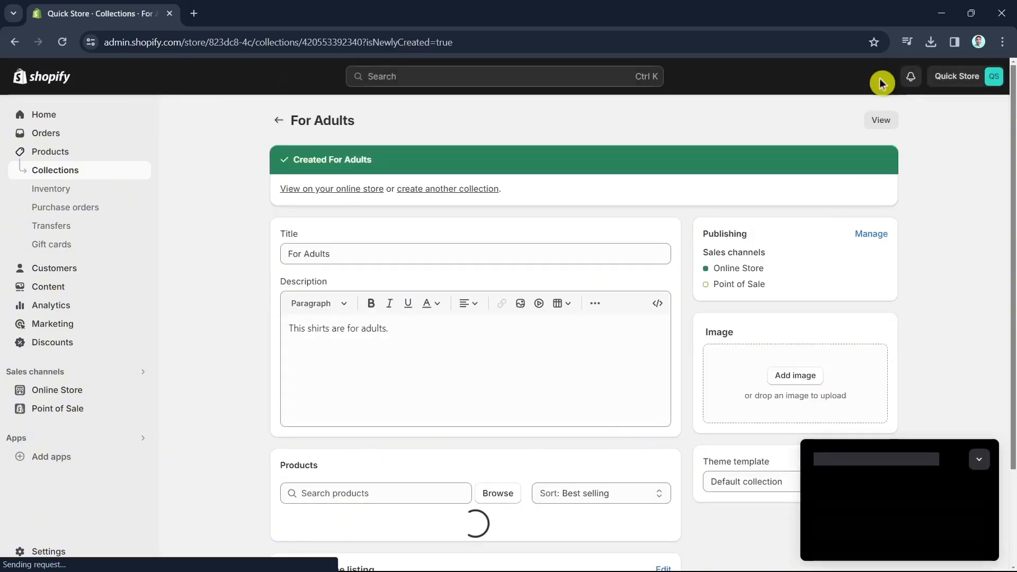
Add the product "Bad boys shirt" to the For Adults collection and return to the collections list.
scroll(595, 317, down, 4)
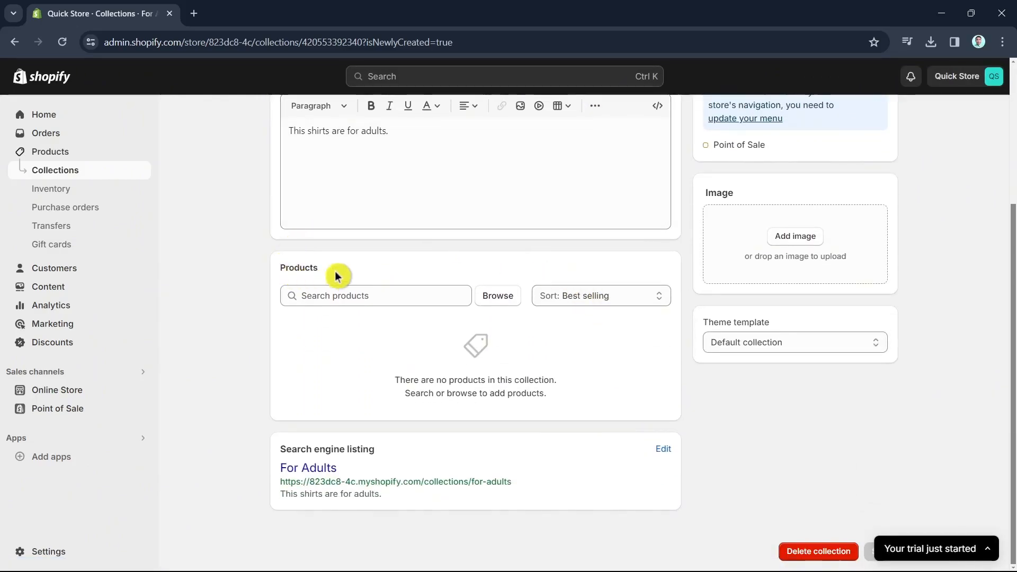
click(506, 302)
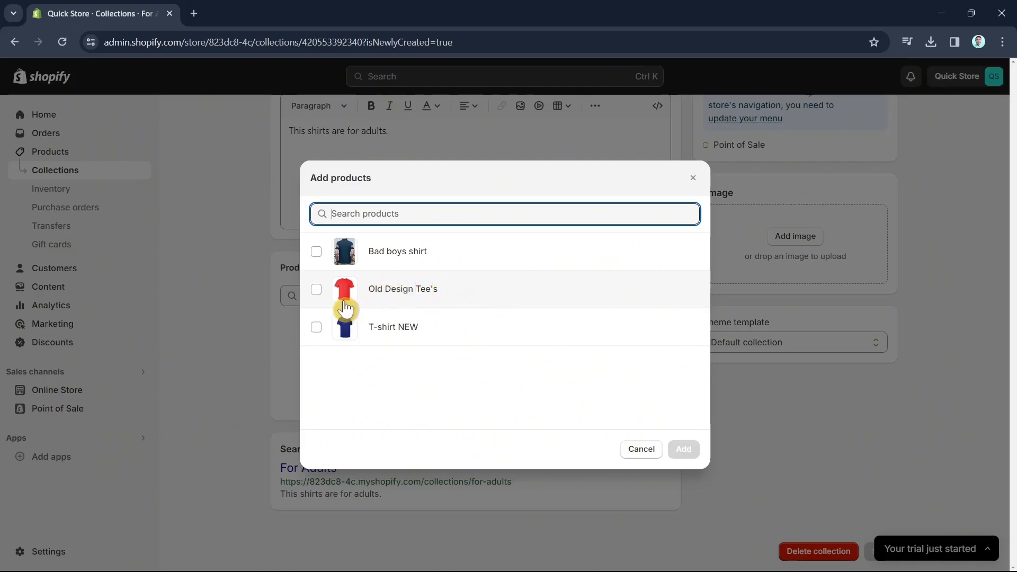
click(317, 253)
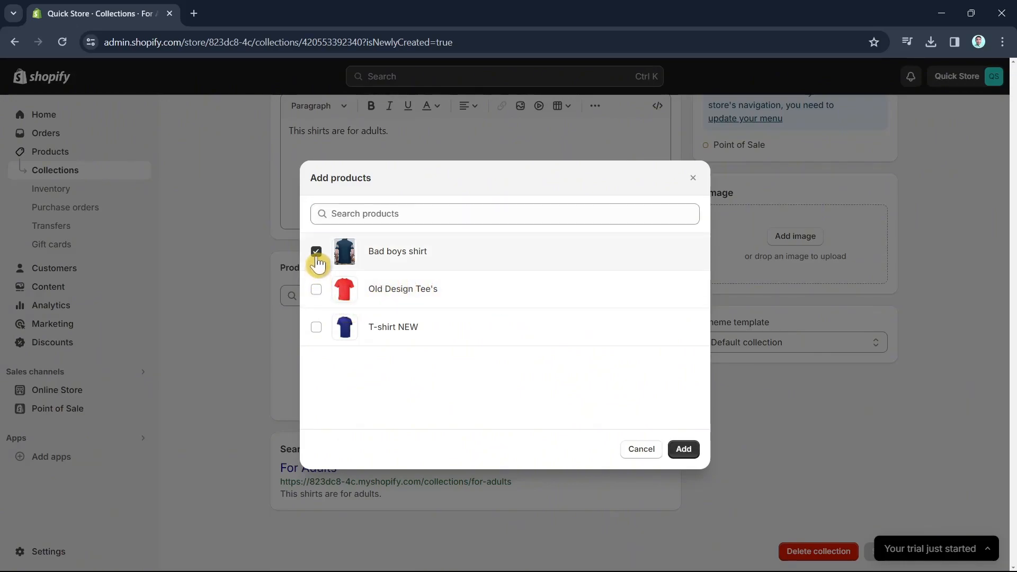
click(683, 450)
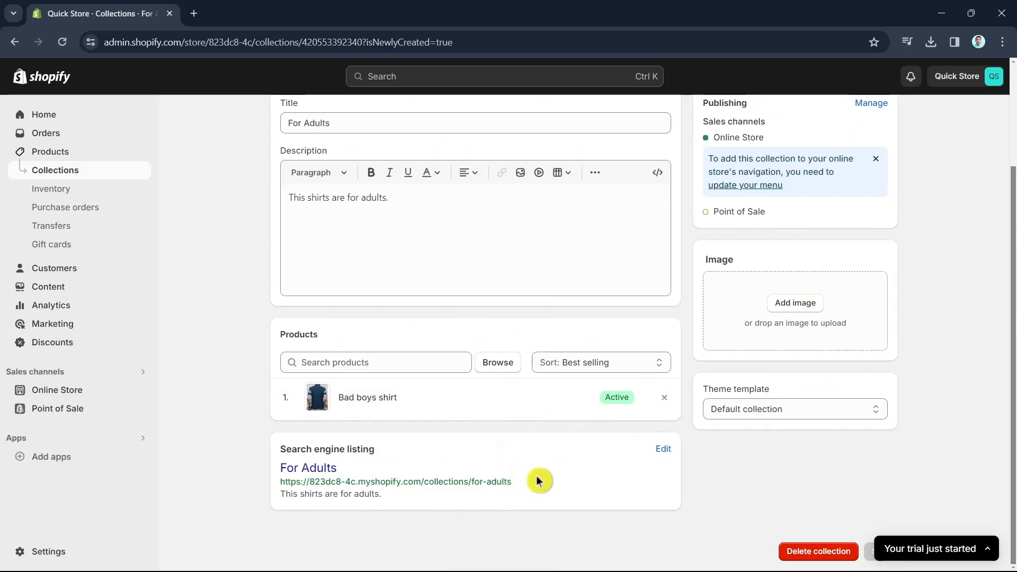
scroll(538, 481, up, 3)
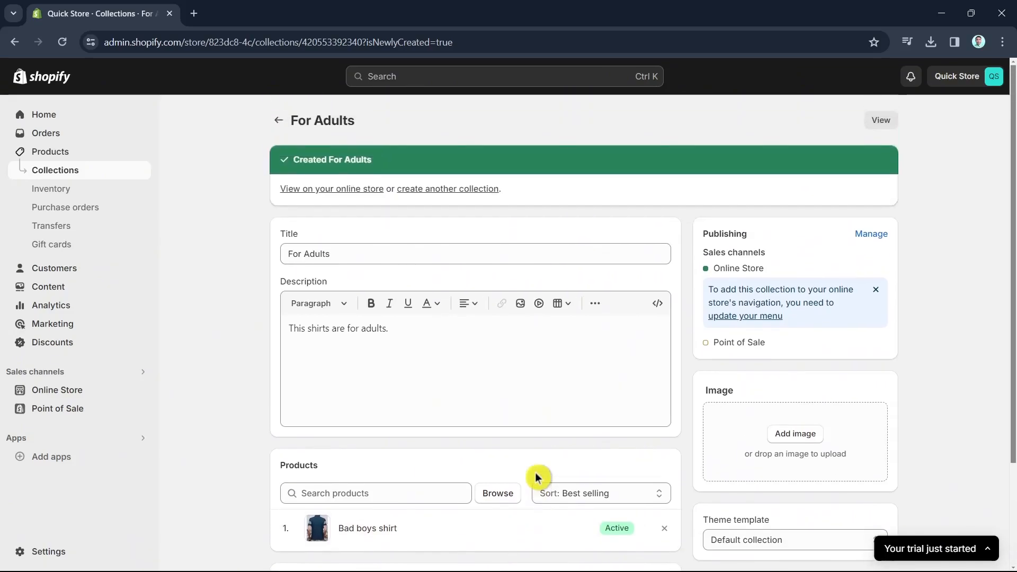
click(278, 122)
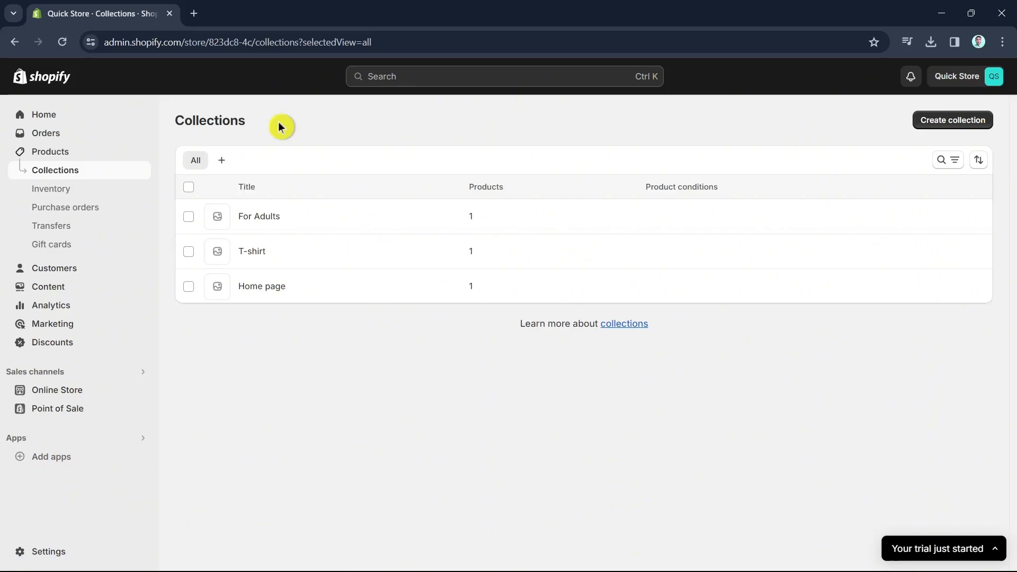
Create and save a manual collection titled "Clothing" with the description "Brand new clothes for men.".
click(939, 125)
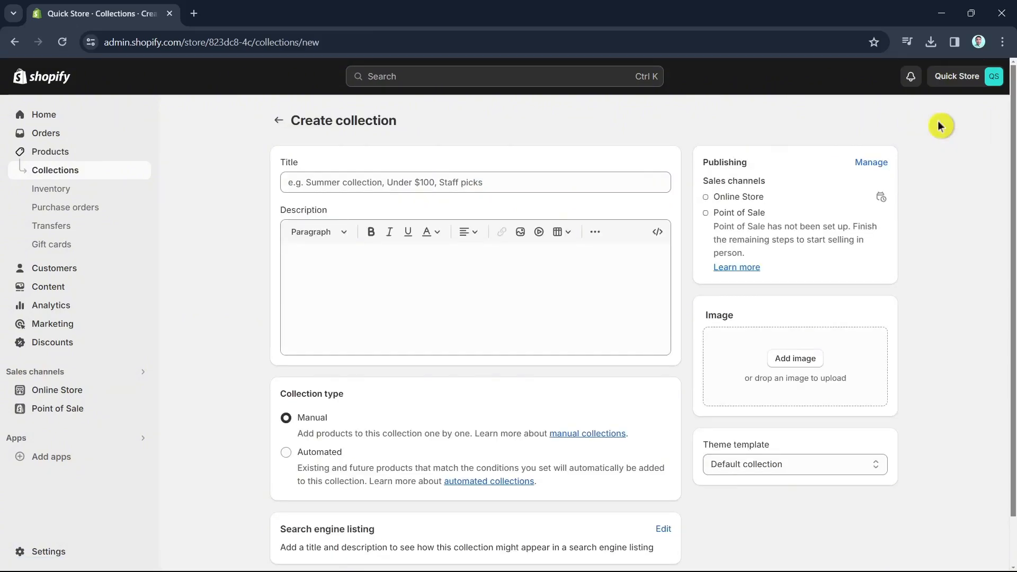
click(391, 184)
text(Clothing)
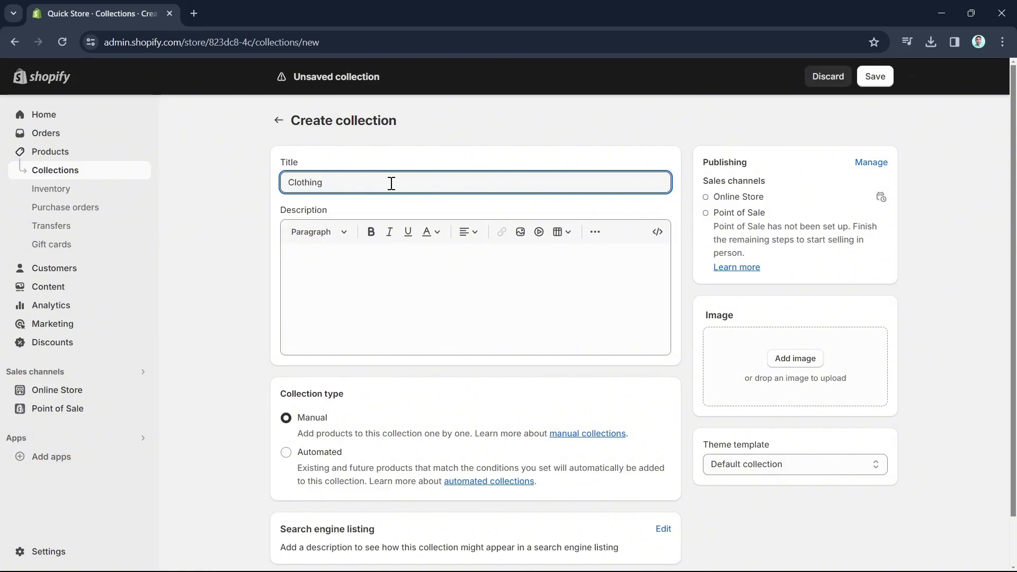
click(409, 267)
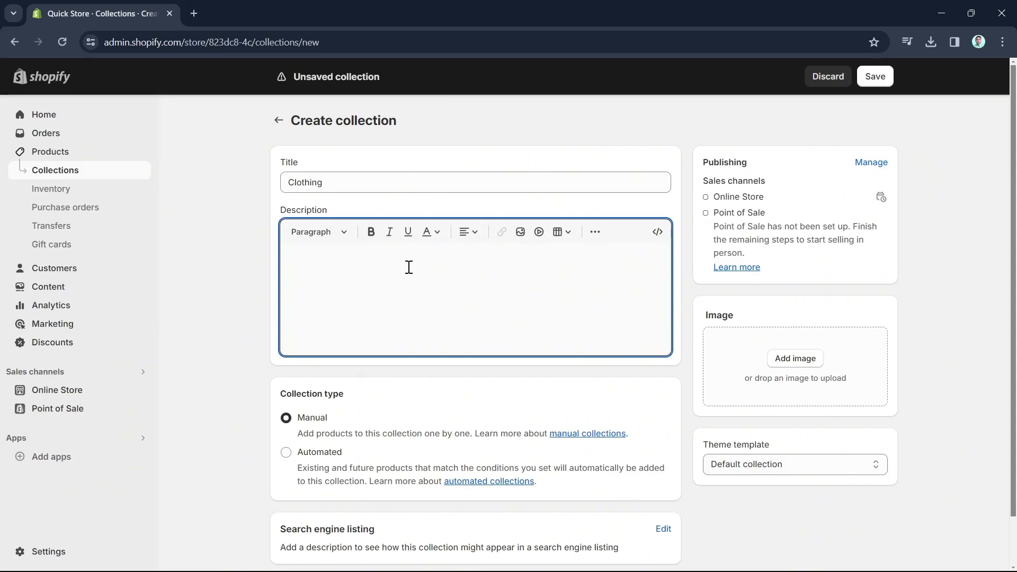
text(Brand new)
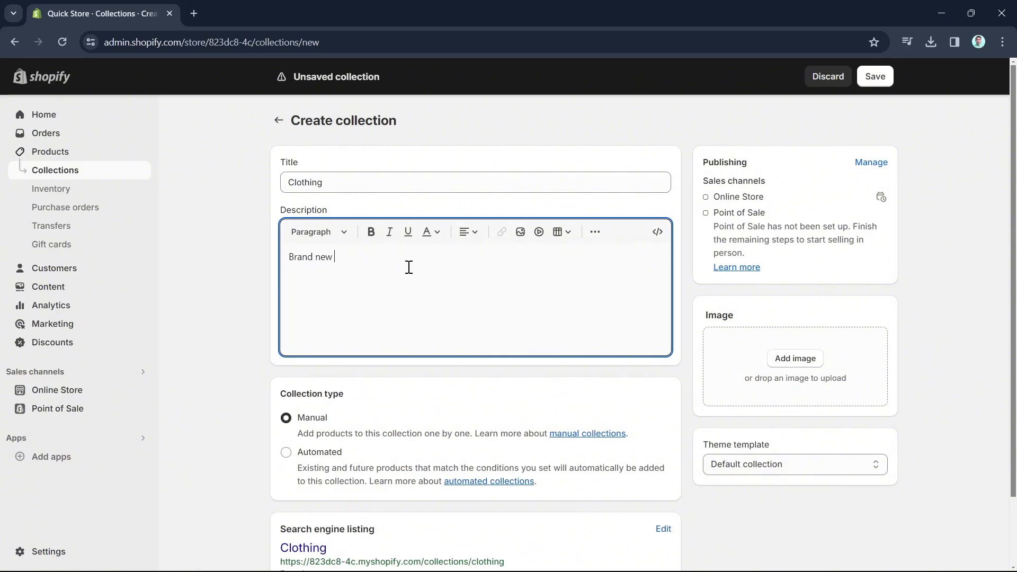
text( clothes for men.)
click(880, 79)
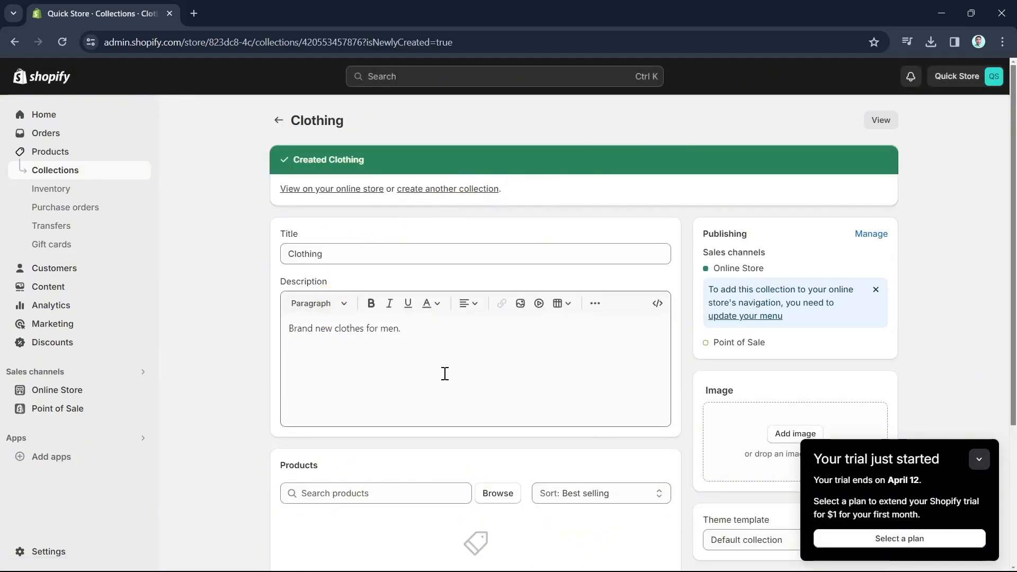
scroll(445, 373, down, 2)
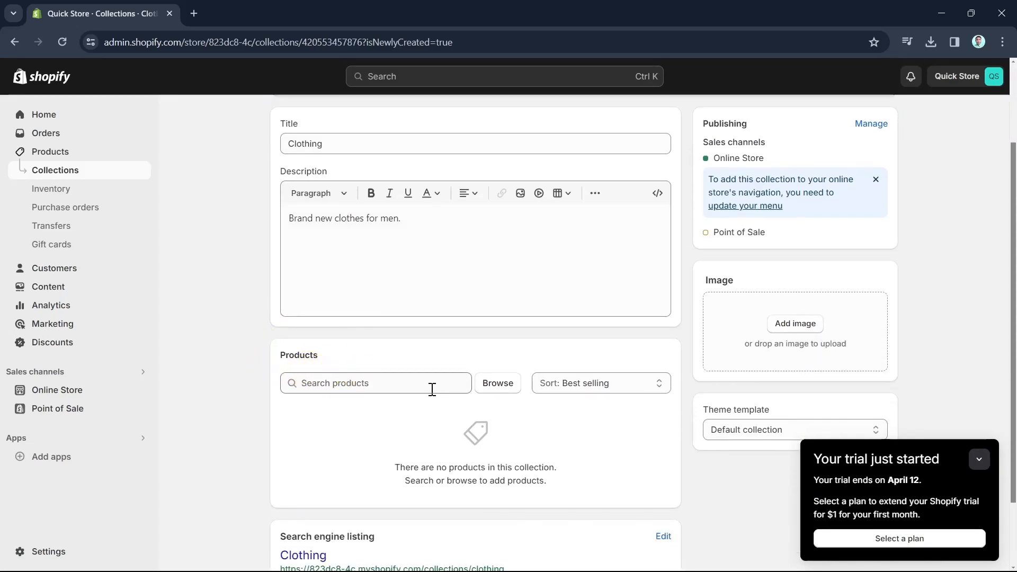
Add the product "Old Design Tee's" to the Clothing collection and return to the collections list.
click(500, 391)
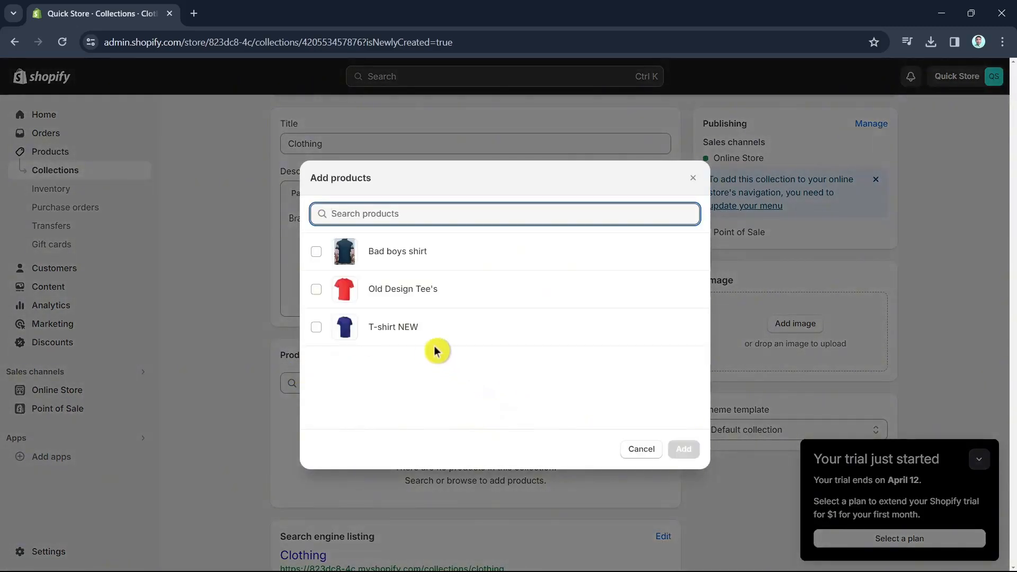
click(414, 290)
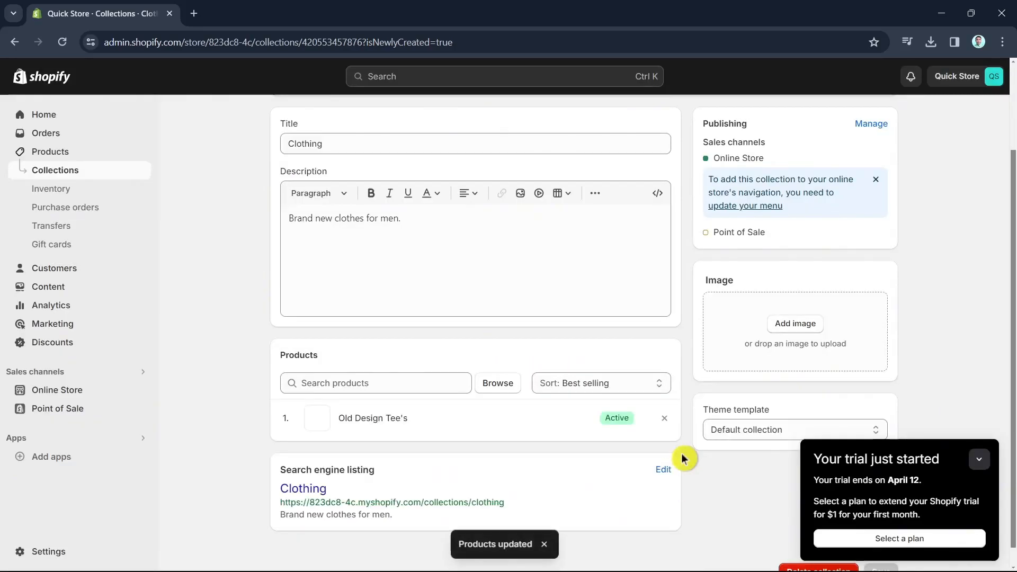
scroll(317, 186, up, 3)
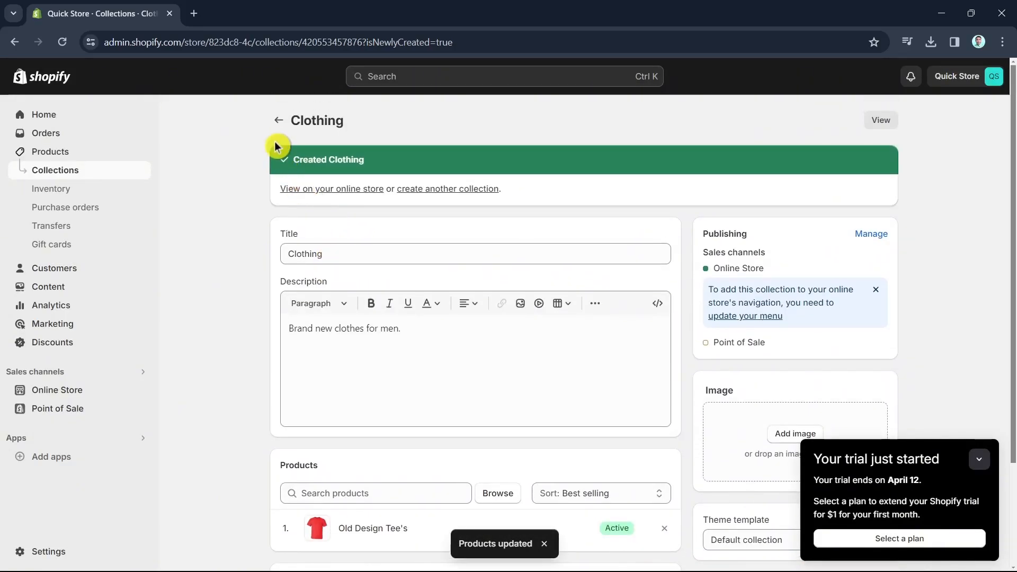
click(278, 122)
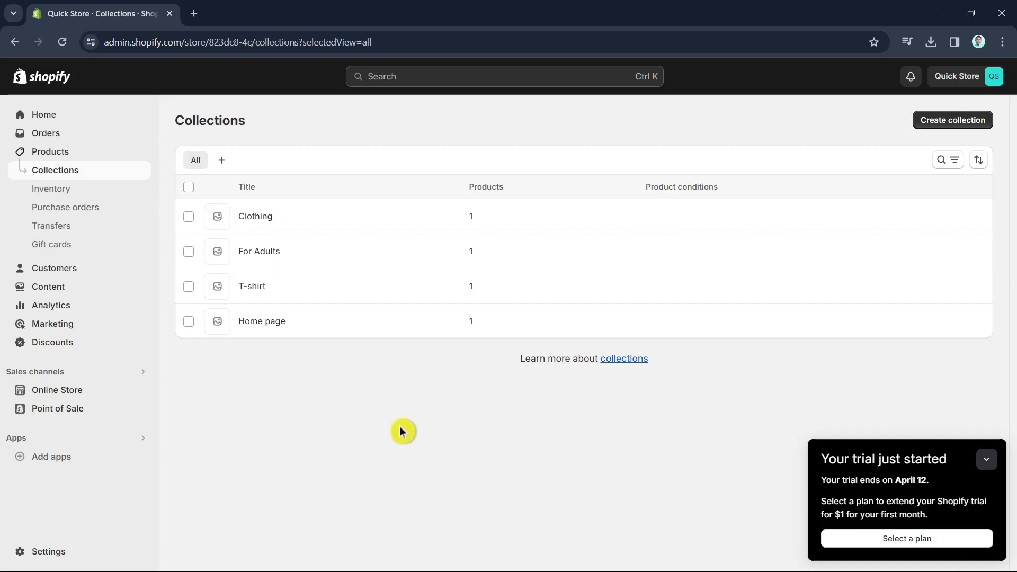
Open the store admin home in a new browser tab and go to the online store's list of pages.
right_click(63, 117)
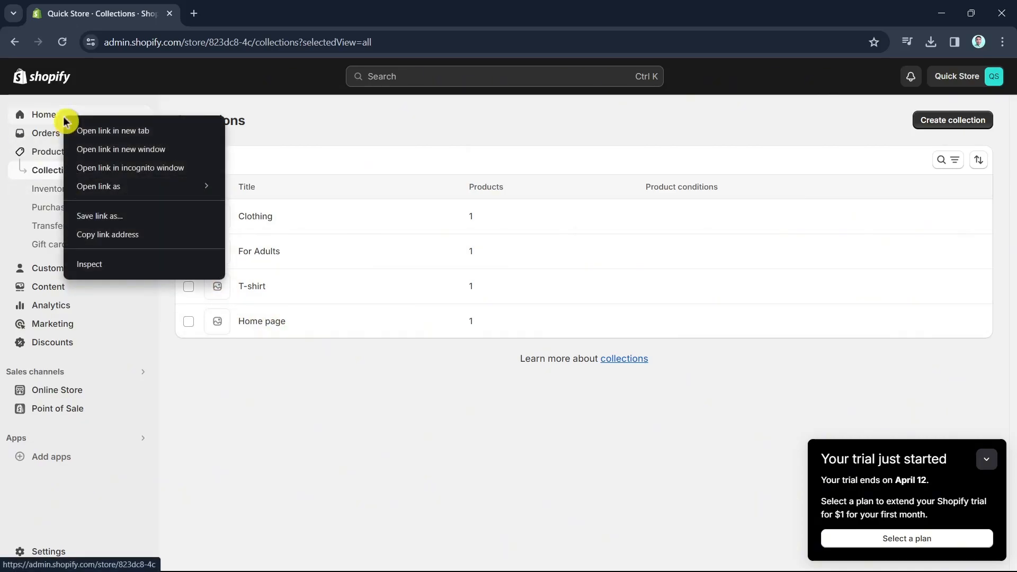
click(86, 131)
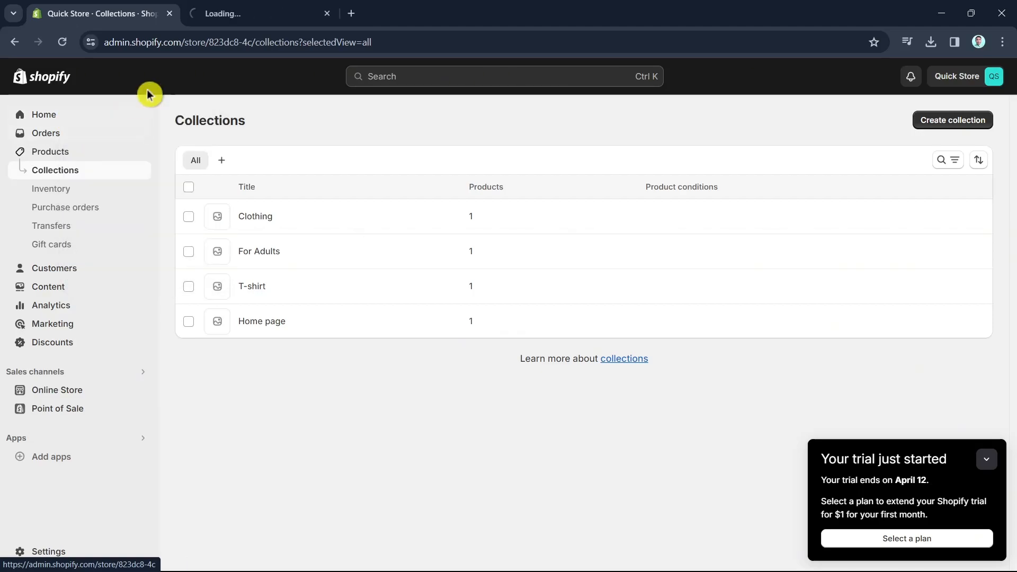
click(221, 23)
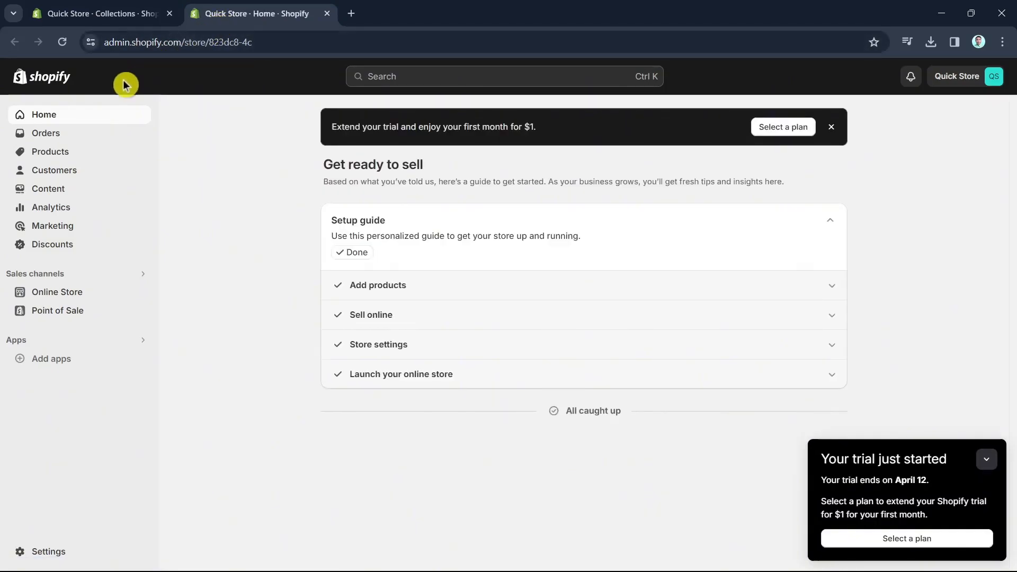
click(72, 300)
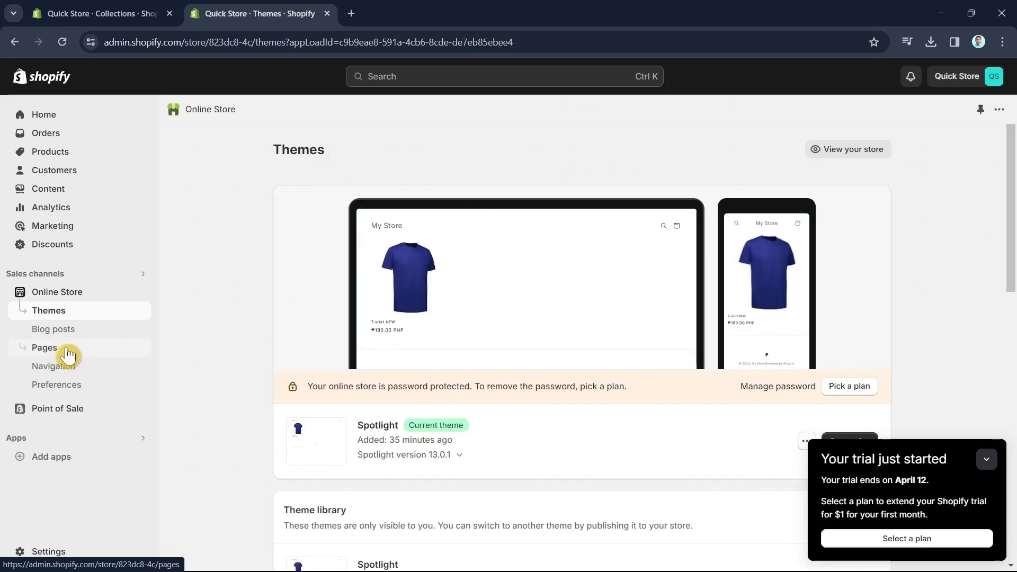
click(45, 348)
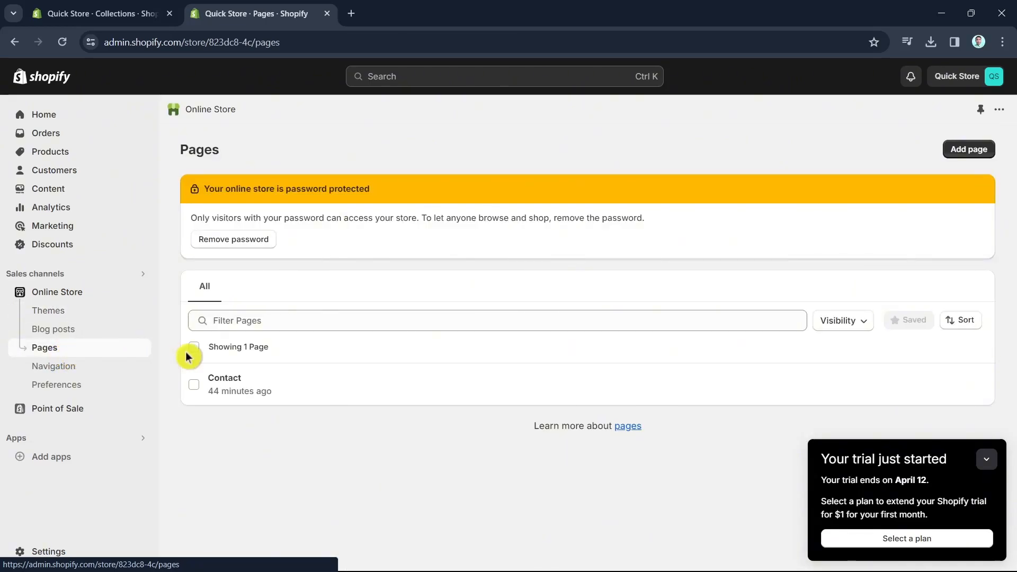
Start a new online store page titled "Men's Clothing and Collections".
click(985, 162)
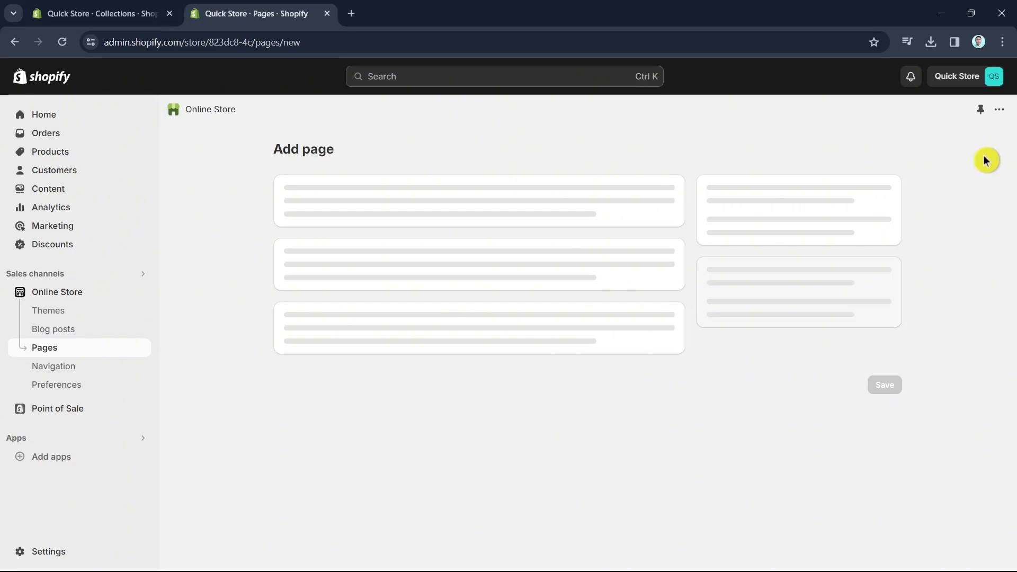
click(460, 219)
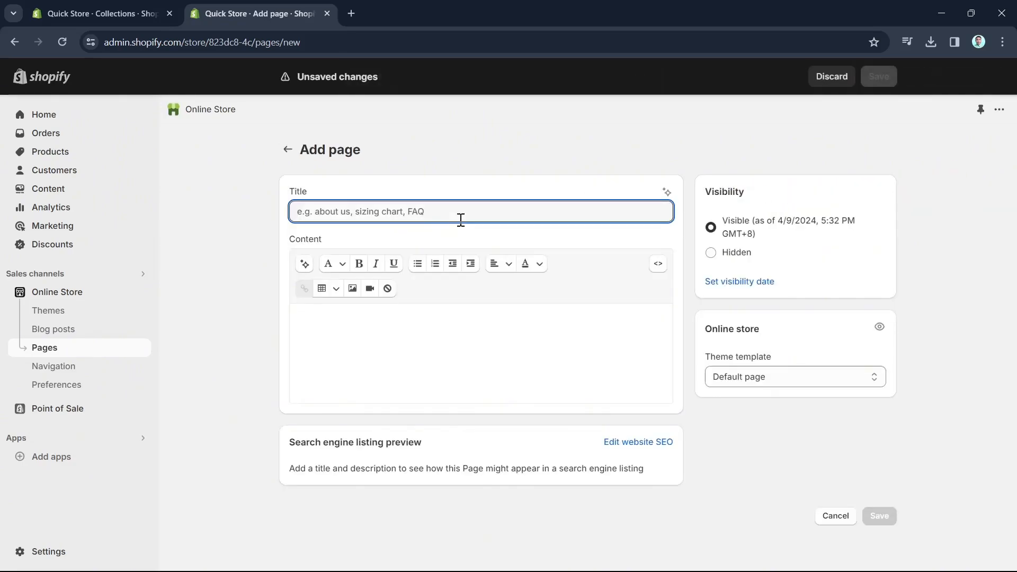
text(Men's Clothing and Collections)
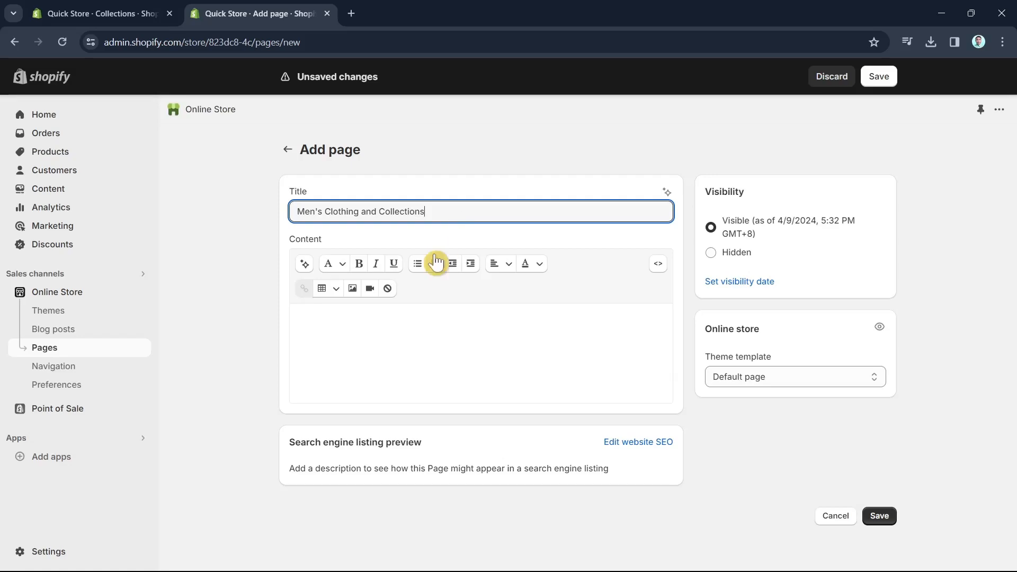
Generate the page content in the Expert tone from the prompt "This collection and category is for Men for all ages." and keep it.
click(348, 319)
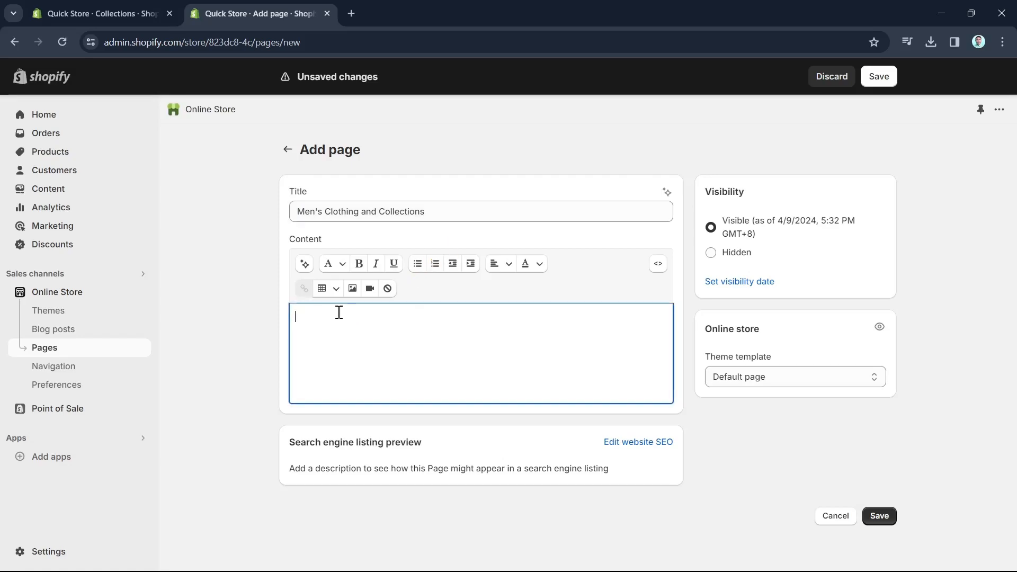
click(306, 266)
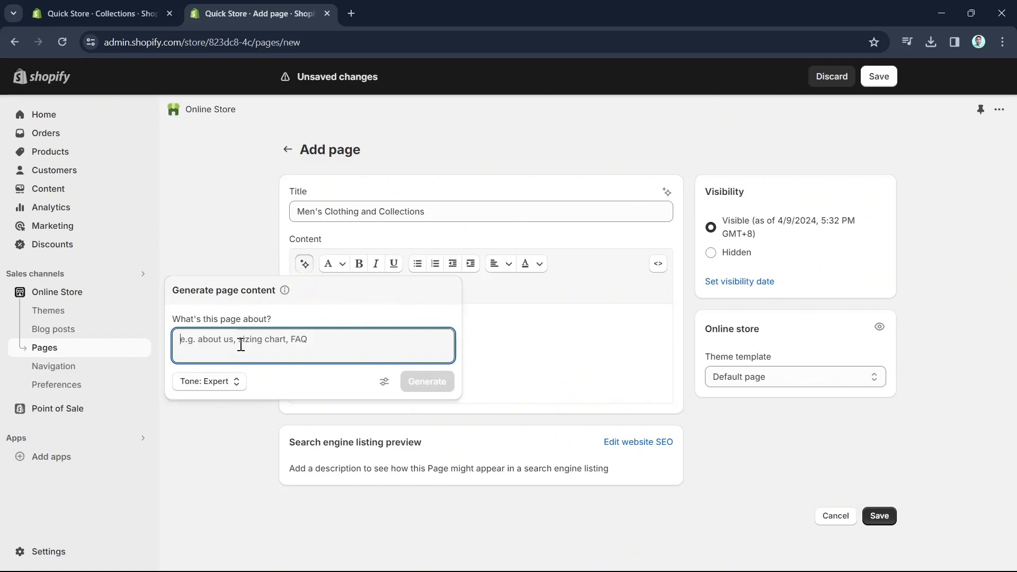
text(Thi)
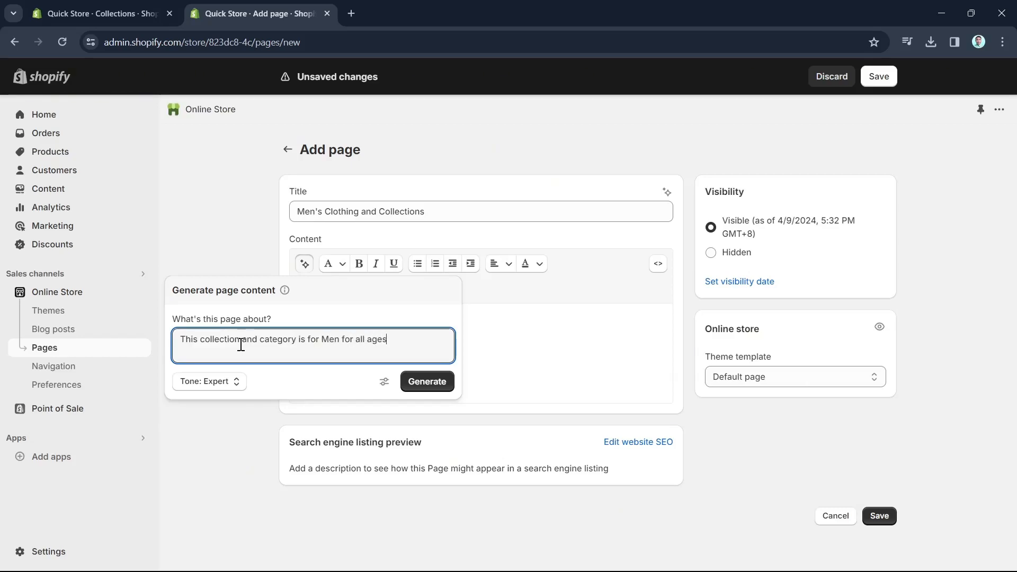
click(427, 381)
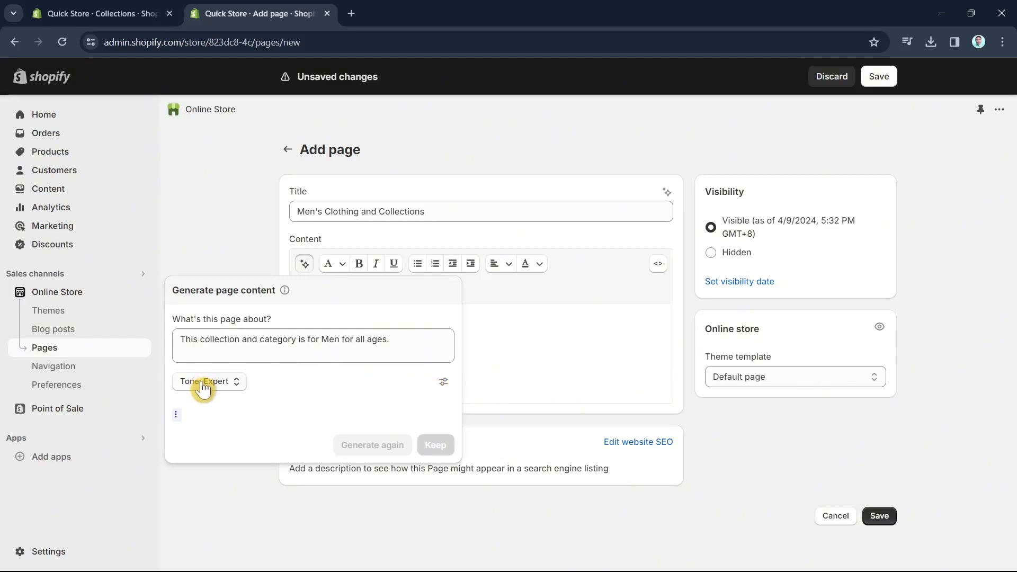
click(239, 382)
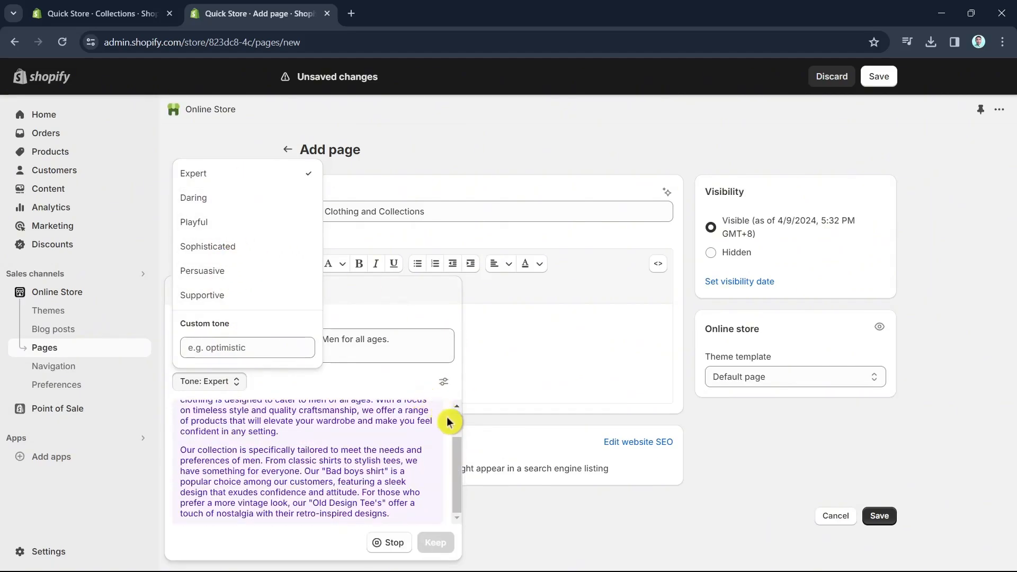
click(409, 389)
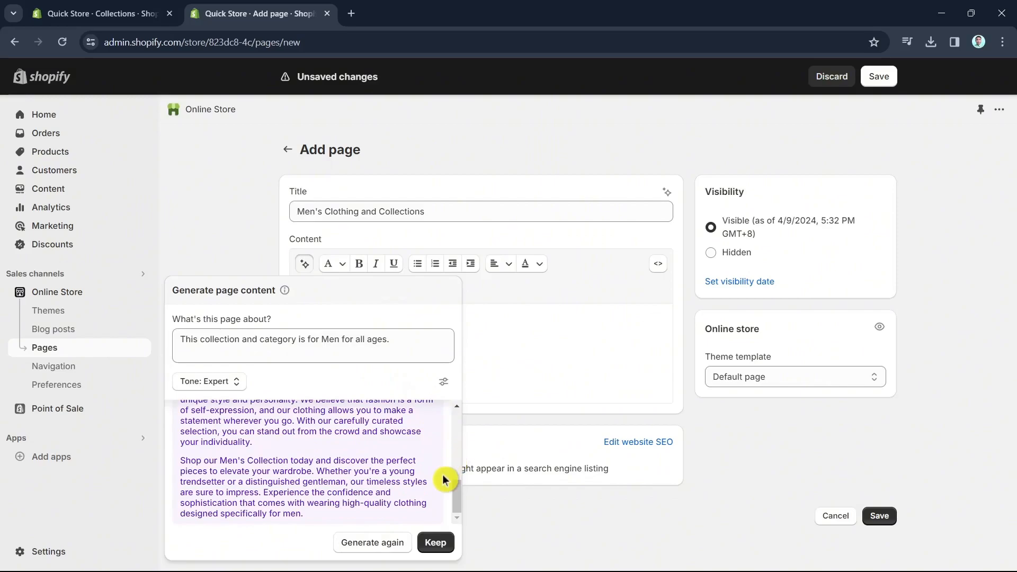
click(435, 542)
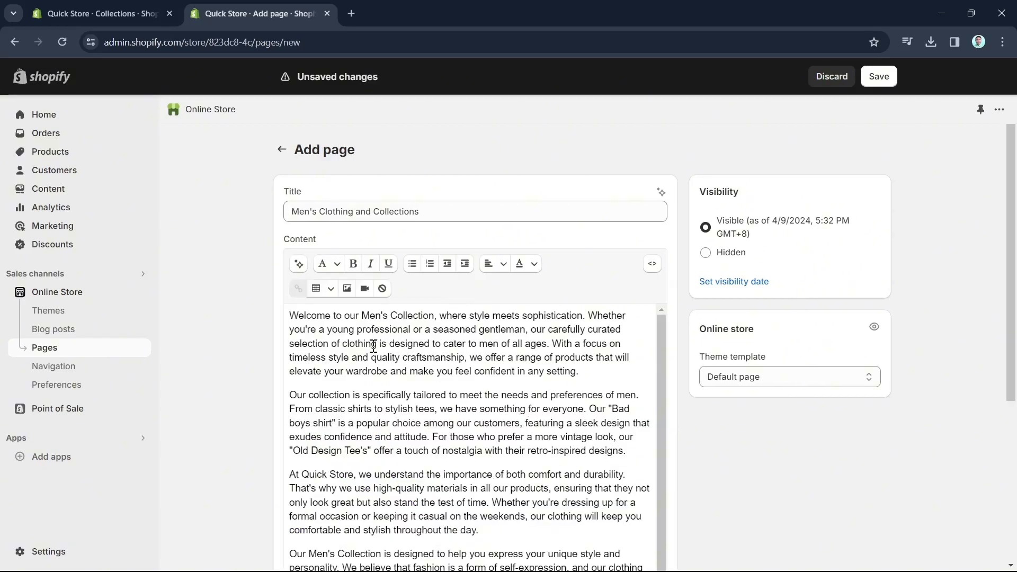
Review the generated content, keep the theme template on Default page, and save the new page.
scroll(553, 350, down, 10)
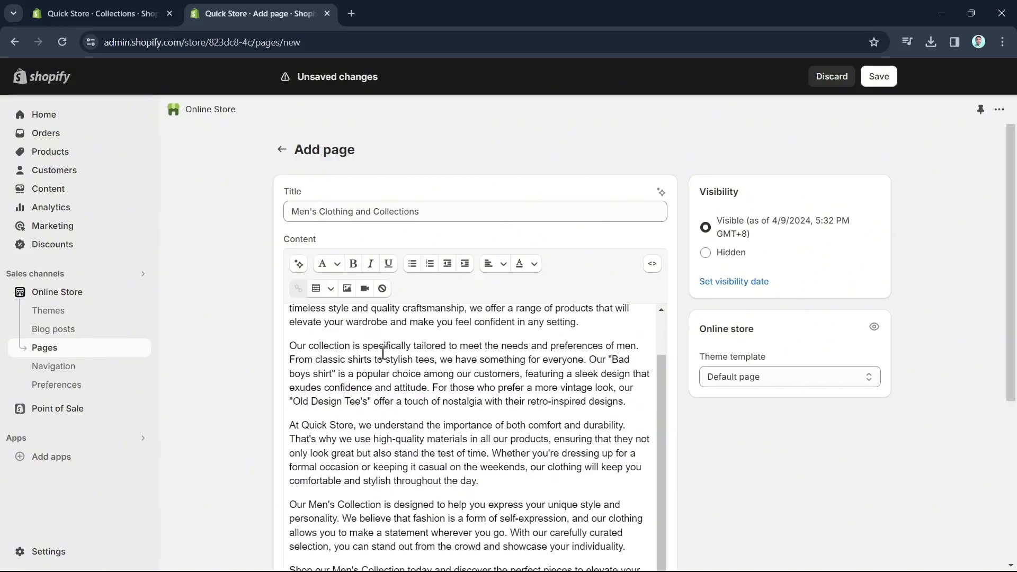
scroll(464, 349, up, 1)
scroll(463, 349, down, 2)
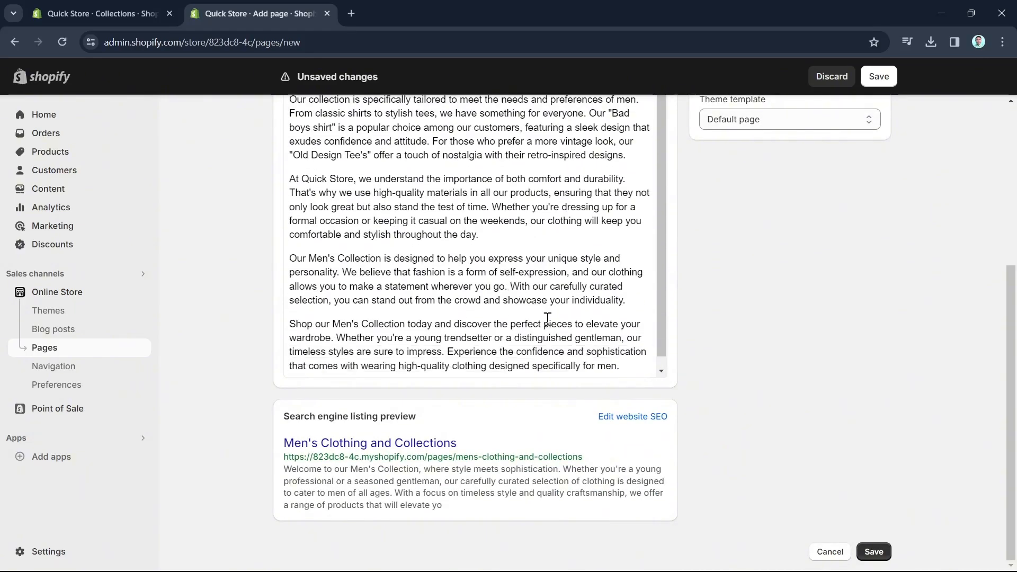
scroll(844, 459, up, 1)
scroll(844, 459, up, 3)
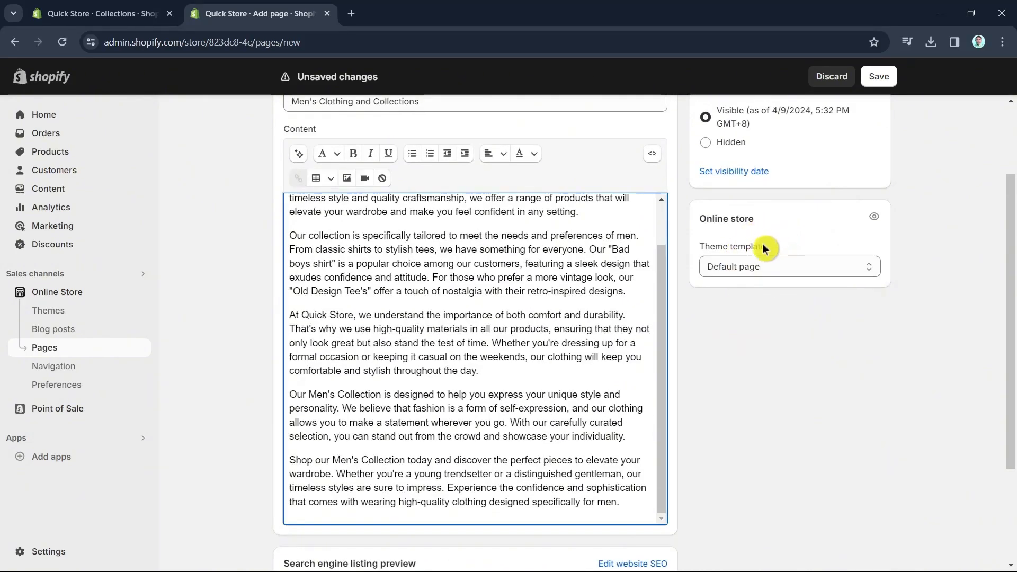
click(766, 270)
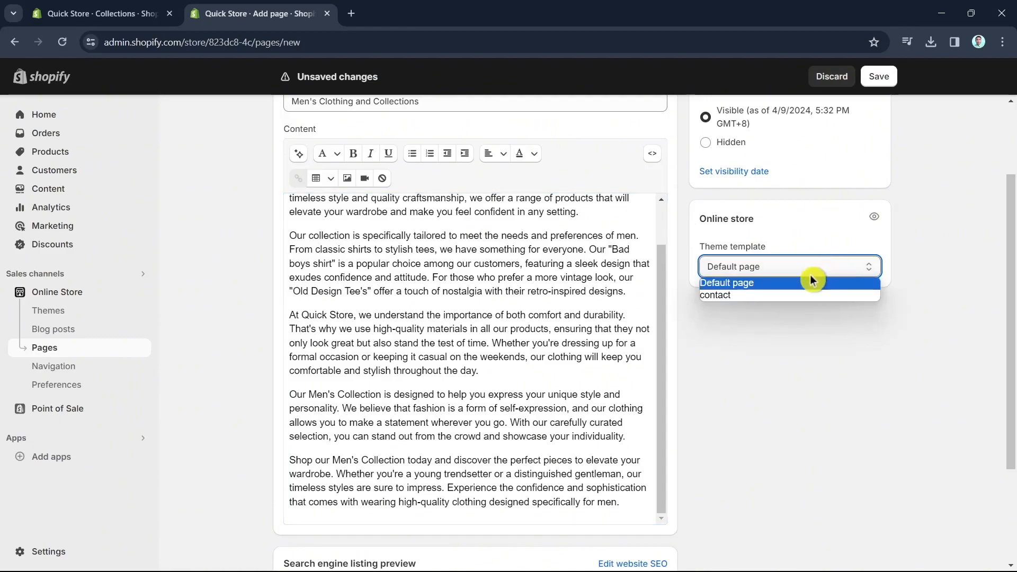
click(768, 285)
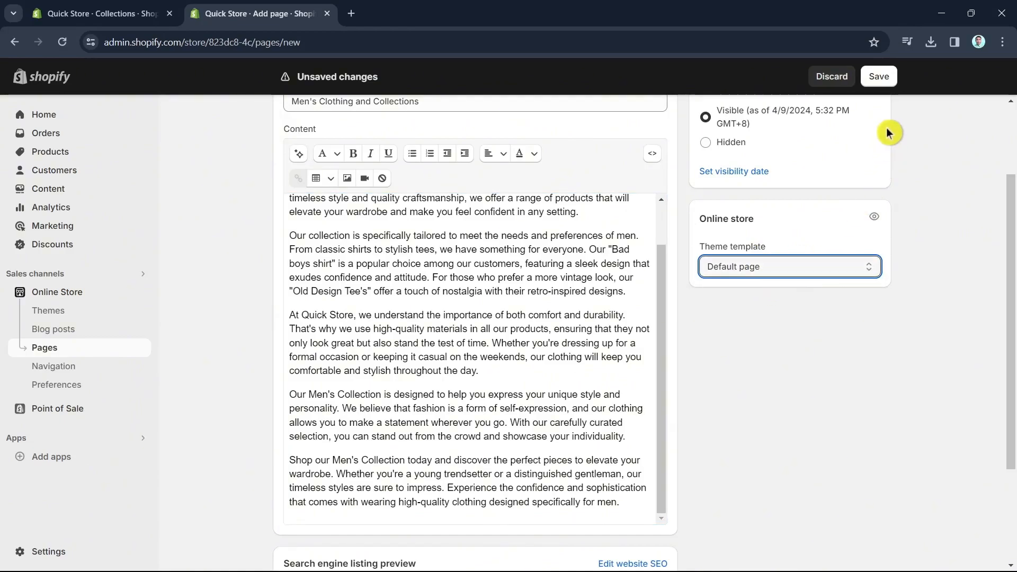
click(882, 80)
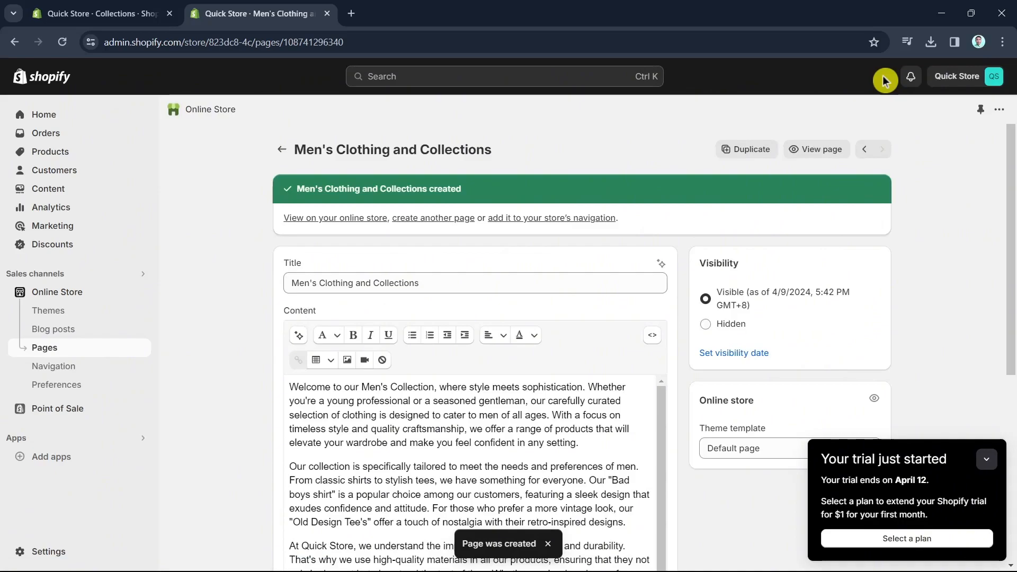
Duplicate the "Men's Clothing and Collections" page and save the copy with the title "Men's Clothing".
scroll(527, 387, down, 2)
scroll(527, 388, up, 2)
click(738, 159)
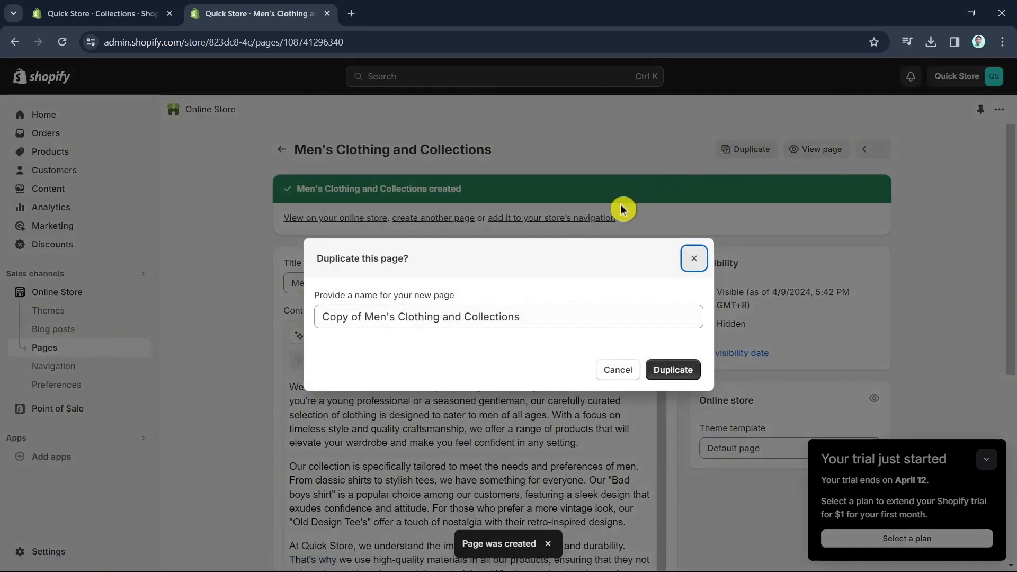
click(670, 373)
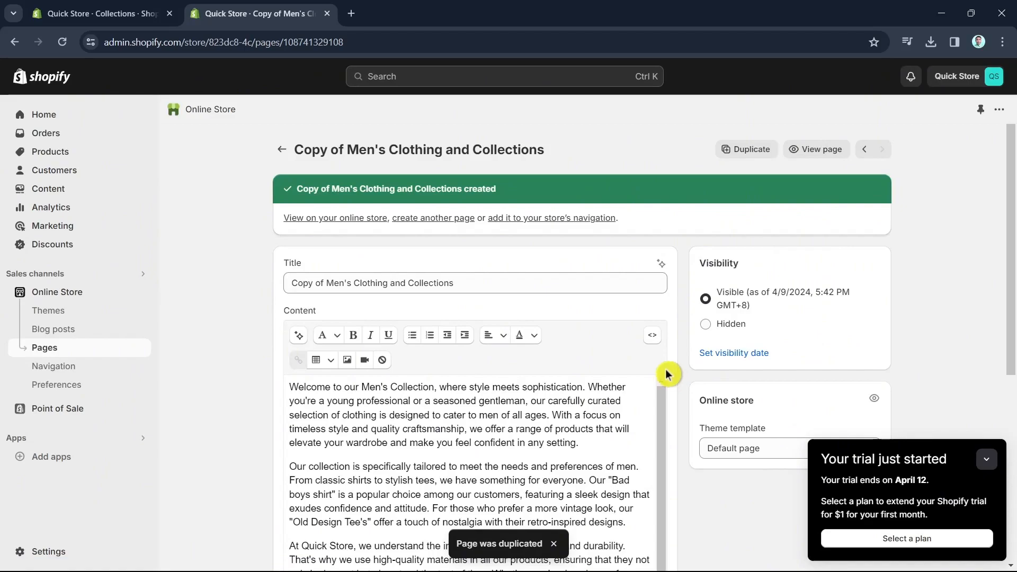
click(328, 282)
drag(328, 282, 256, 290)
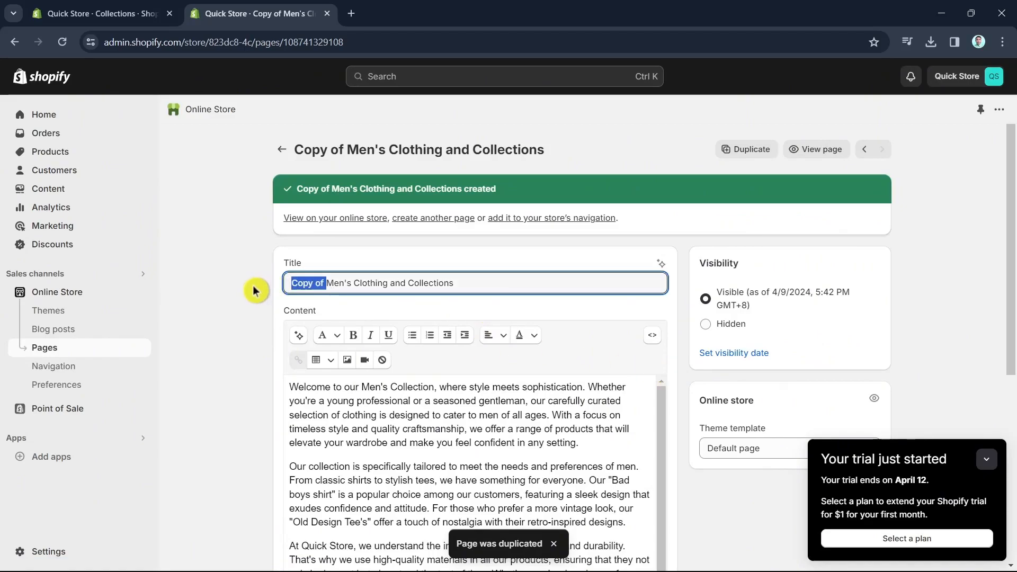
key(BackSpace)
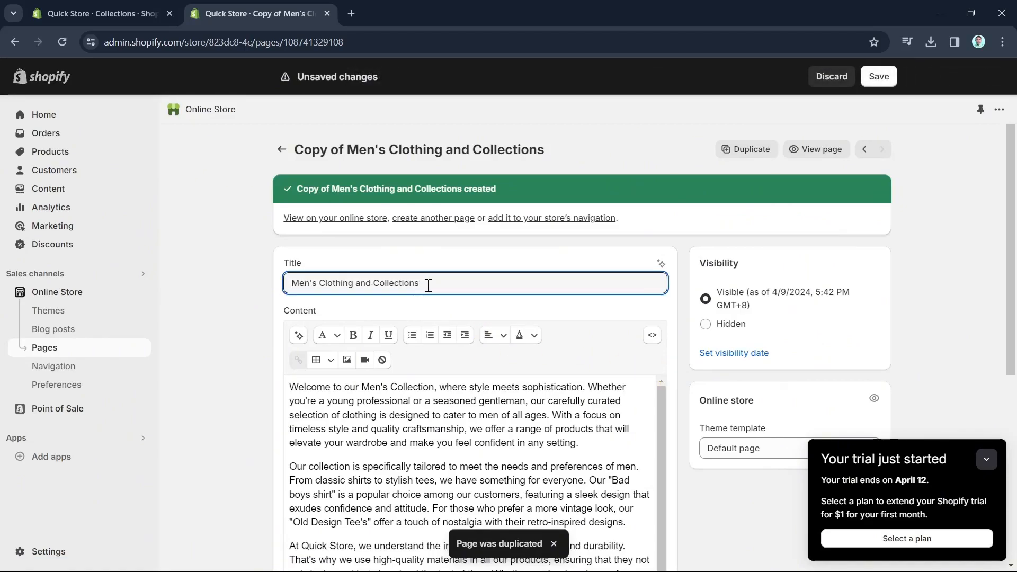
drag(427, 284, 351, 282)
key(BackSpace)
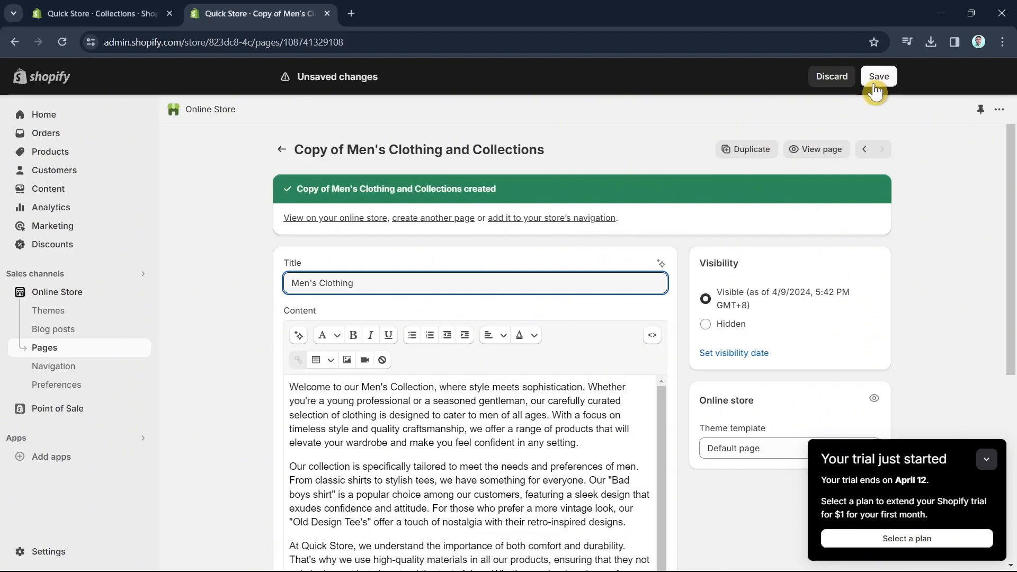
click(875, 85)
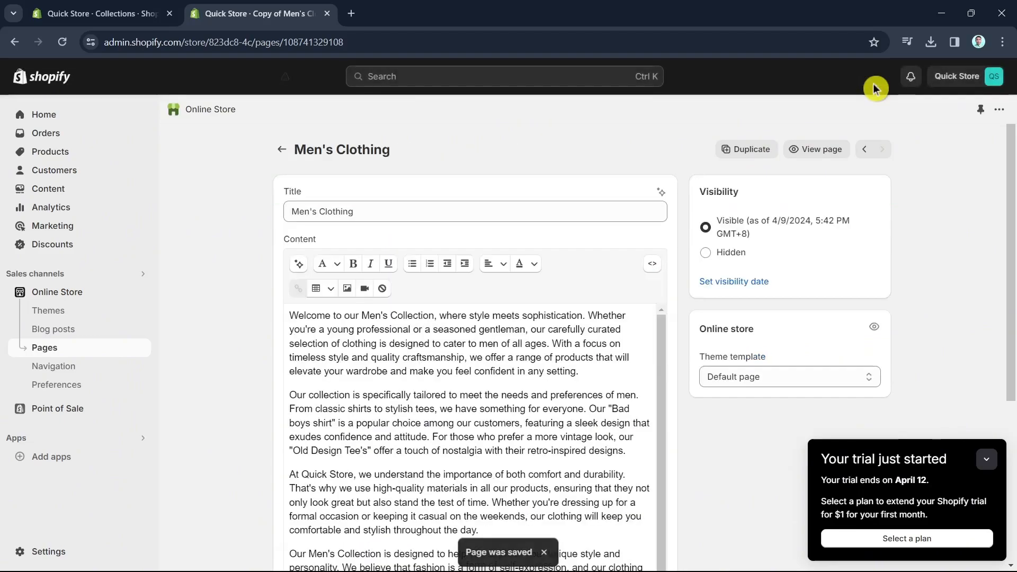
Duplicate the "Men's Clothing" page and save the copy with the title "Men's Collection".
click(750, 150)
click(688, 381)
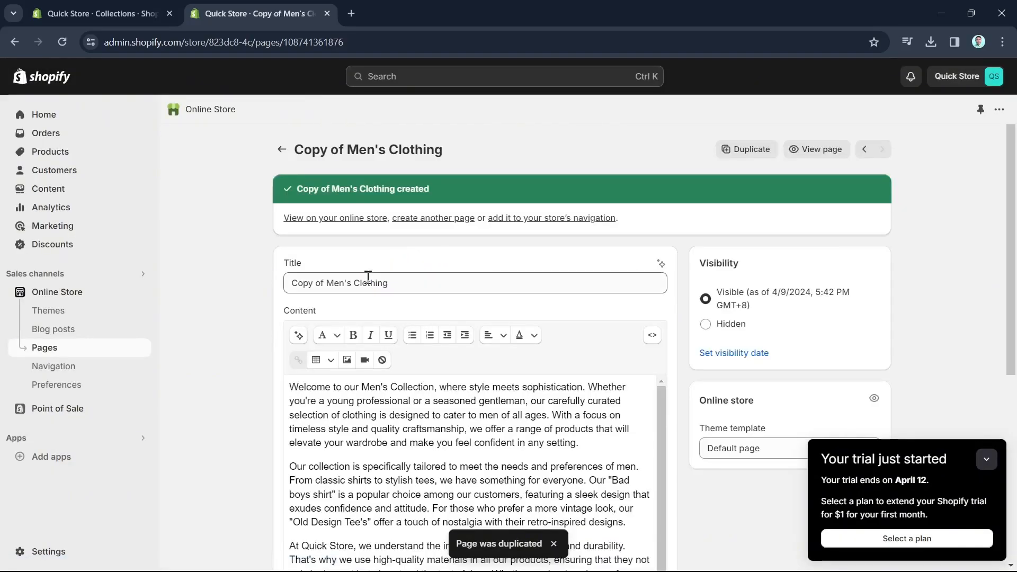
drag(328, 286, 288, 283)
key(BackSpace)
drag(353, 283, 323, 284)
text(Collectio)
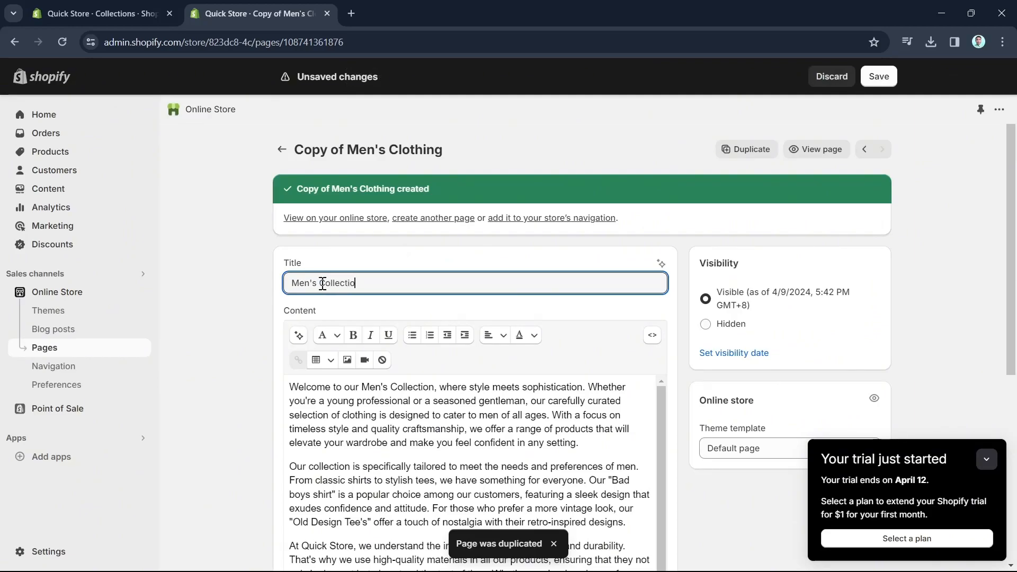
text(n)
click(889, 85)
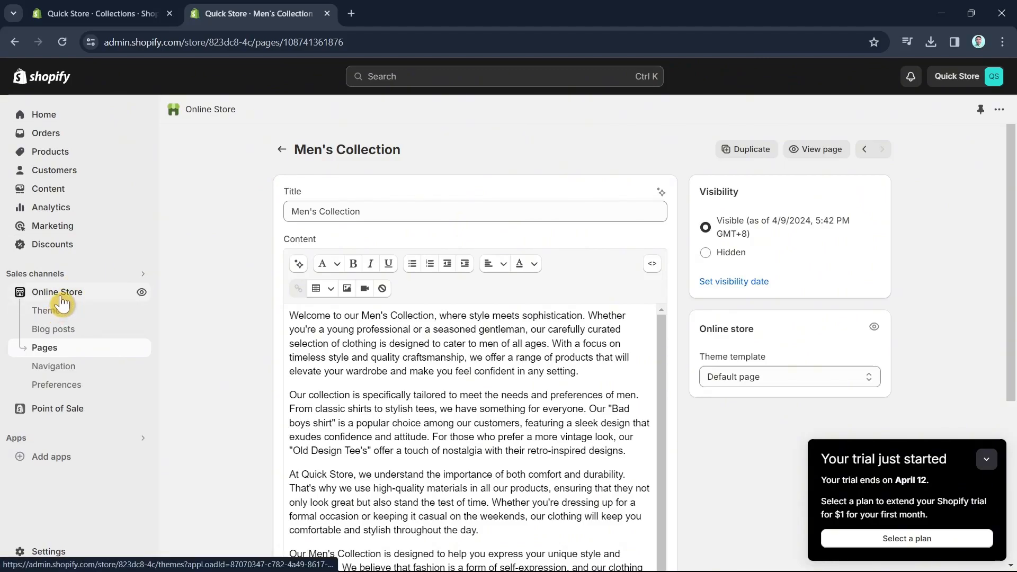
Return to the pages list, open the online store's themes in a separate browser tab, and start customizing the current Spotlight theme.
right_click(64, 305)
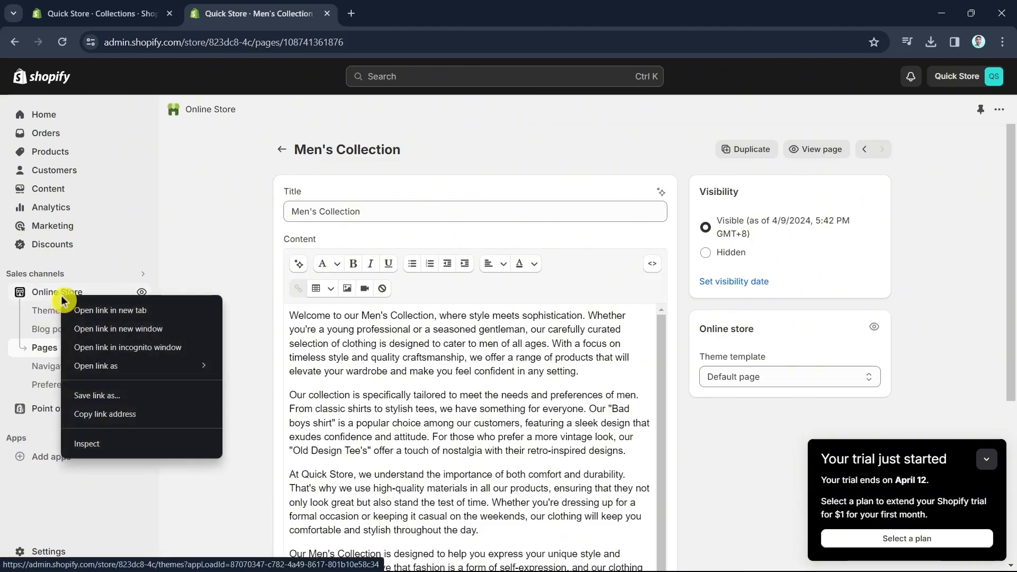
click(80, 311)
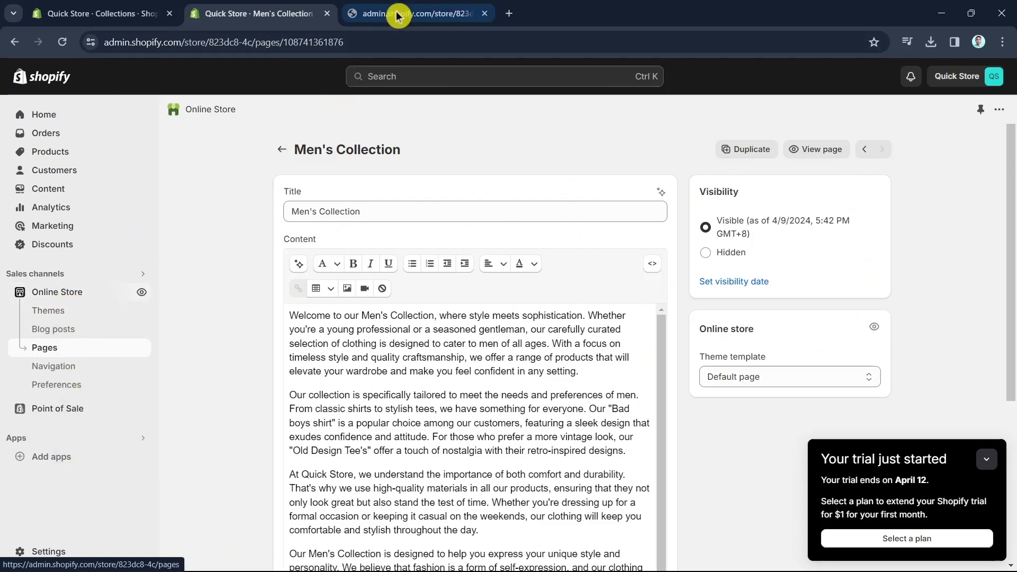
click(280, 152)
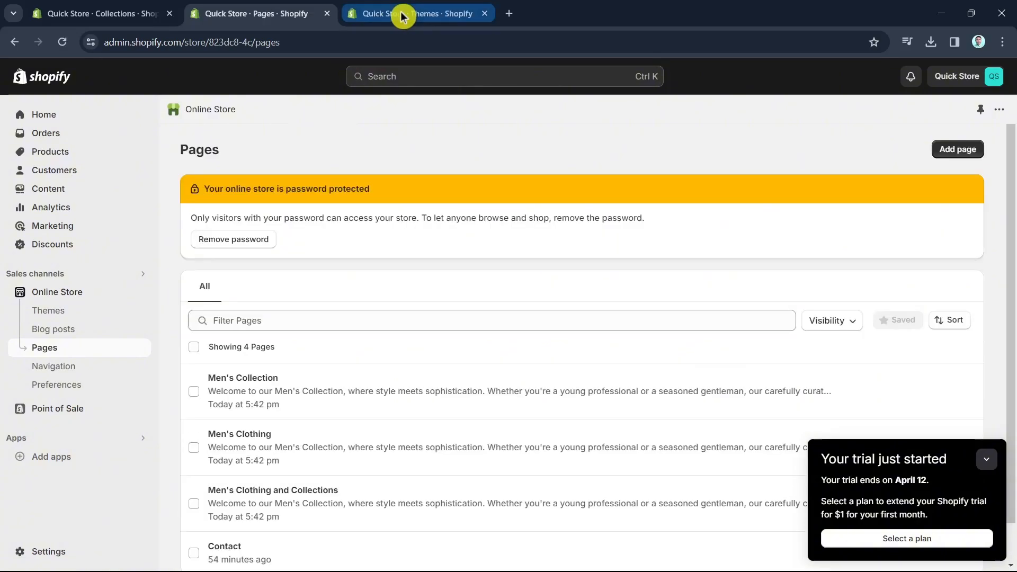
click(401, 15)
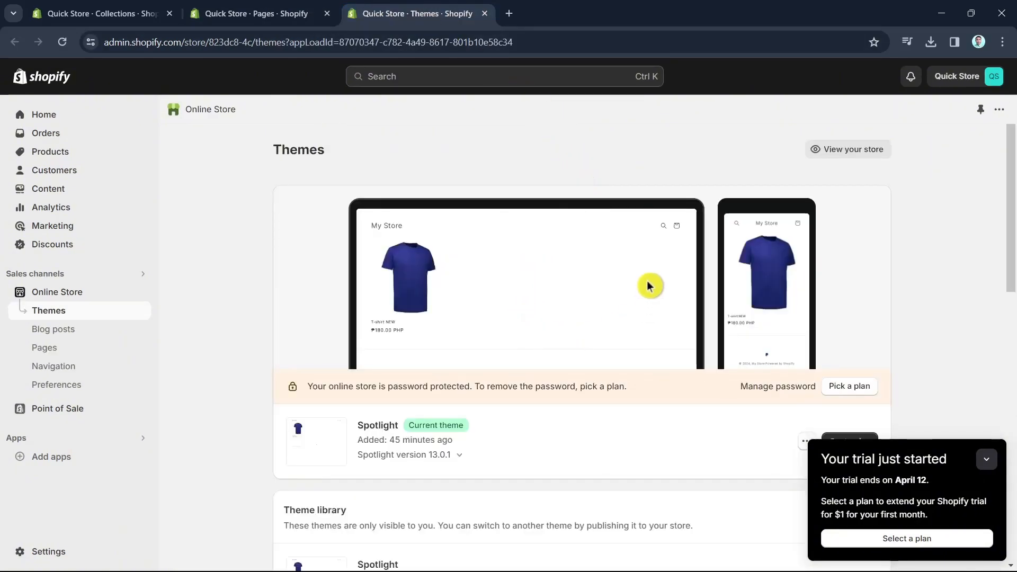
scroll(551, 297, down, 4)
scroll(548, 297, up, 2)
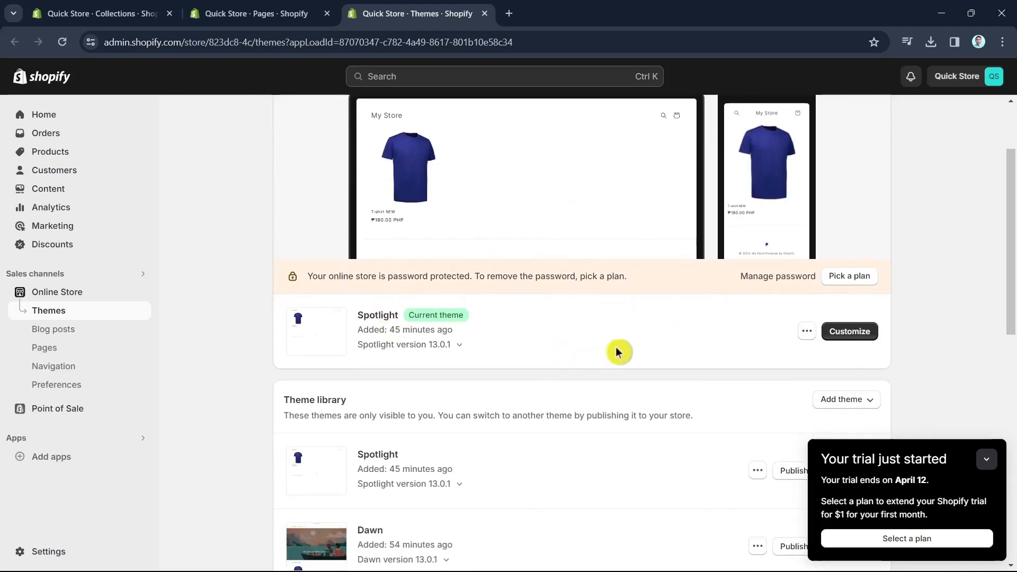
click(863, 336)
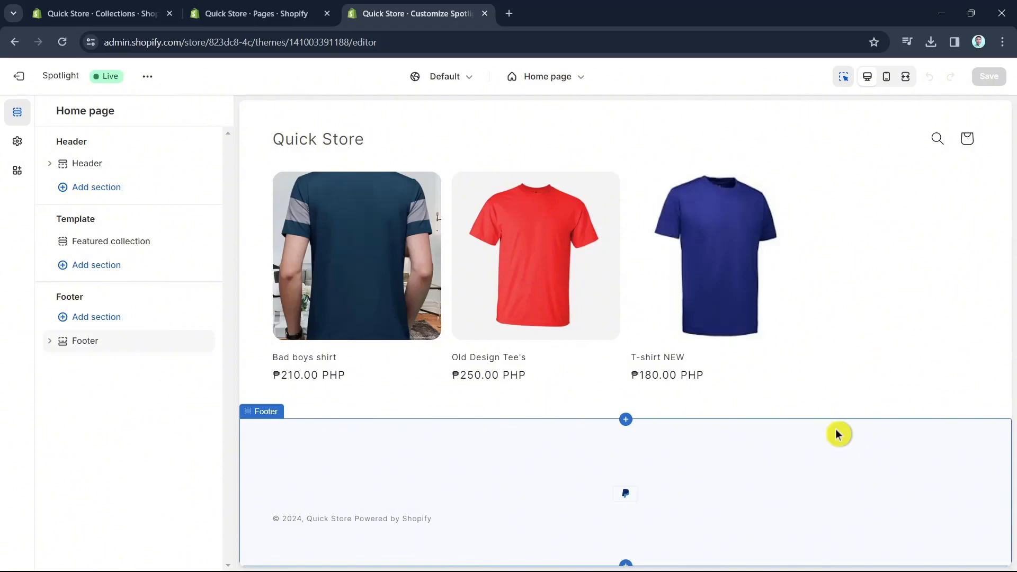
Switch the theme editor to the Default page template and preview it with the "Men's Clothing and Collections" page.
click(554, 79)
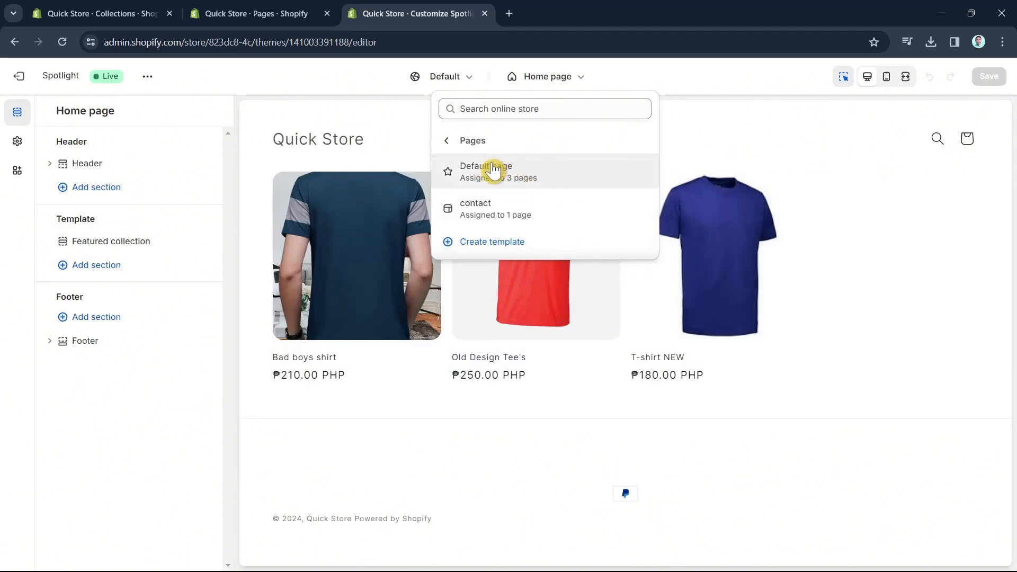
click(560, 174)
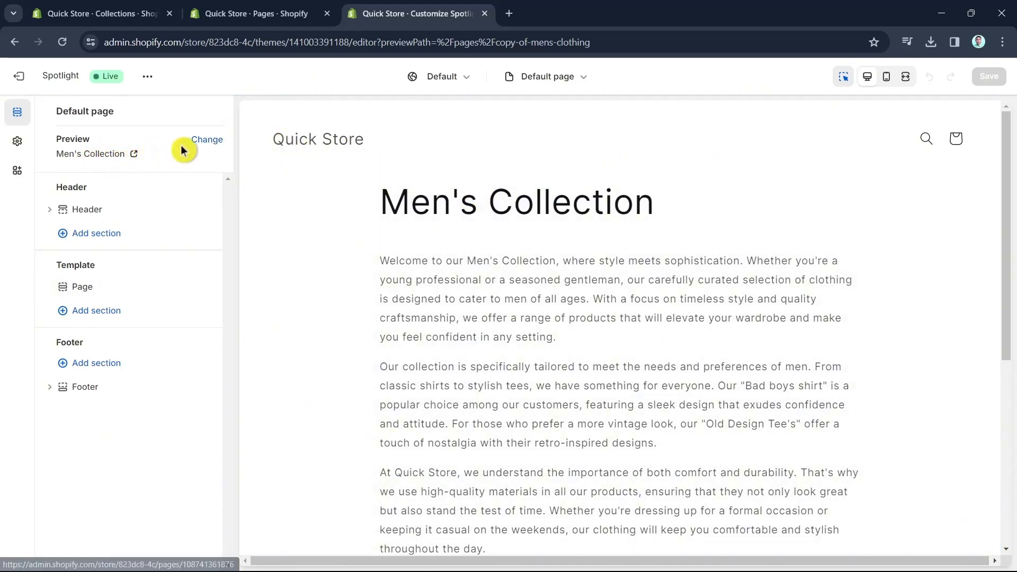
click(207, 139)
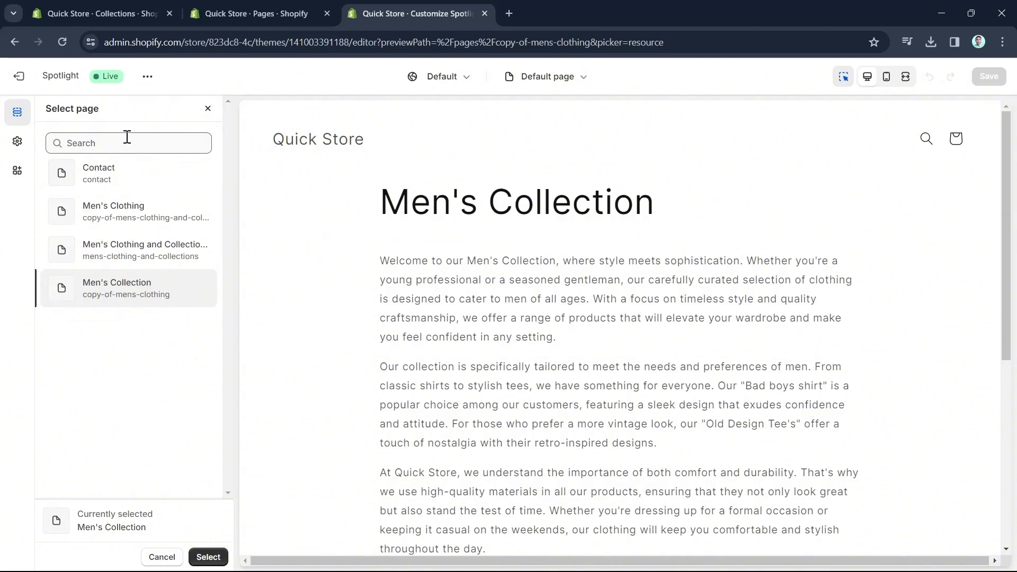
click(127, 251)
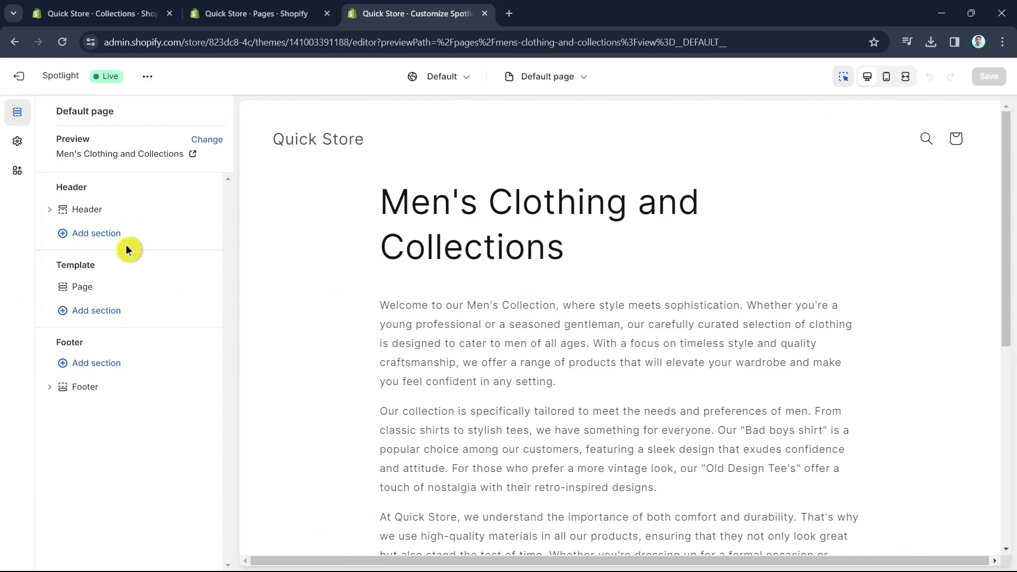
Set the Page section's top padding to 100 px and bottom padding to 76 px, and view its theme settings.
scroll(659, 421, down, 6)
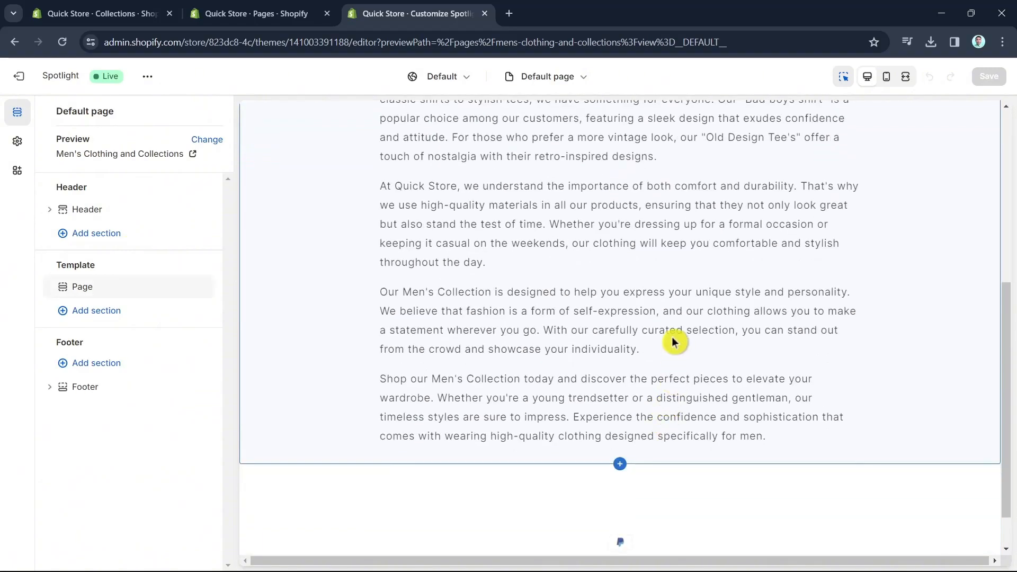
click(672, 334)
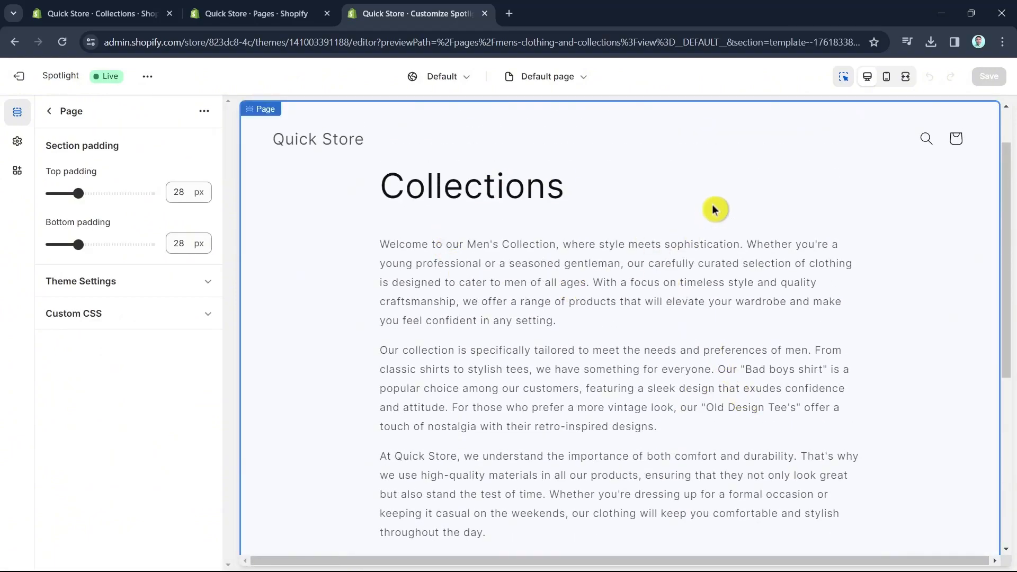
scroll(709, 400, down, 7)
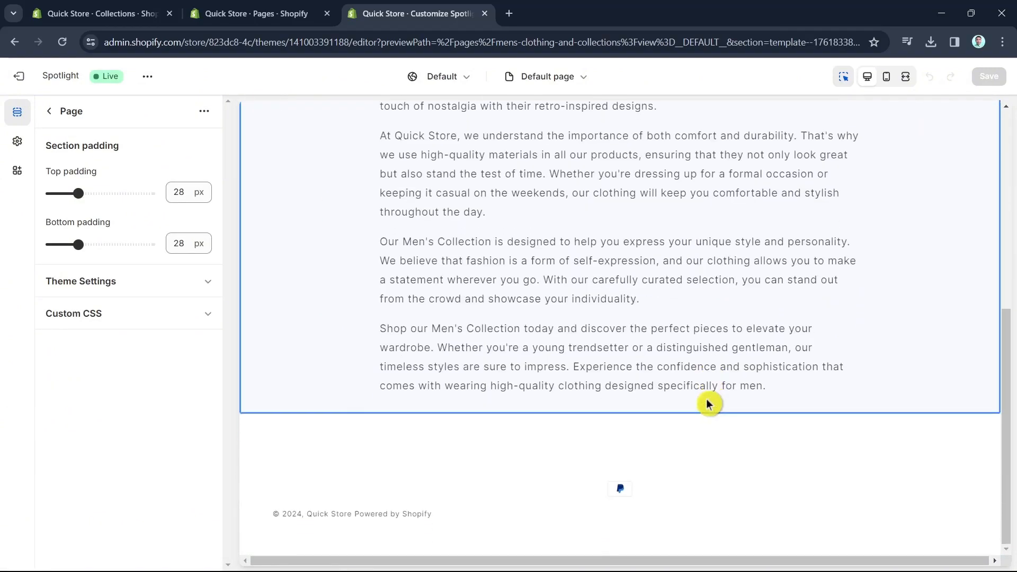
scroll(689, 400, up, 10)
drag(76, 198, 150, 193)
mouse_move(78, 243)
mouse_down()
mouse_move(94, 244)
mouse_move(50, 245)
mouse_move(46, 259)
mouse_move(78, 244)
mouse_up()
drag(125, 194, 157, 192)
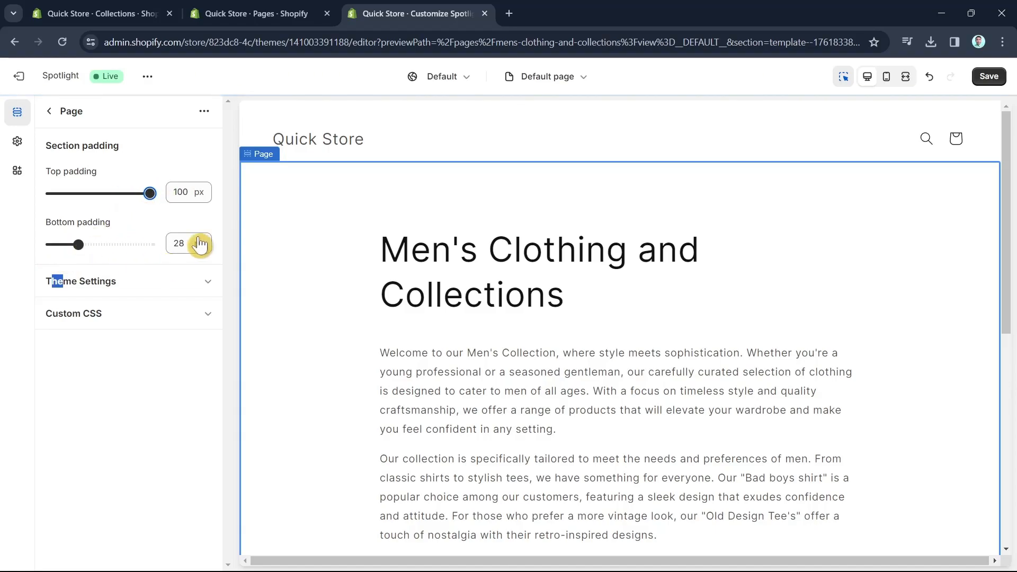
scroll(602, 358, down, 8)
drag(77, 245, 126, 244)
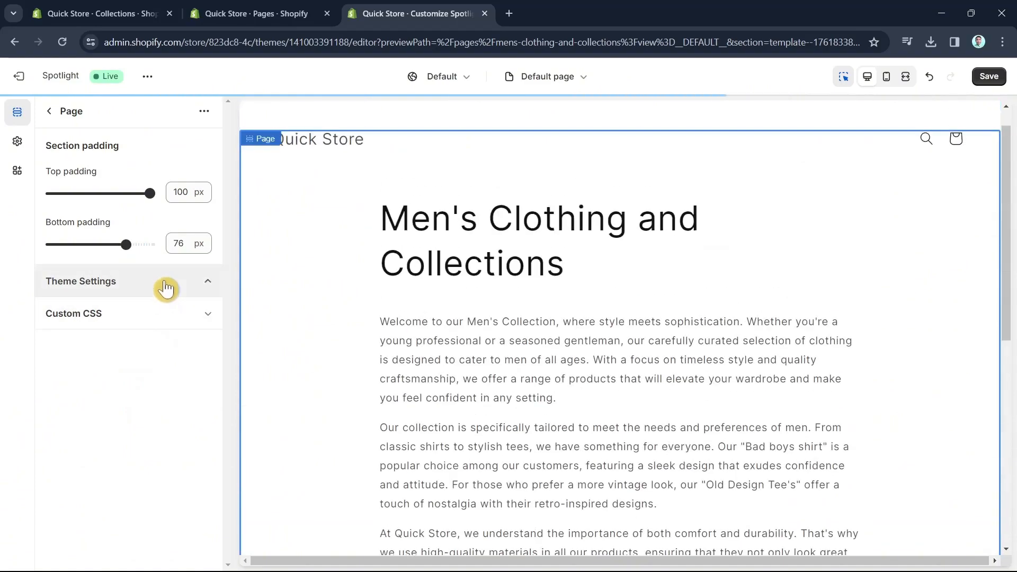
click(164, 284)
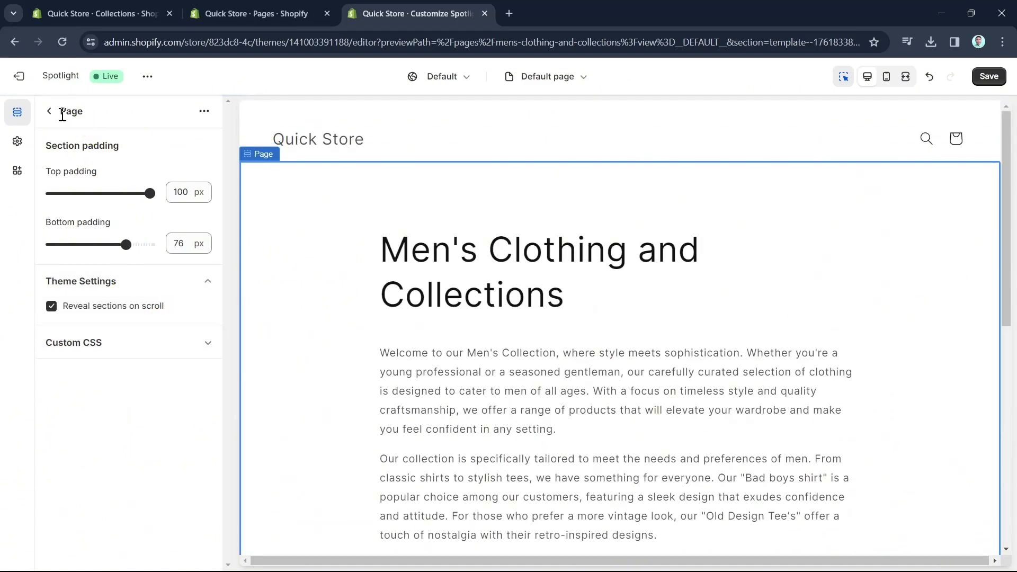
click(49, 110)
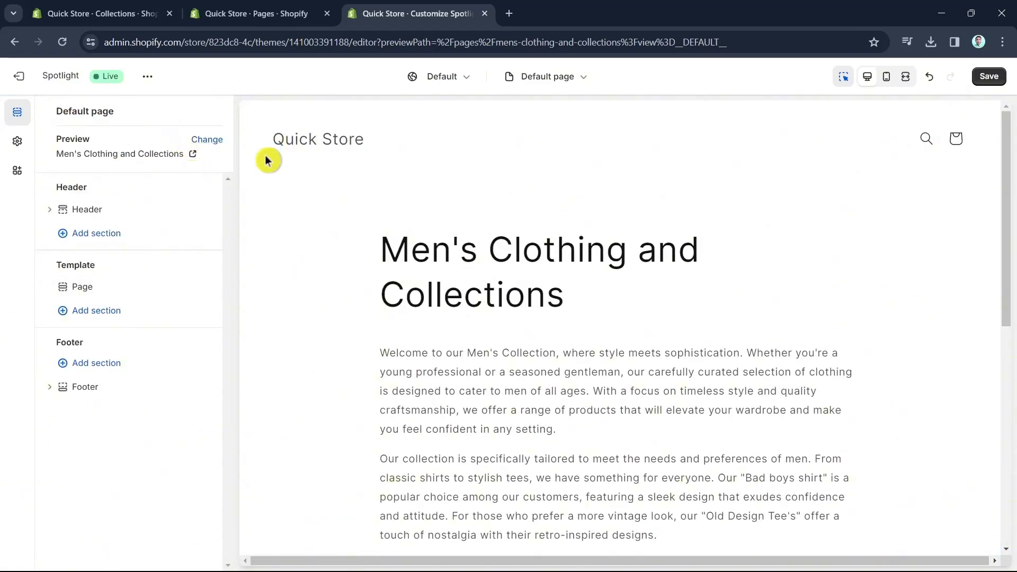
Add a Multicolumn section below the Page section in the template and review it in the page preview.
scroll(958, 408, down, 8)
scroll(926, 411, up, 8)
scroll(782, 288, down, 8)
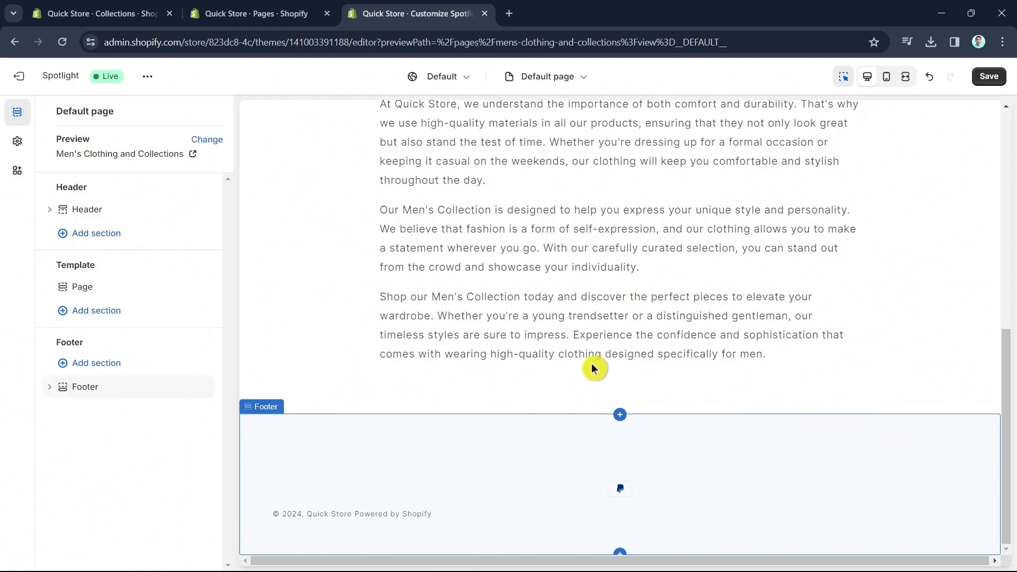
click(105, 309)
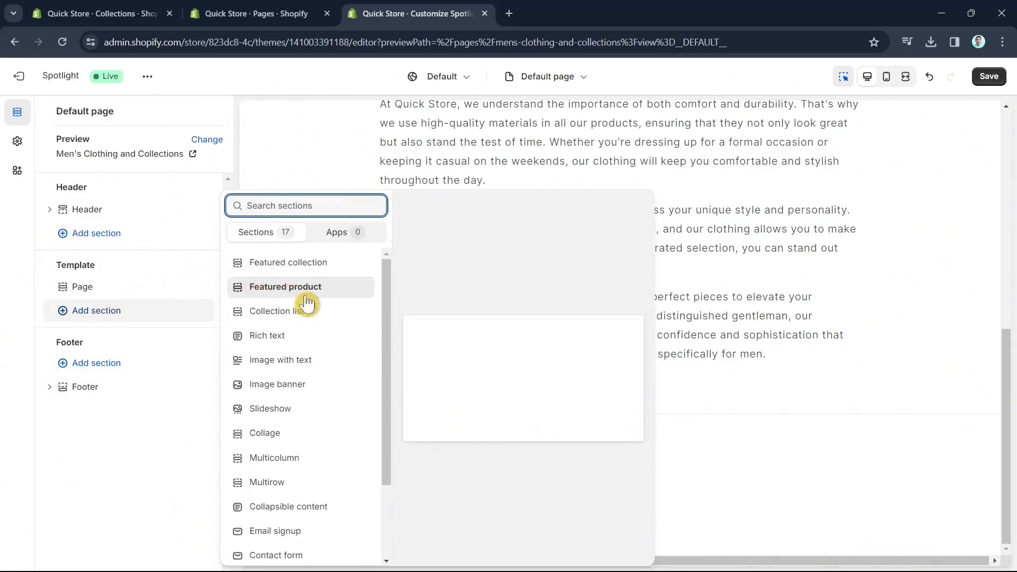
click(275, 457)
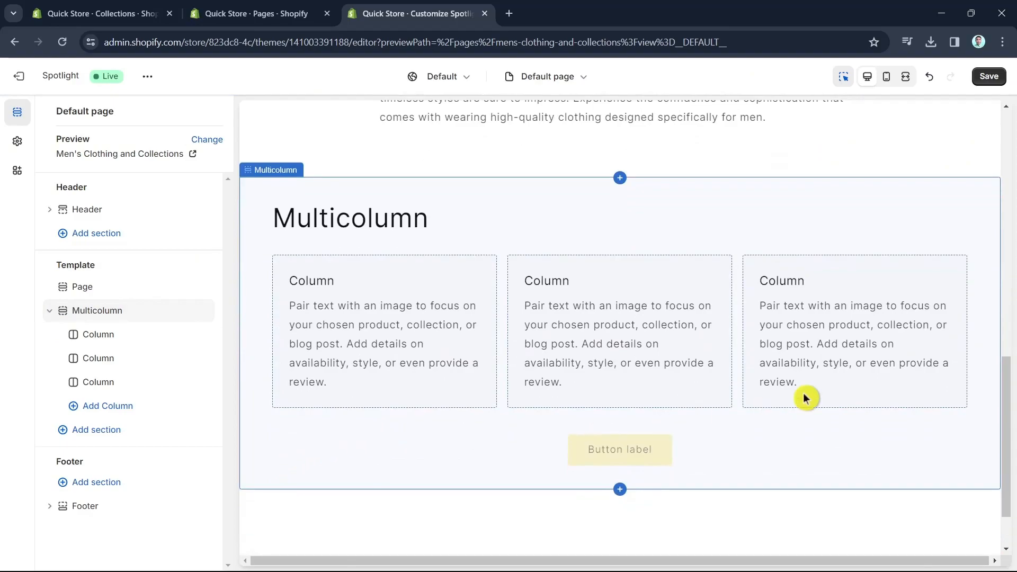
scroll(757, 391, up, 15)
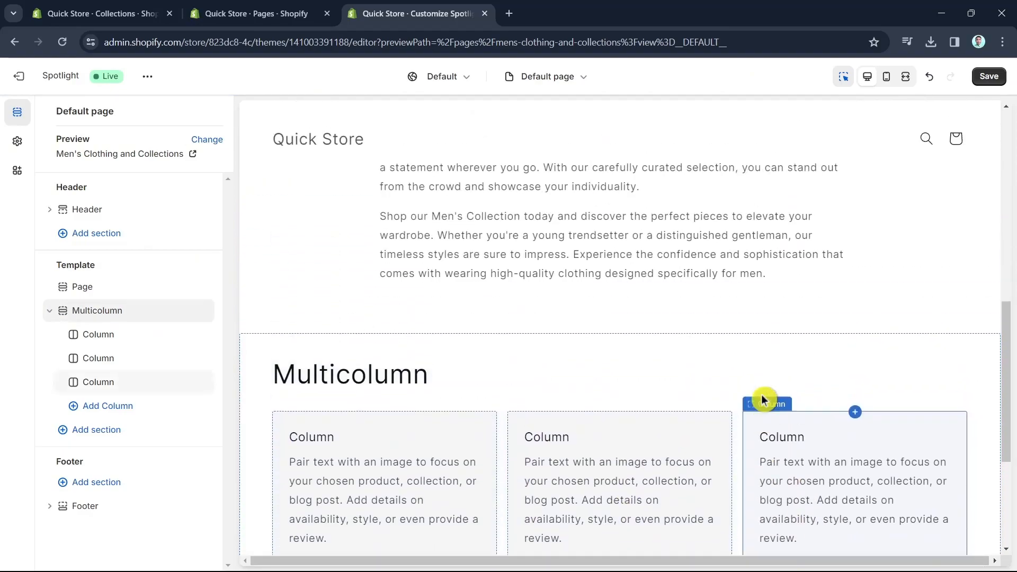
scroll(477, 352, down, 15)
scroll(483, 386, up, 5)
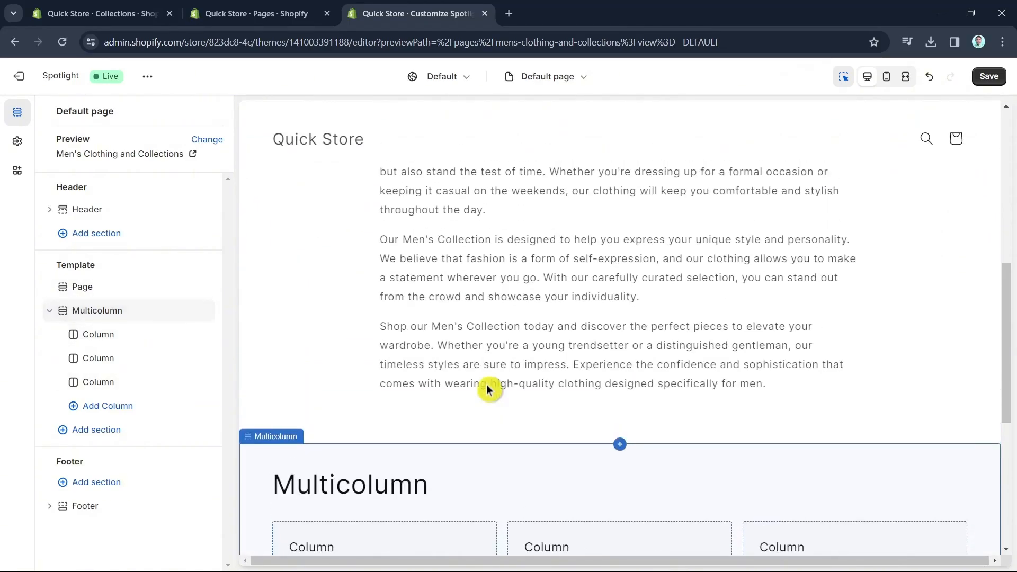
scroll(484, 386, down, 5)
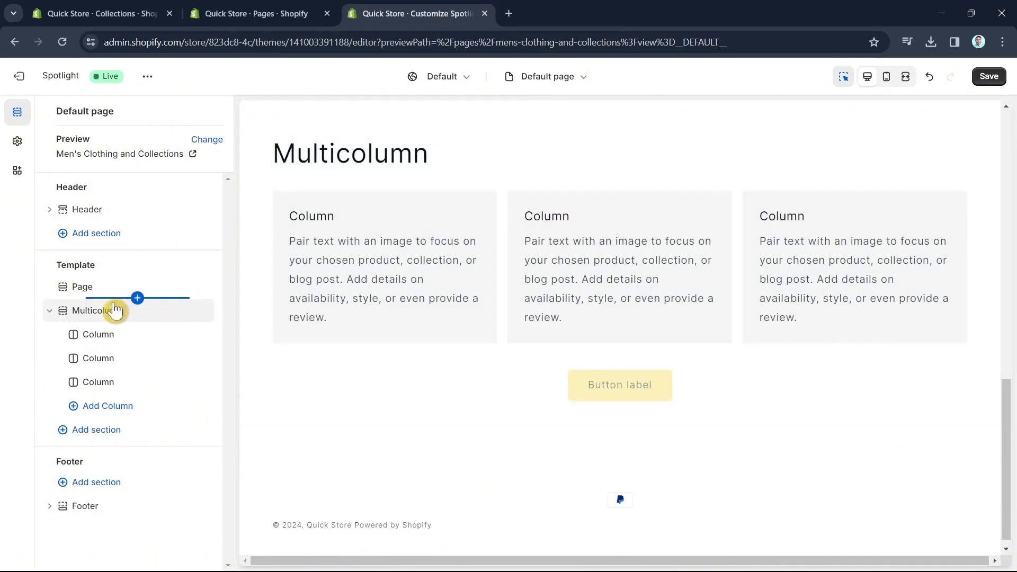
Change the Multicolumn section's heading to "Men's Clothing and Collections".
click(108, 312)
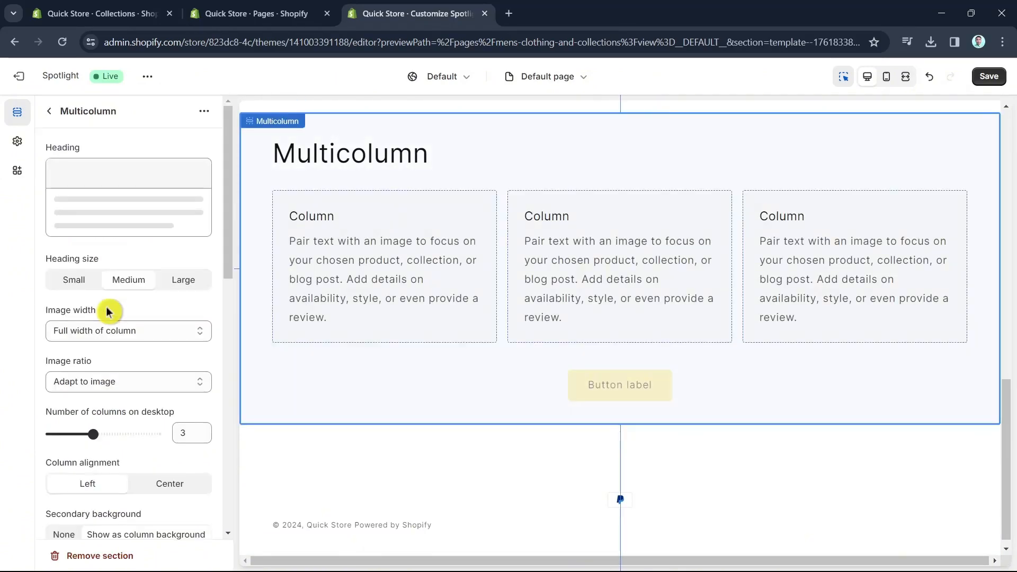
drag(107, 204, 52, 202)
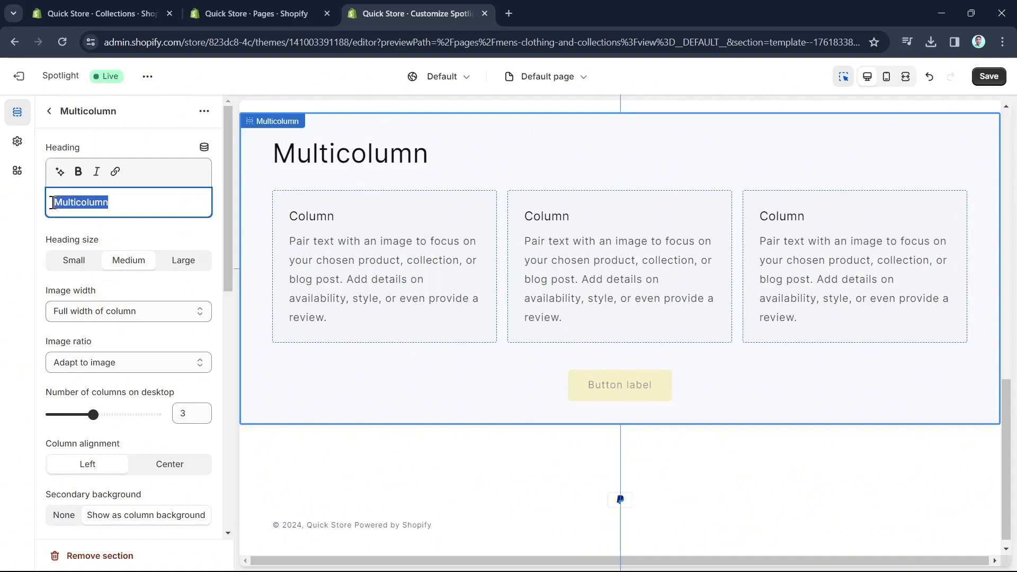
text(Men's Clothing and Collec)
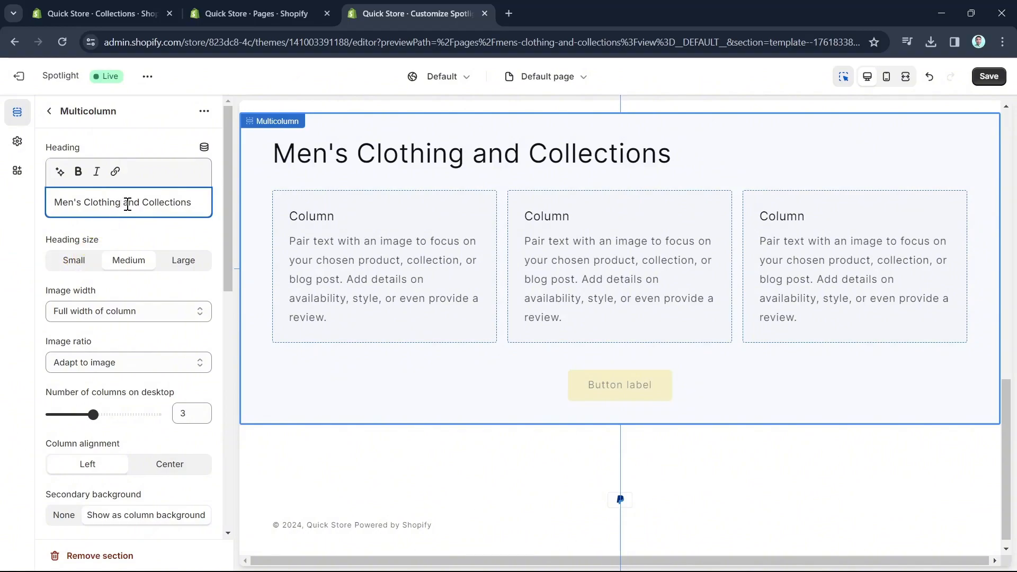
key(BackSpace)
text(A)
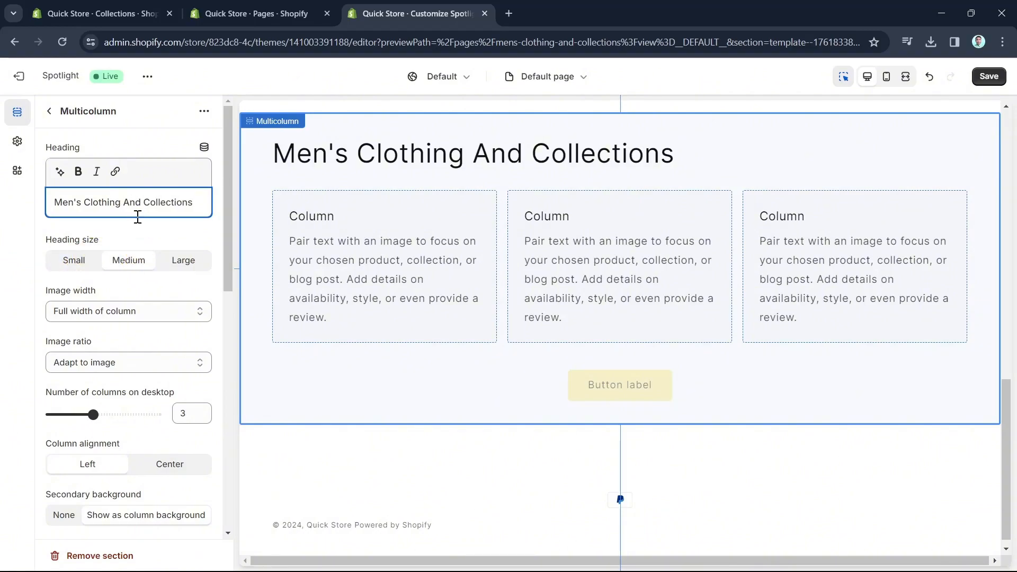
key(BackSpace)
text(a)
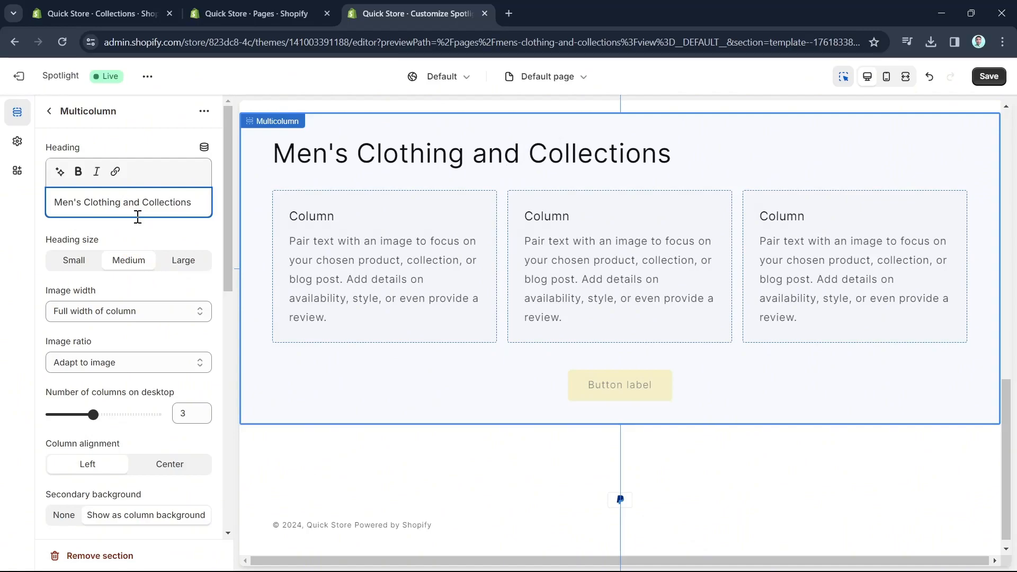
Compare the heading size options for the Multicolumn section and set the size to Small.
click(126, 264)
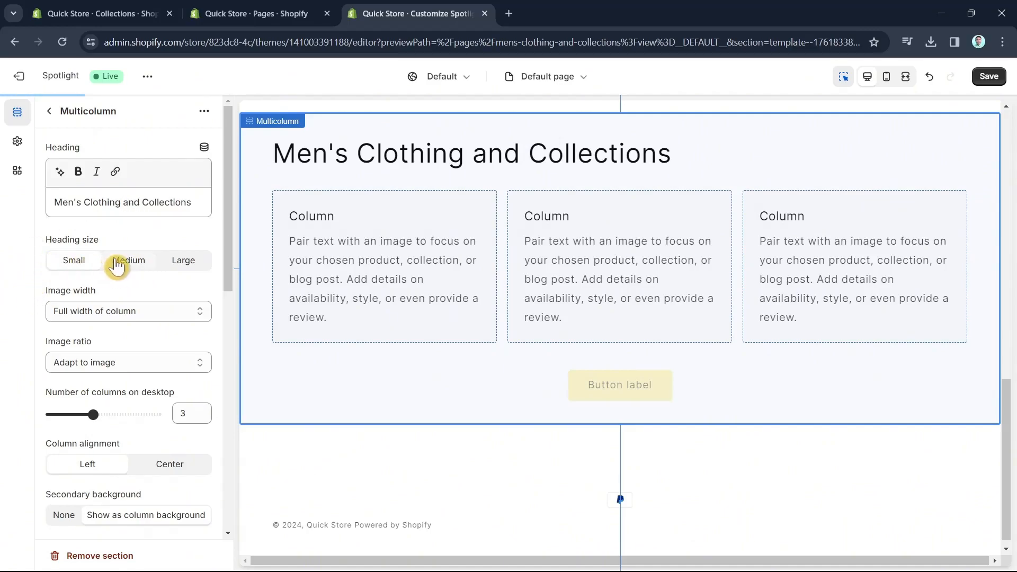
click(176, 266)
click(80, 269)
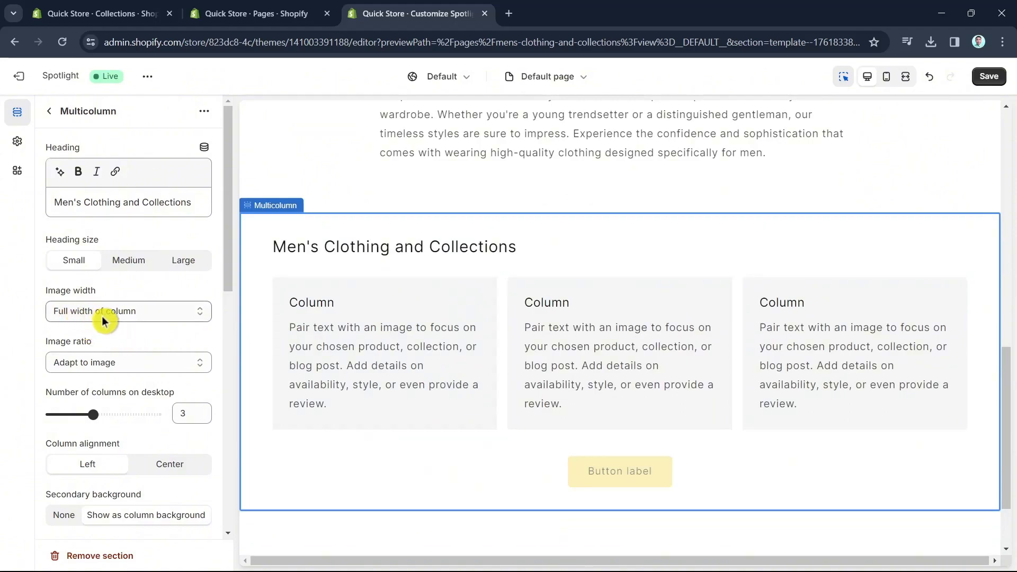
Check the Multicolumn image width options, try the Circle image ratio, and restore the ratio to Adapt to image.
click(151, 316)
click(152, 316)
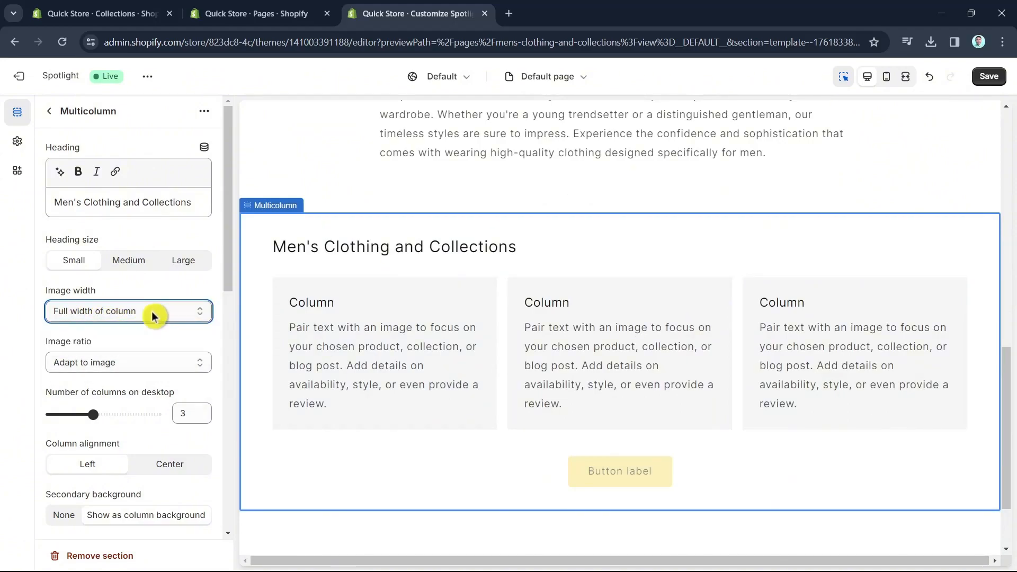
click(136, 368)
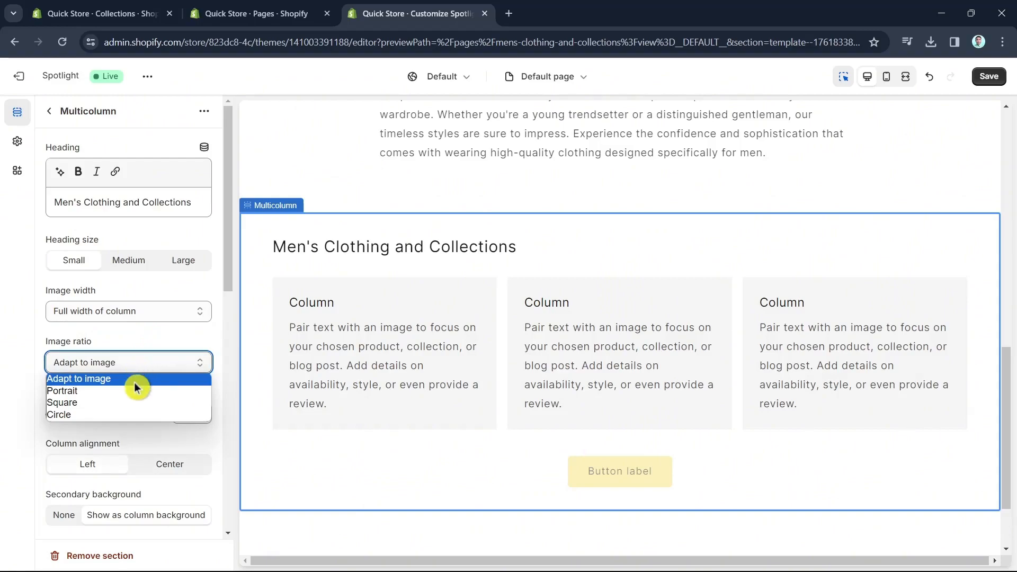
click(137, 416)
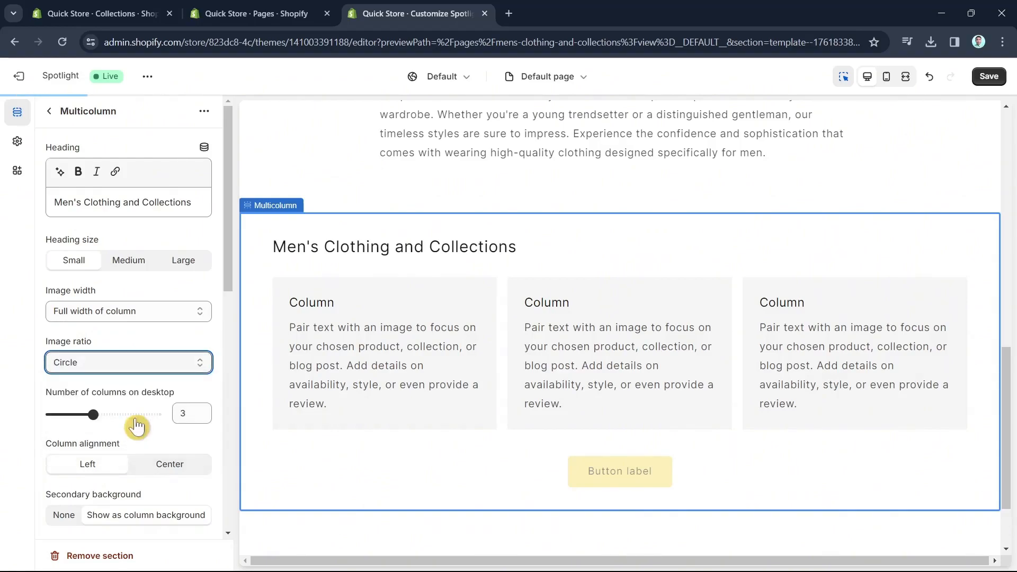
click(144, 371)
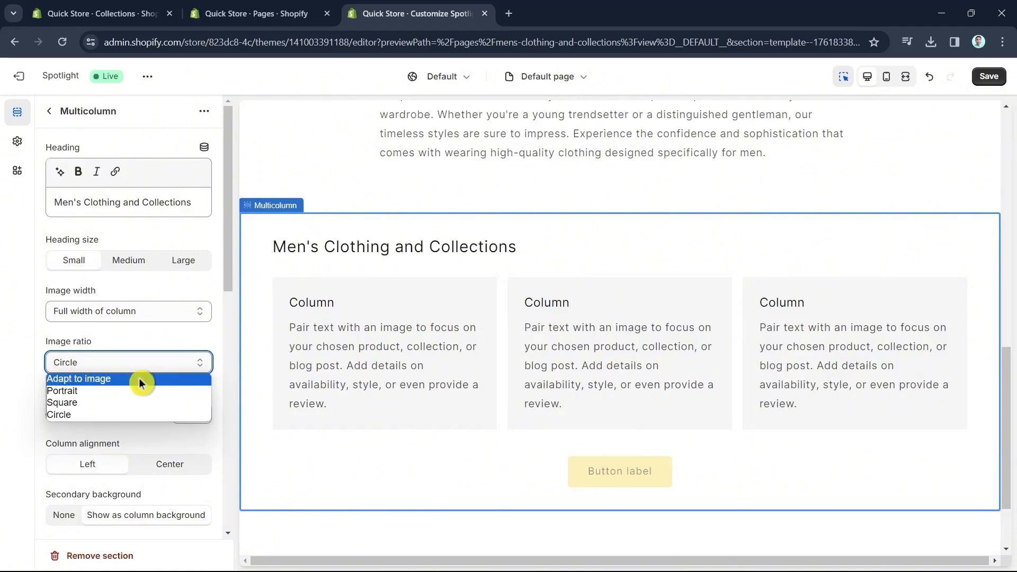
click(138, 378)
scroll(138, 377, down, 4)
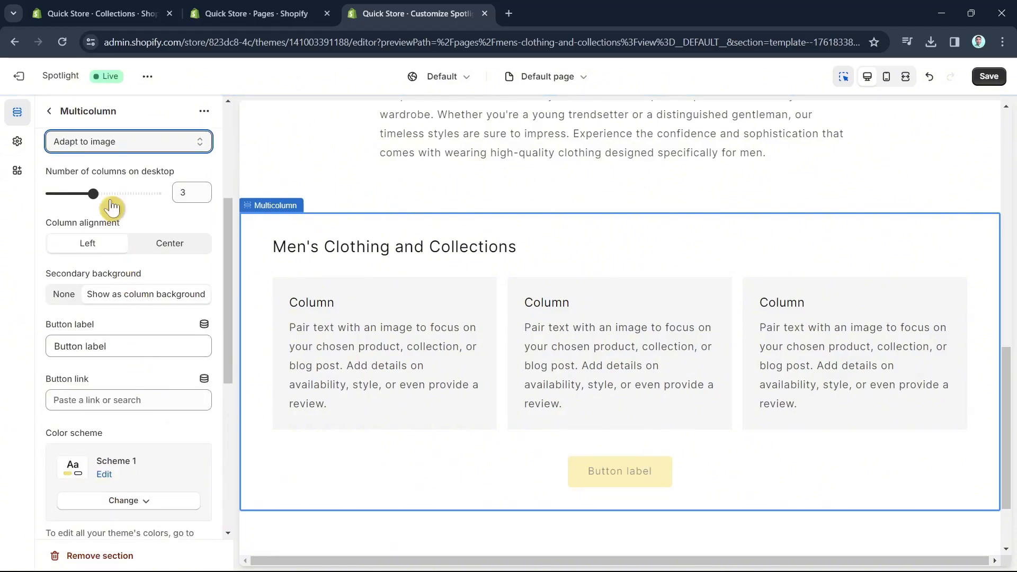
Set the Multicolumn section's number of columns on desktop to 2 and delete the third Column block.
drag(91, 187, 73, 187)
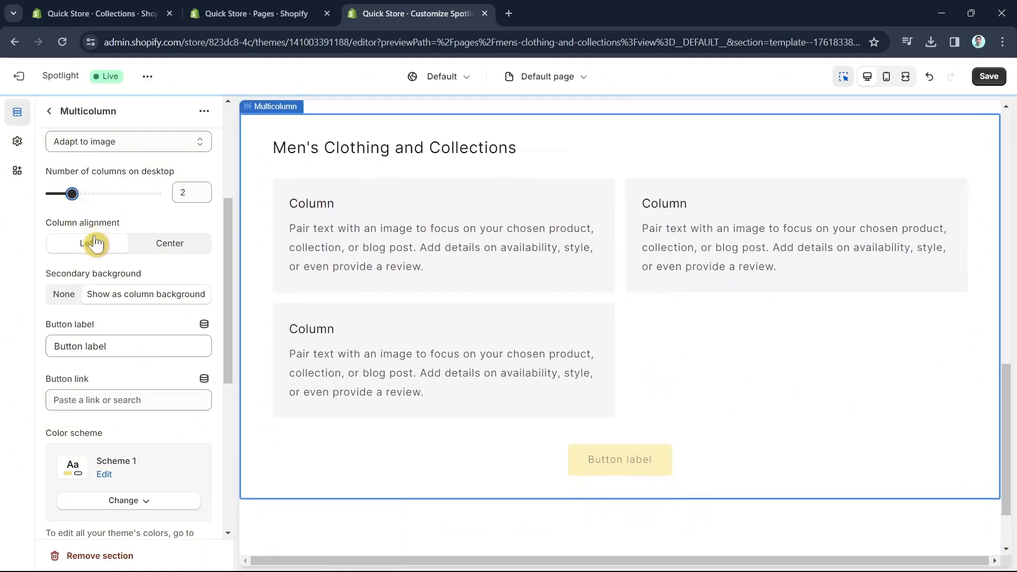
click(404, 354)
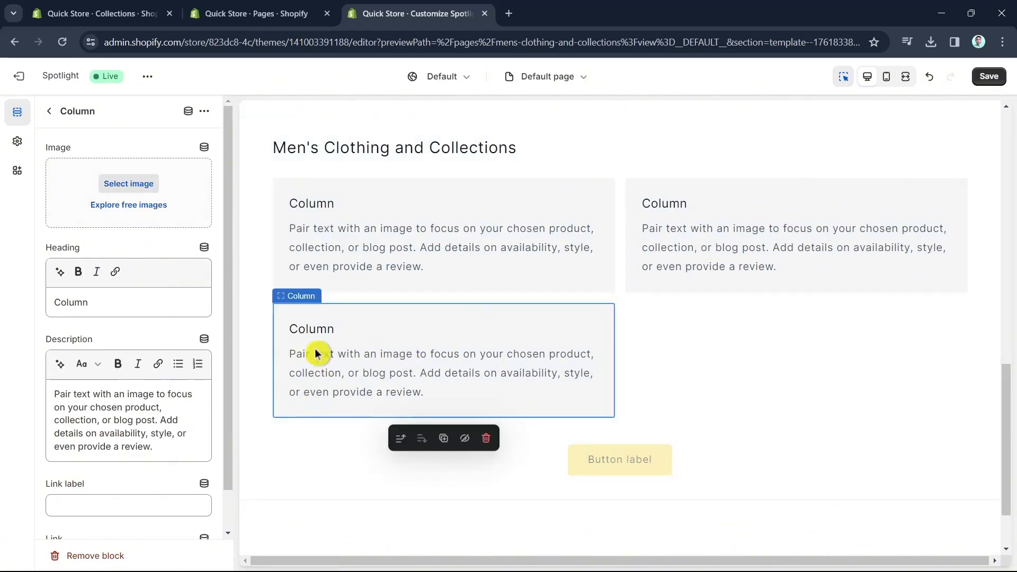
click(484, 439)
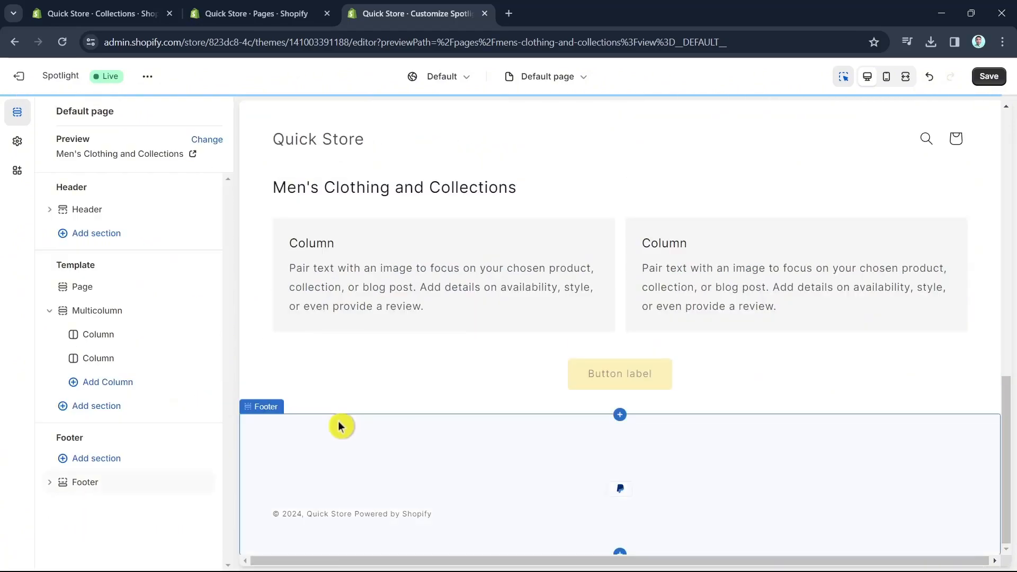
Set the Multicolumn section's column alignment to Center.
click(142, 311)
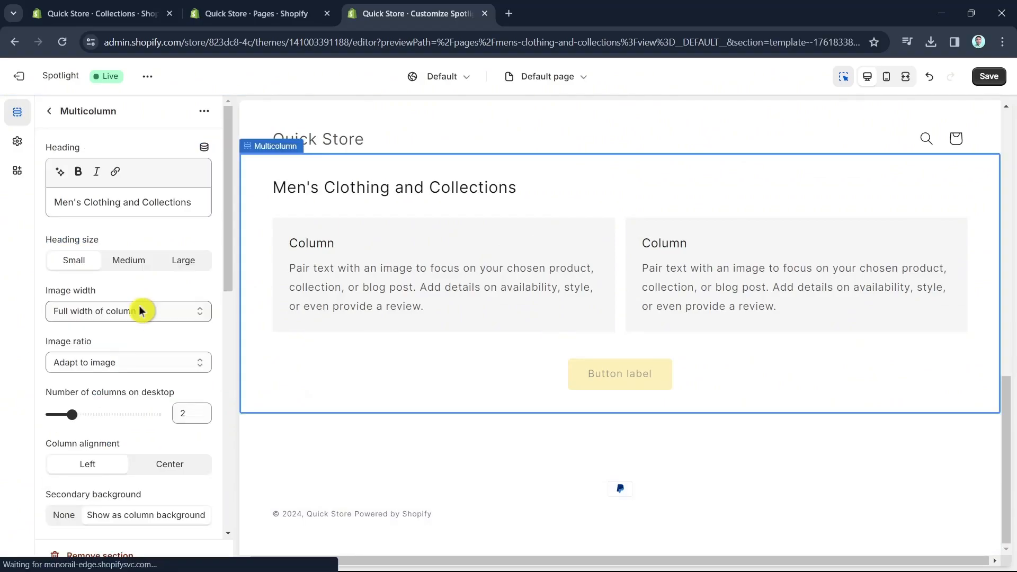
scroll(147, 345, down, 2)
scroll(147, 356, down, 4)
scroll(149, 355, up, 4)
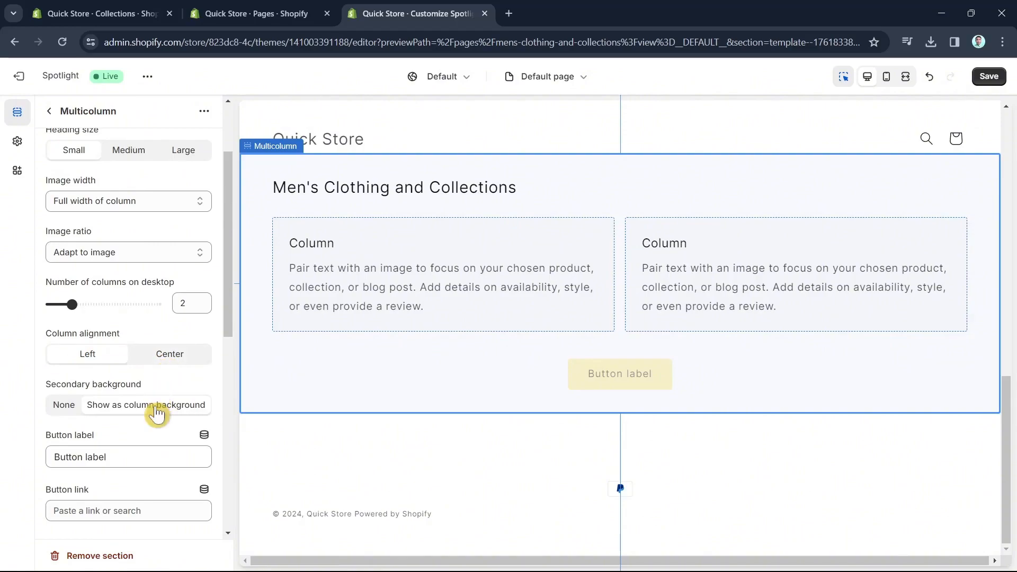
click(170, 360)
Change the Multicolumn section's color scheme to Scheme 3.
scroll(154, 424, down, 2)
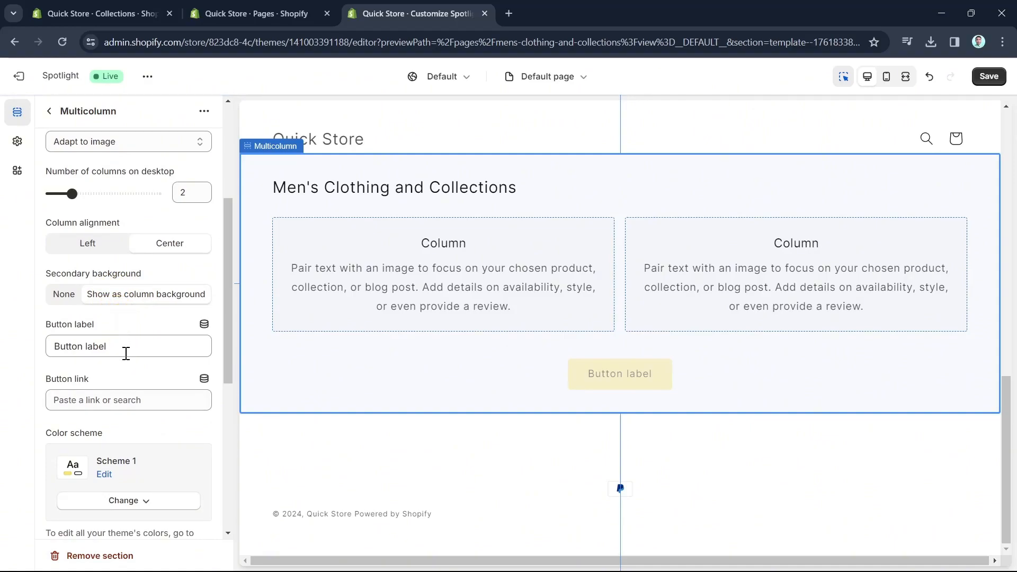
scroll(152, 427, down, 2)
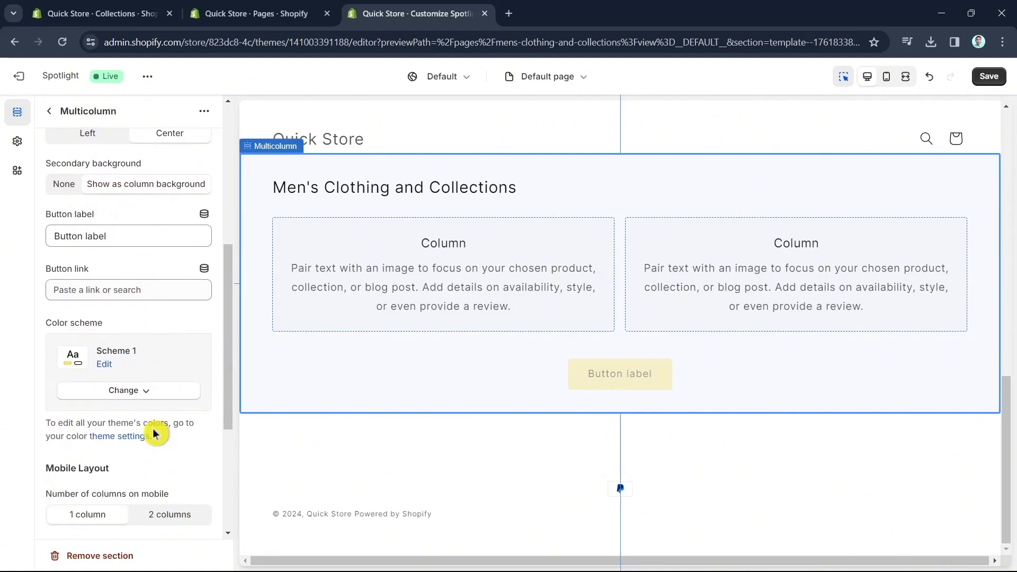
click(133, 395)
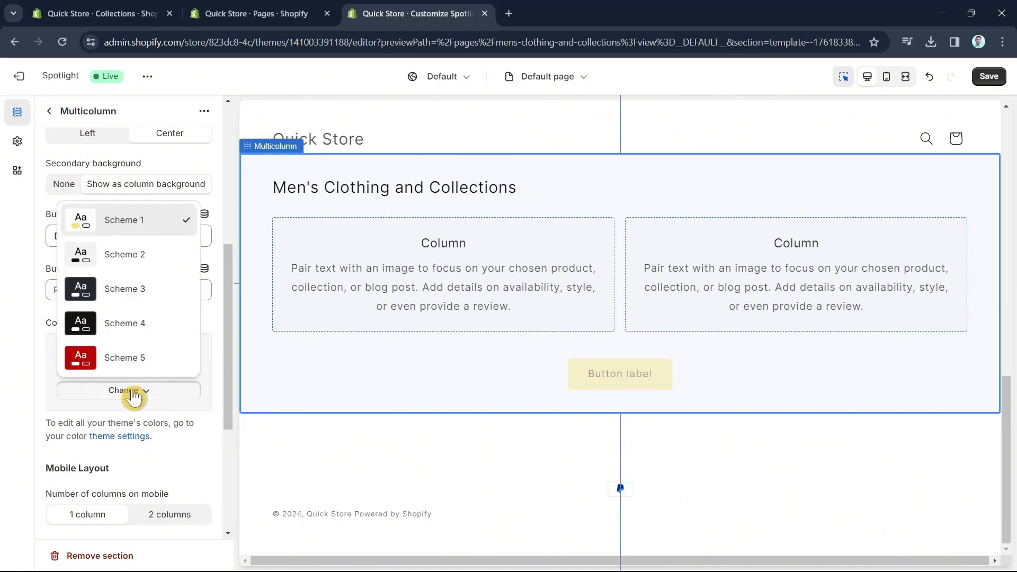
click(135, 291)
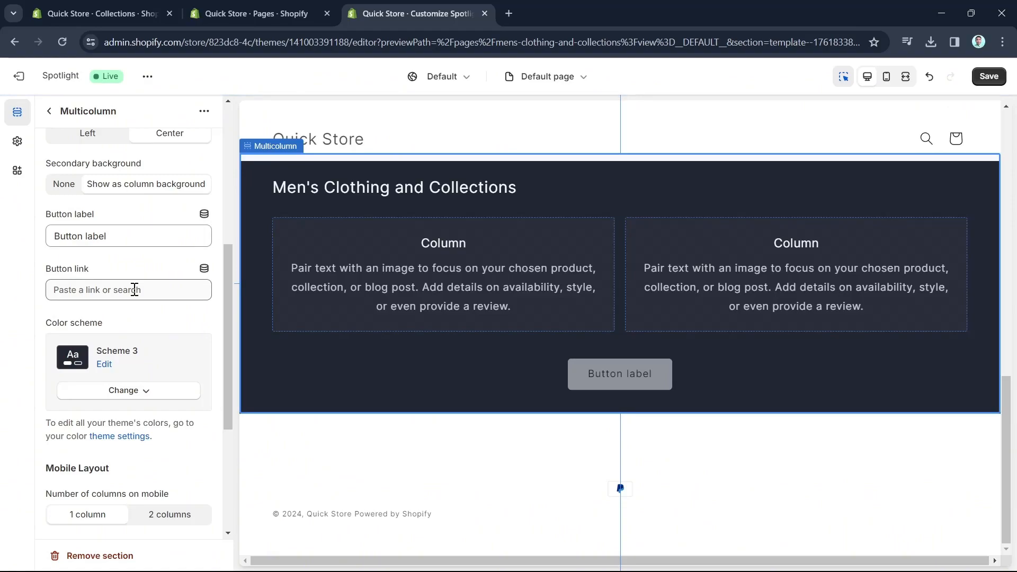
Set the Multicolumn section's mobile layout to 2 columns and its top and bottom padding to 20 px.
scroll(159, 357, down, 4)
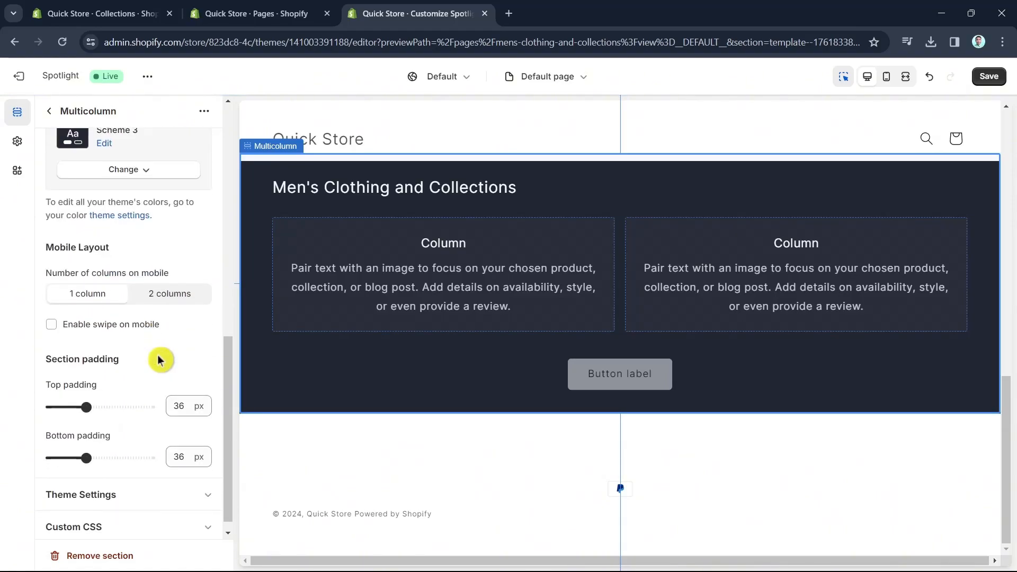
scroll(157, 359, down, 1)
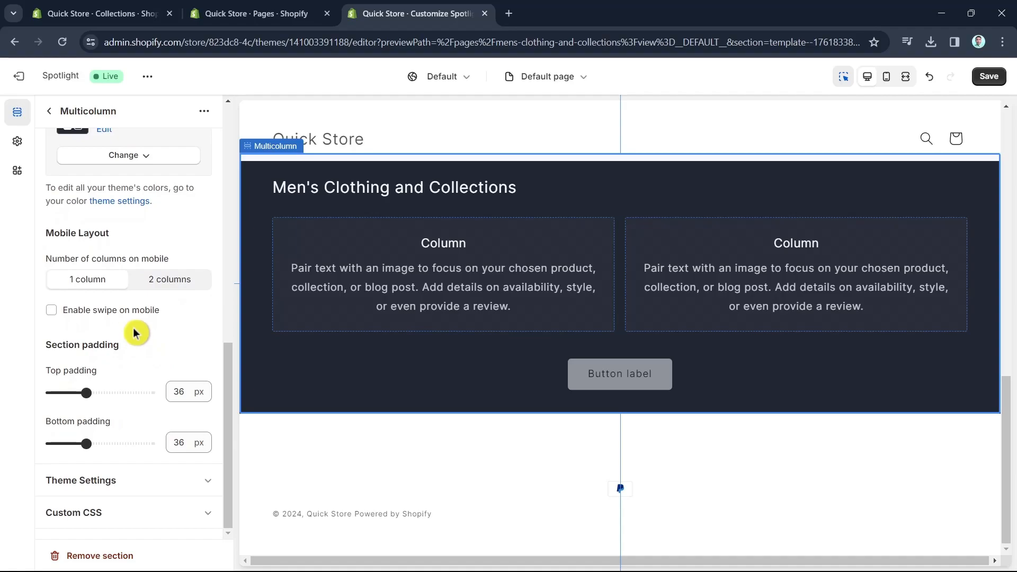
click(163, 281)
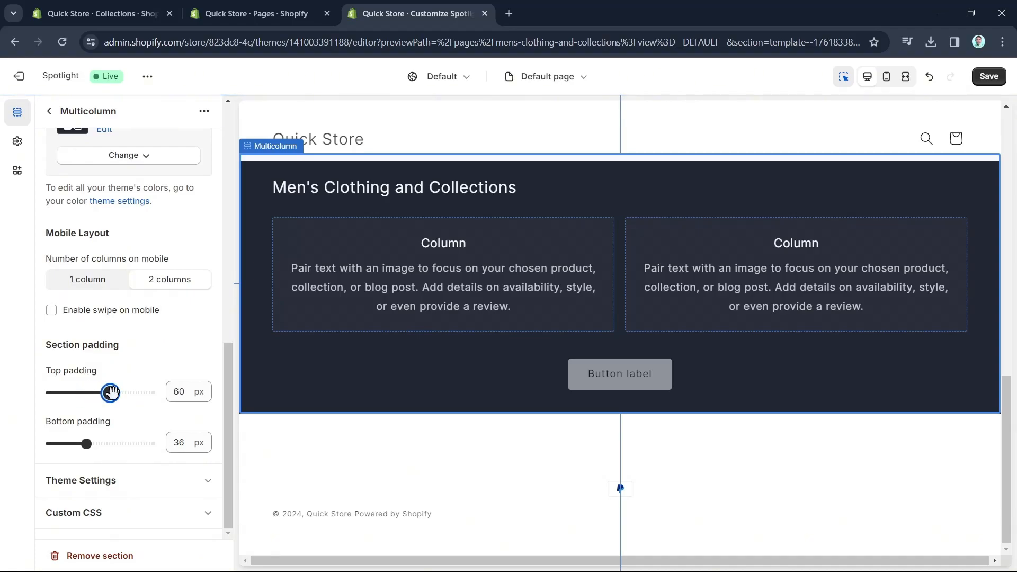
drag(111, 392, 70, 390)
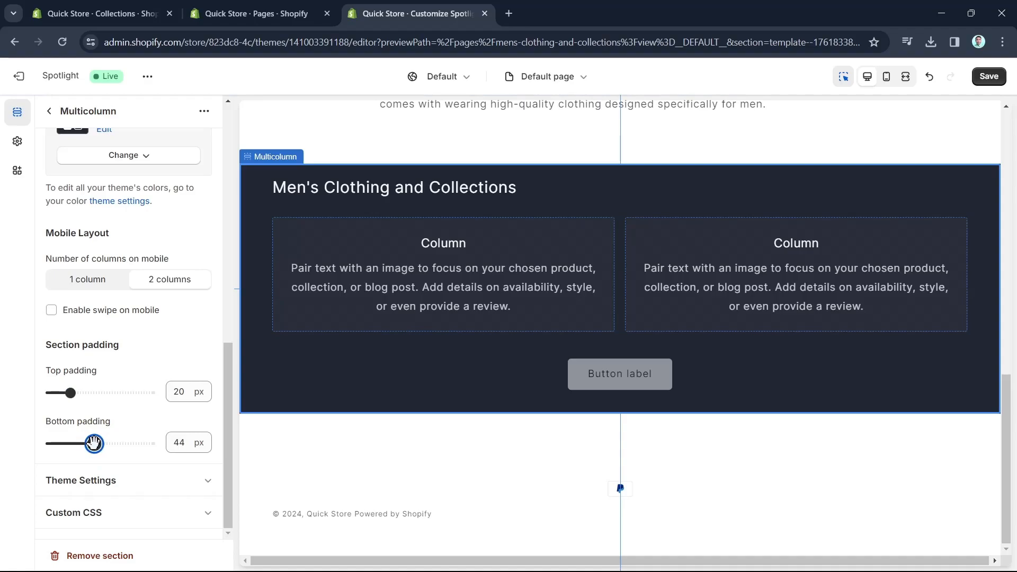
drag(97, 442, 86, 443)
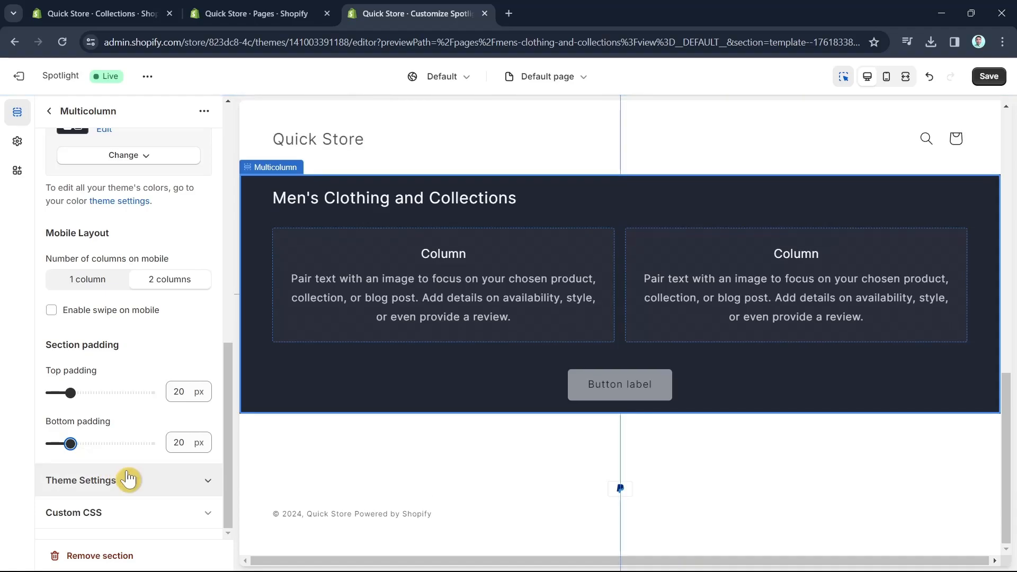
Review the Multicolumn section's settings, from the heading options down to the mobile layout and padding.
click(50, 117)
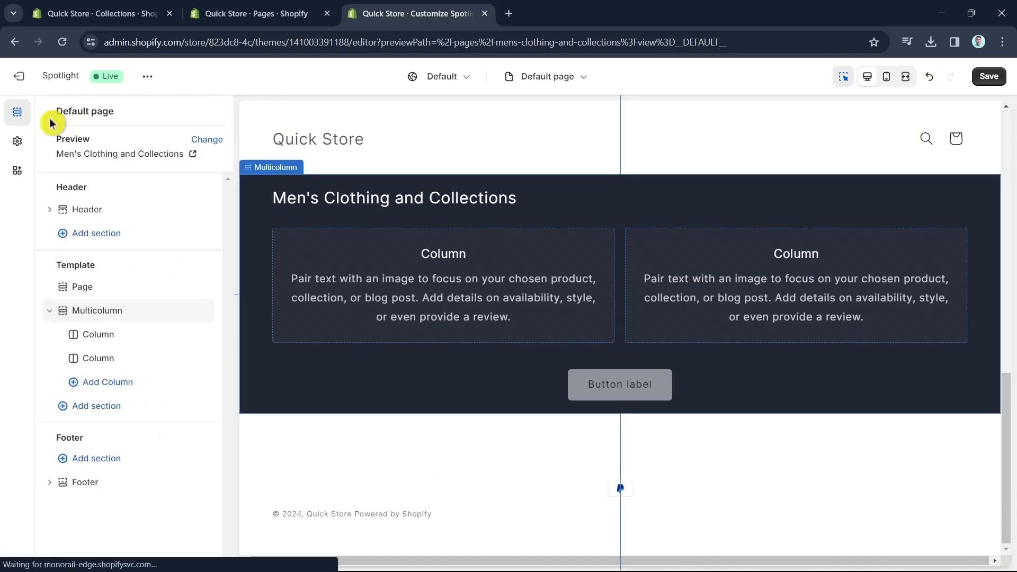
click(123, 312)
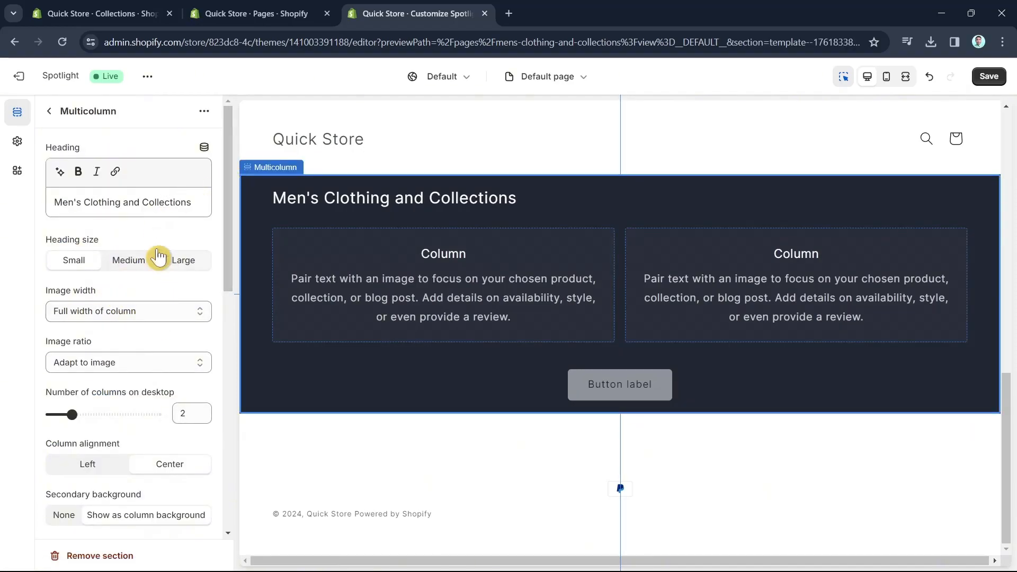
scroll(140, 459, down, 7)
scroll(151, 458, up, 7)
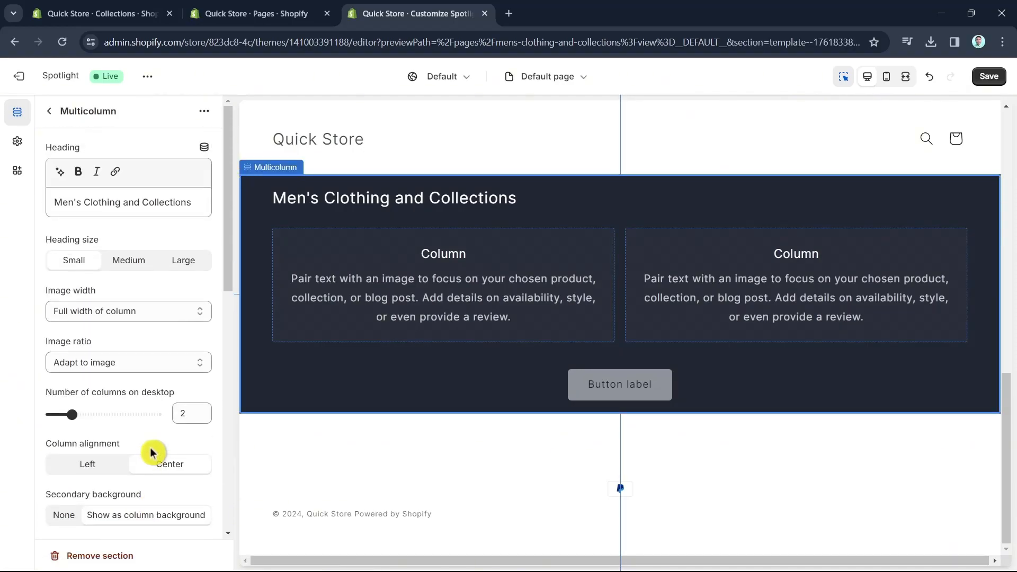
scroll(150, 450, down, 4)
scroll(150, 447, down, 4)
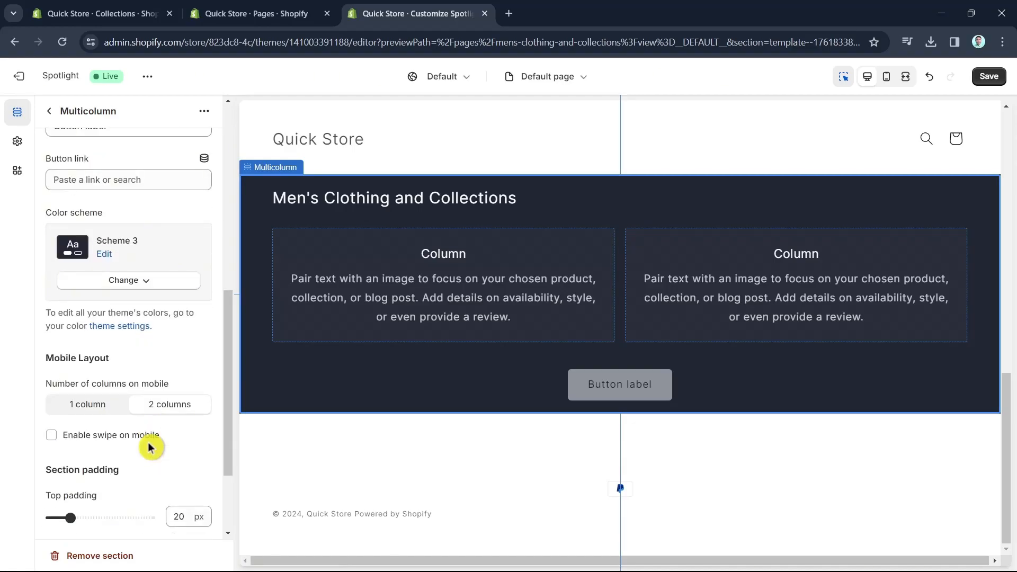
scroll(150, 447, up, 8)
click(48, 111)
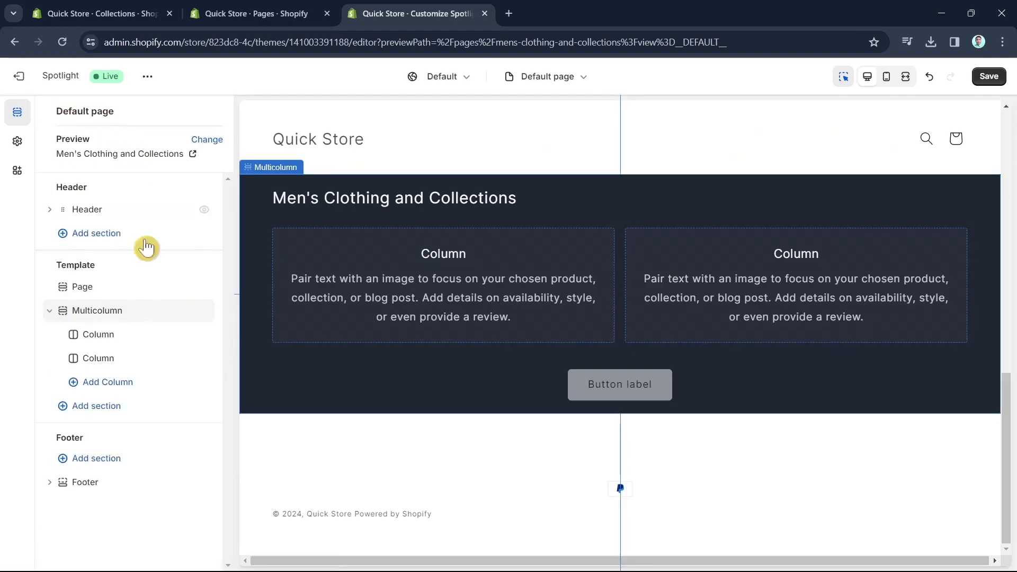
Change the first Column block's heading to "Clothing".
click(129, 335)
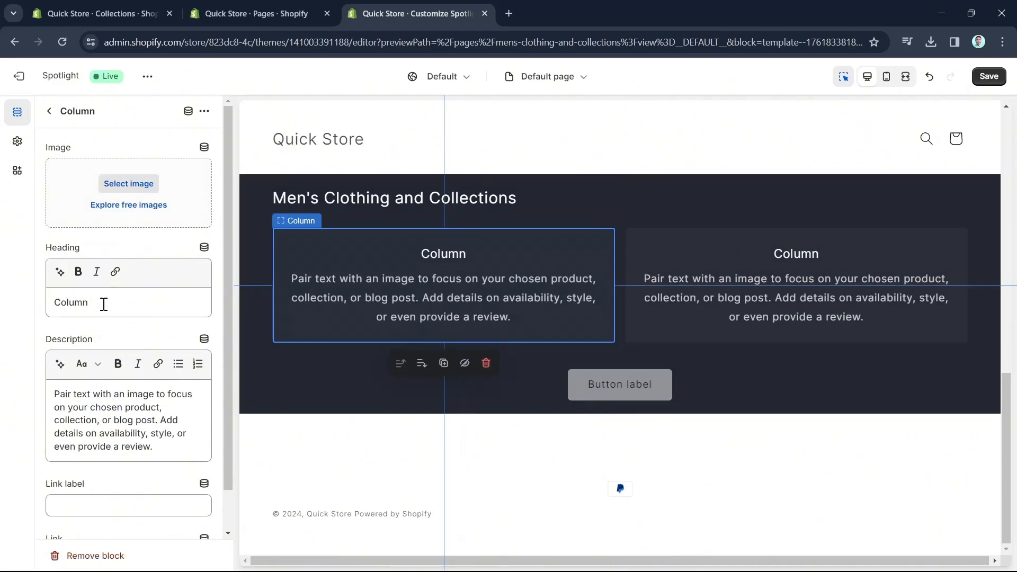
drag(98, 302, 48, 302)
text(Clothing)
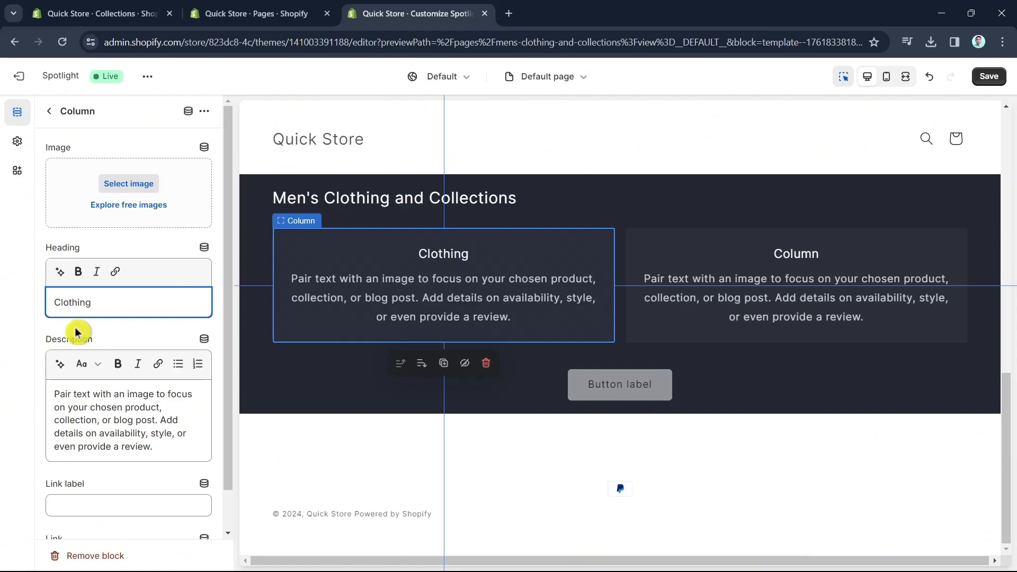
Link the Clothing column to the Men's Clothing page.
scroll(161, 395, down, 2)
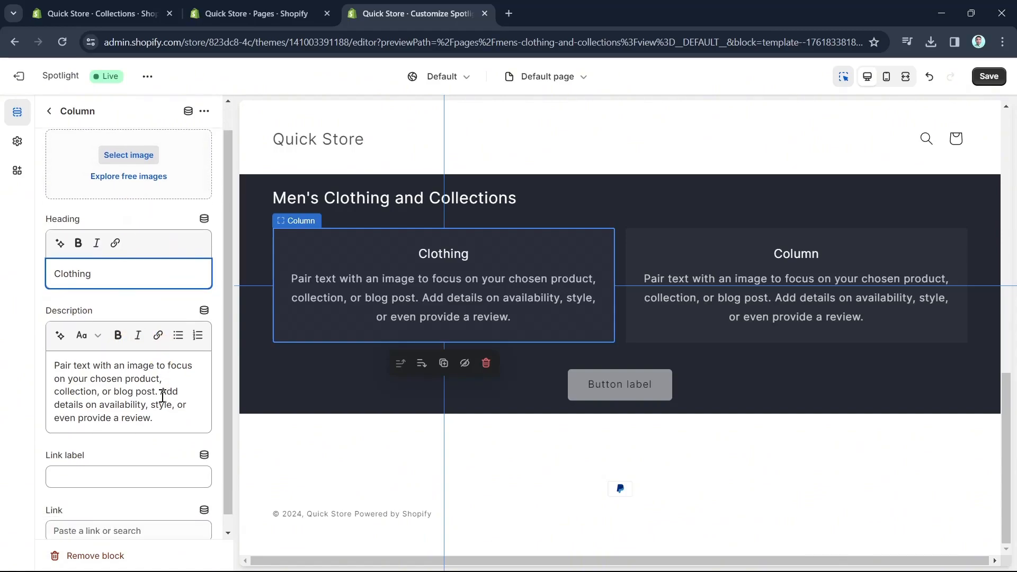
click(118, 459)
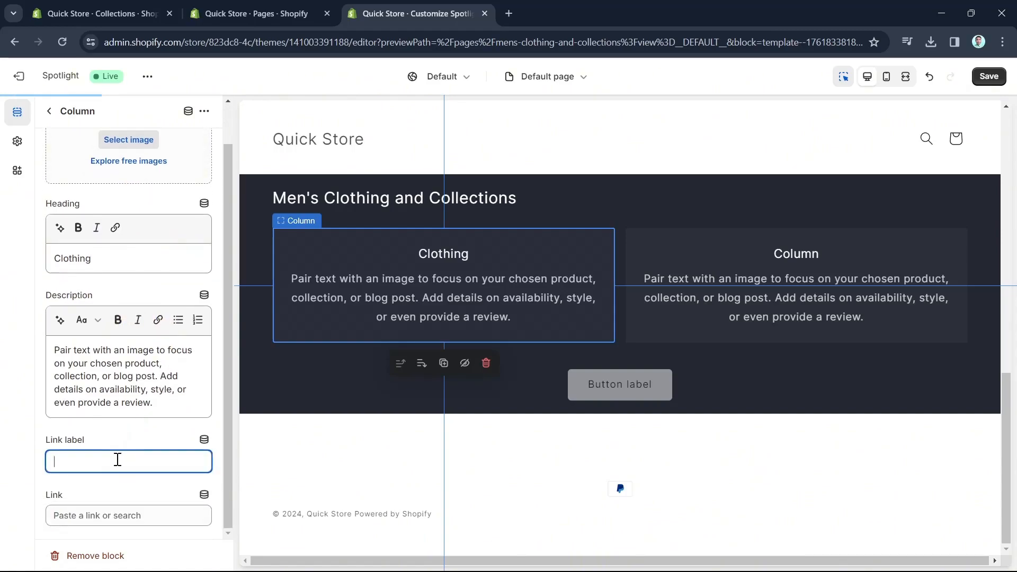
click(112, 515)
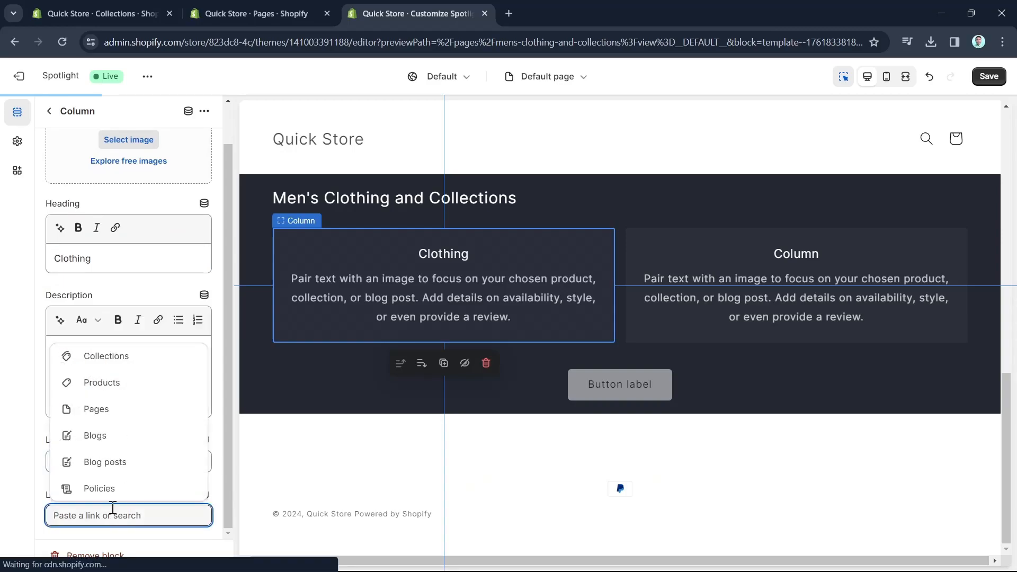
click(118, 415)
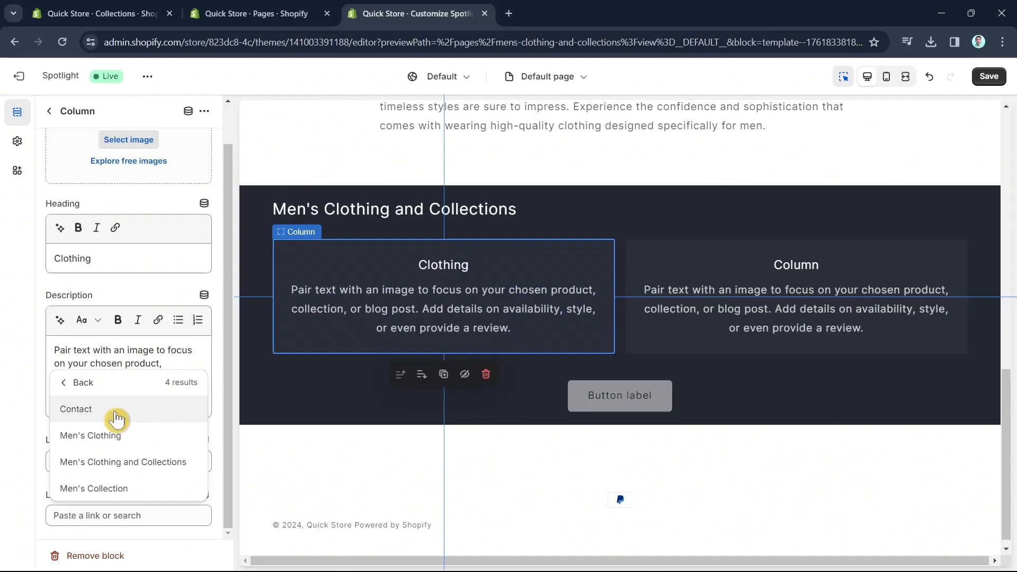
click(120, 438)
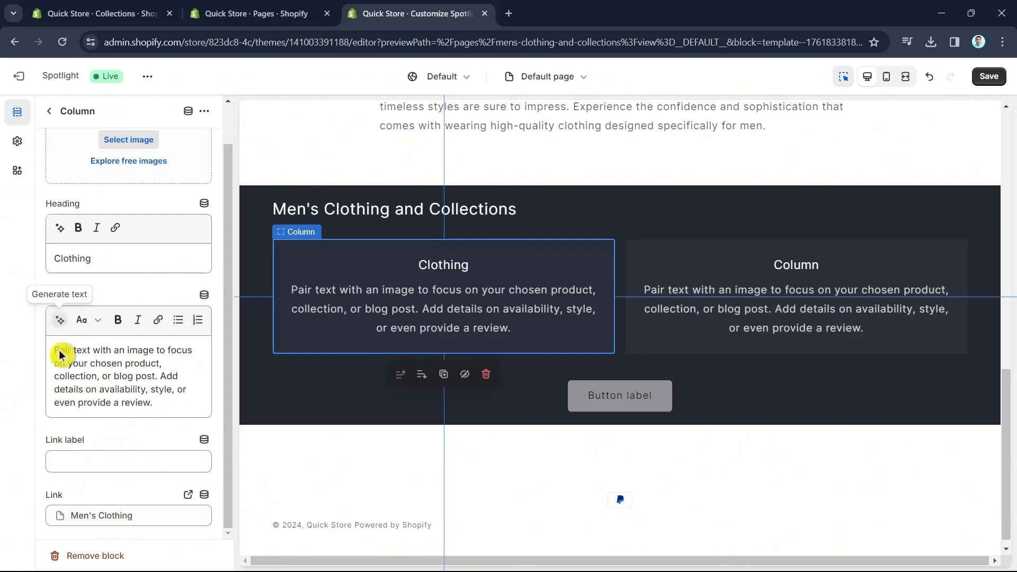
Replace the Clothing column's description with generated text about "men's clothing", using the suggestion beginning "Find timeless men's clothing that combines style and comfort.".
drag(153, 406, 50, 357)
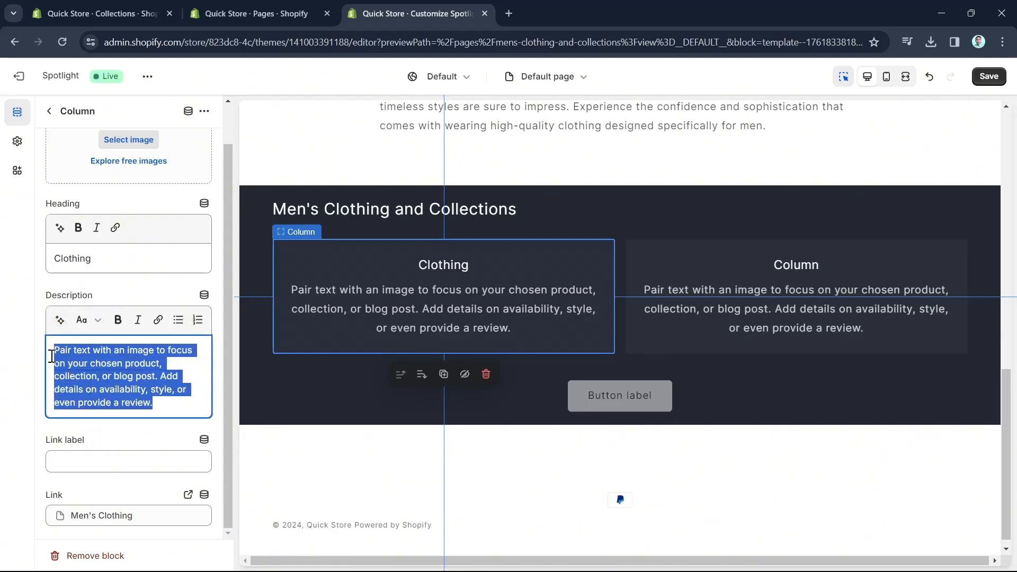
key(BackSpace)
click(60, 364)
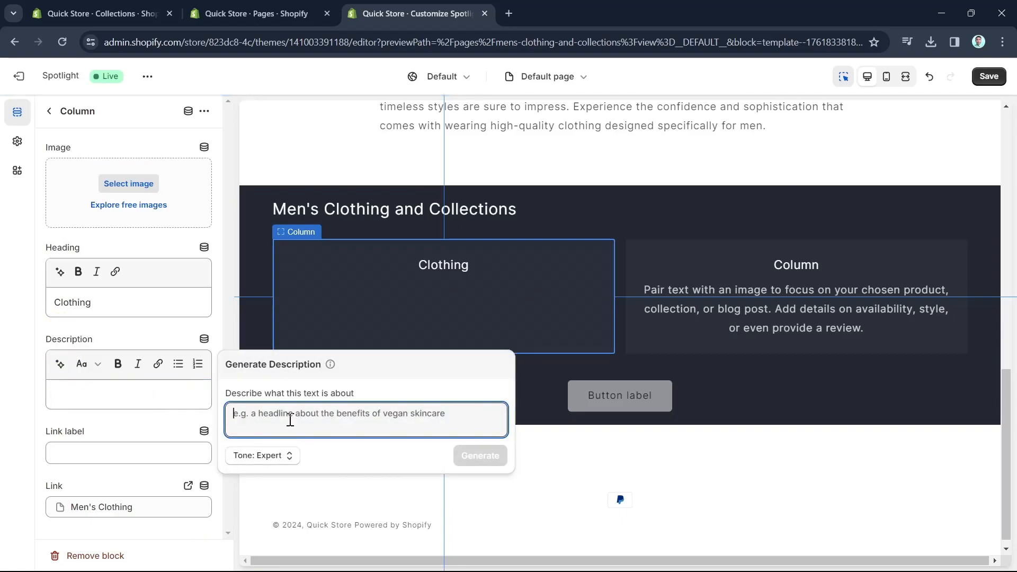
text(men's)
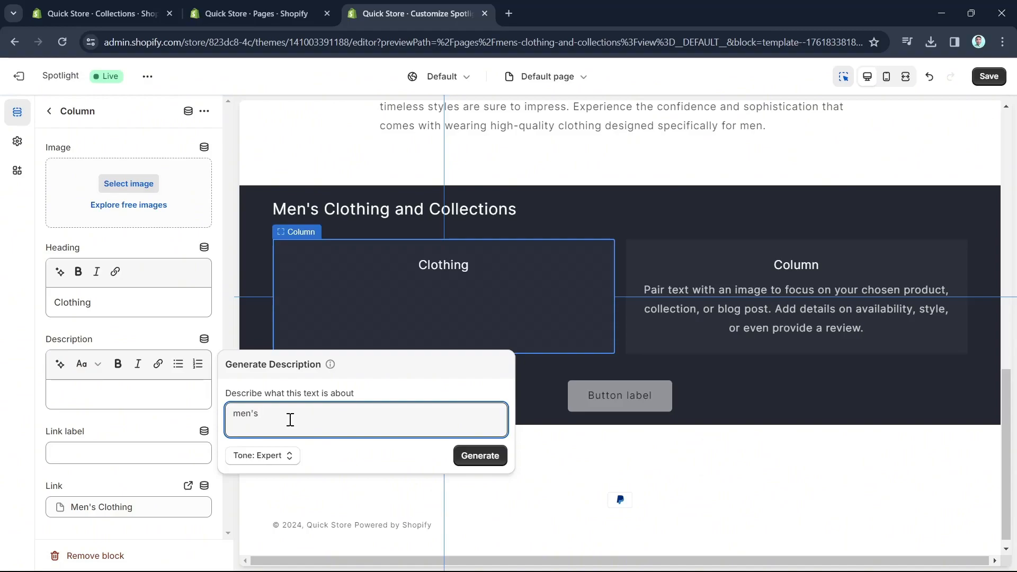
text( clothing)
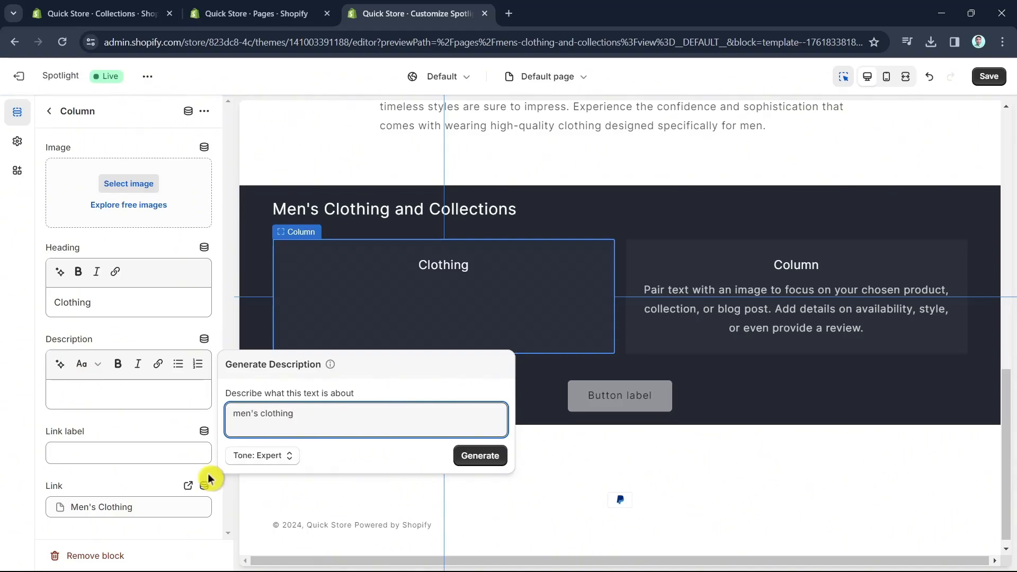
click(495, 459)
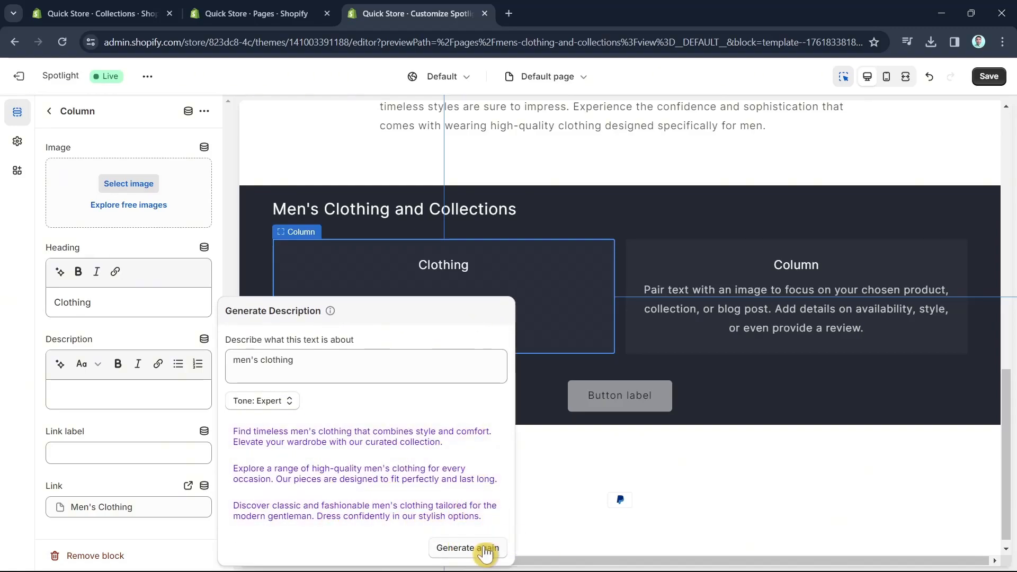
click(271, 437)
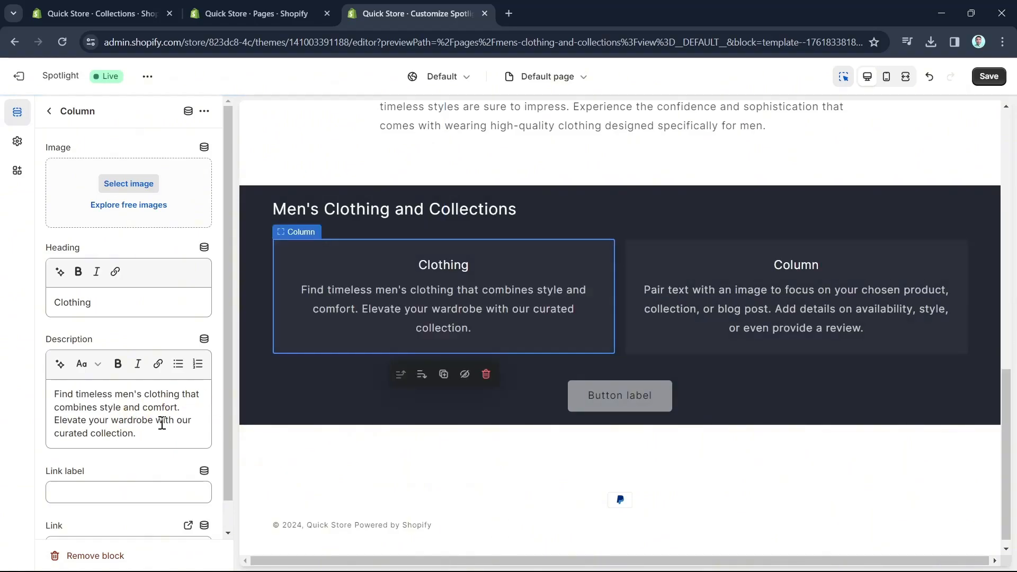
Add the eyebogler teal T-shirt image from the store library to the Clothing column.
click(136, 188)
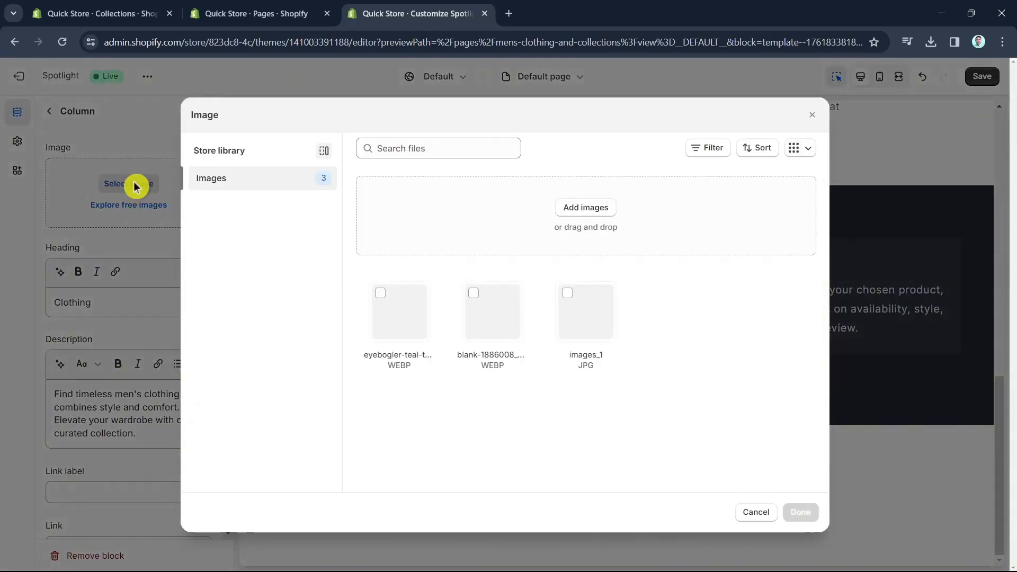
click(398, 315)
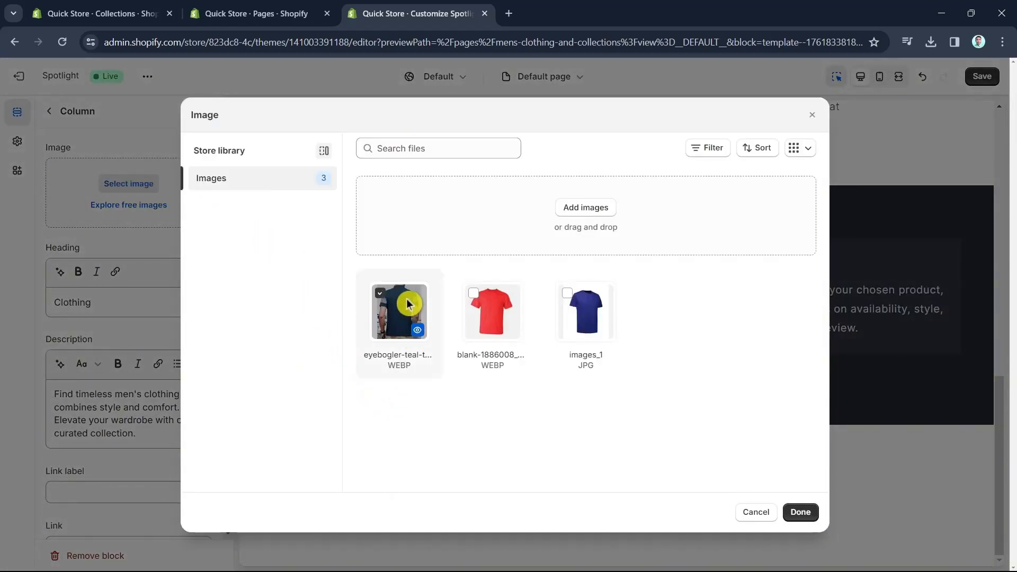
click(799, 512)
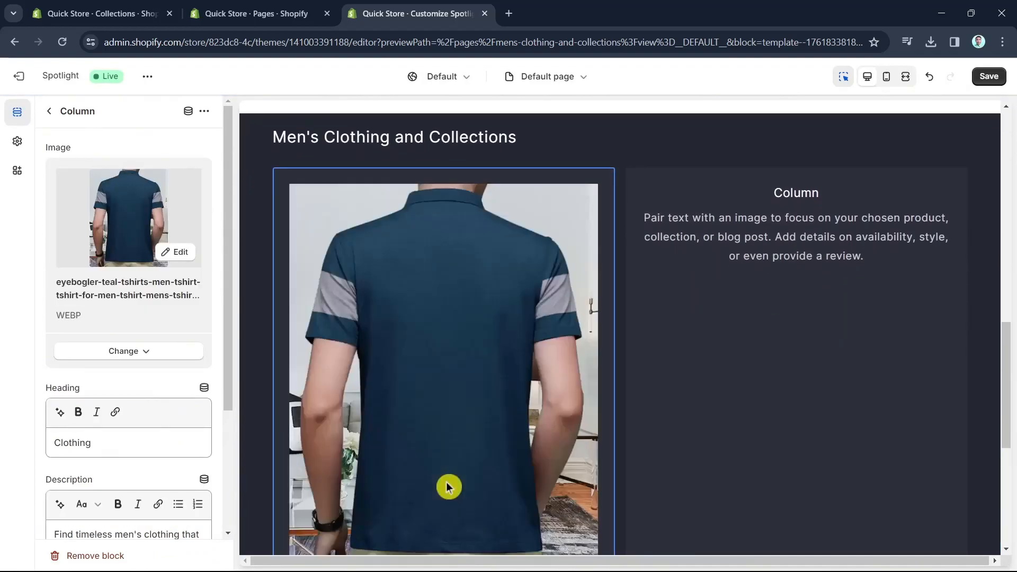
Change the second Column block's heading to "Collections".
scroll(475, 499, down, 3)
scroll(519, 339, up, 5)
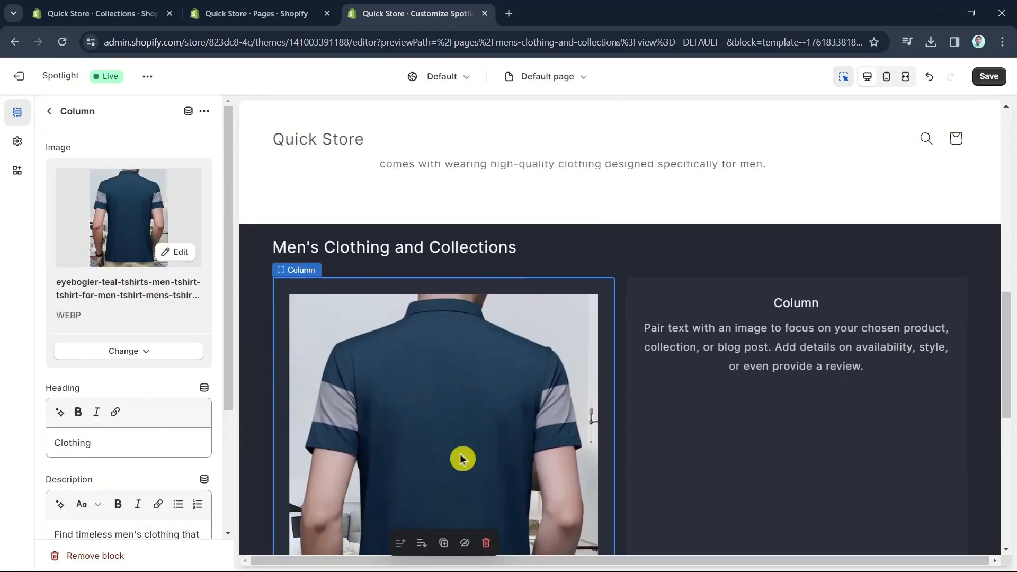
scroll(476, 376, down, 4)
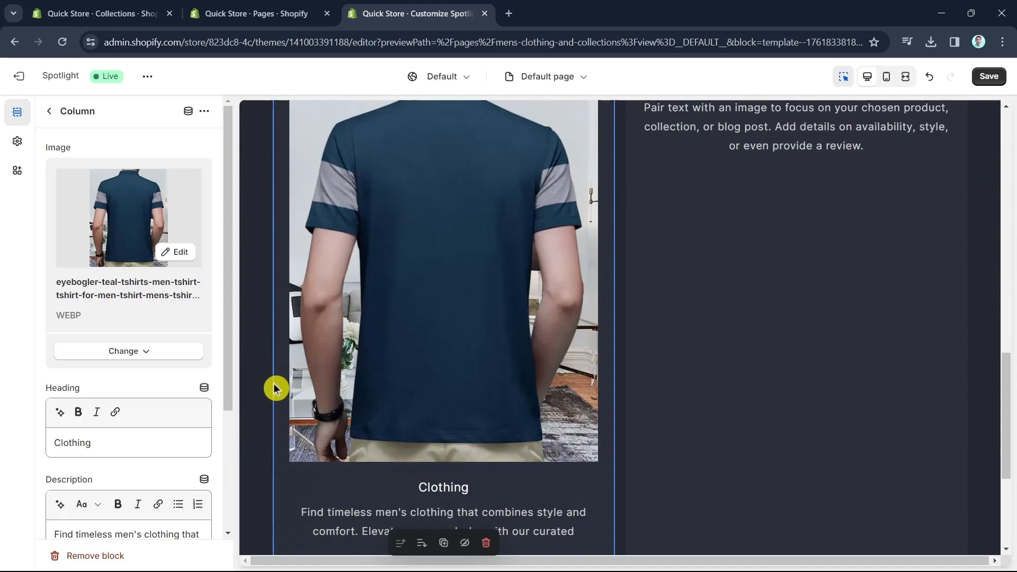
click(53, 111)
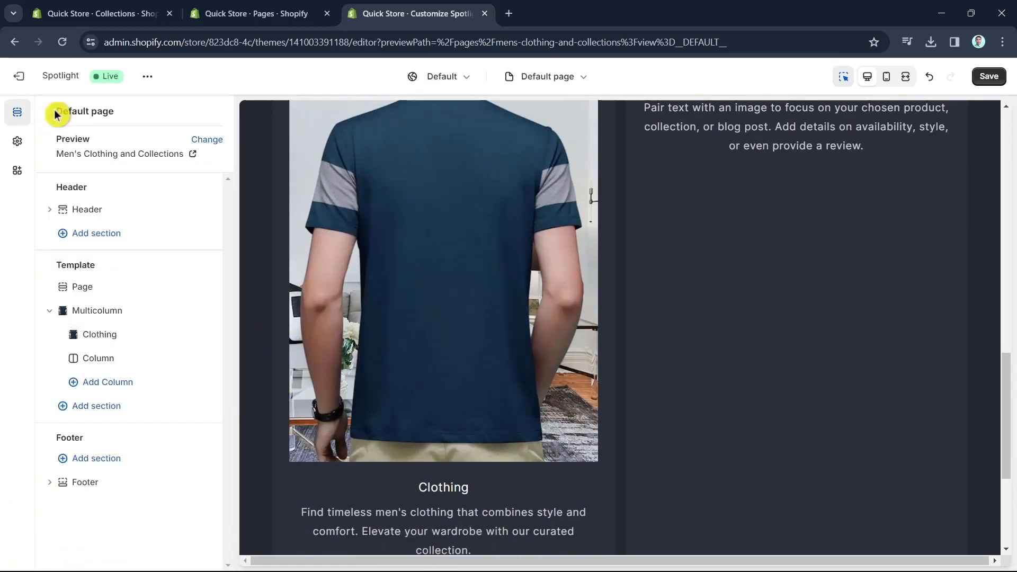
click(132, 364)
click(87, 300)
drag(87, 301, 41, 295)
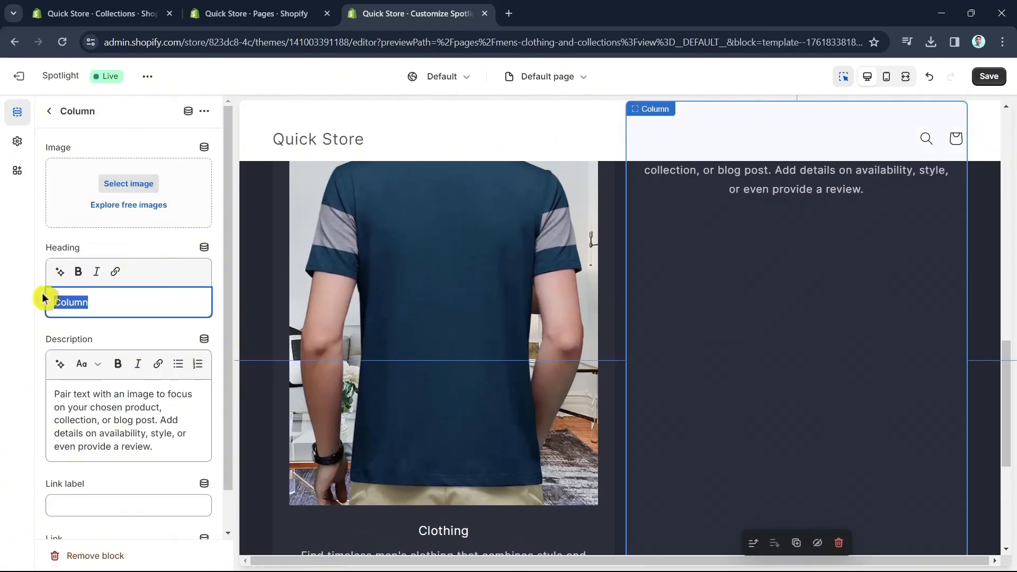
text(Co)
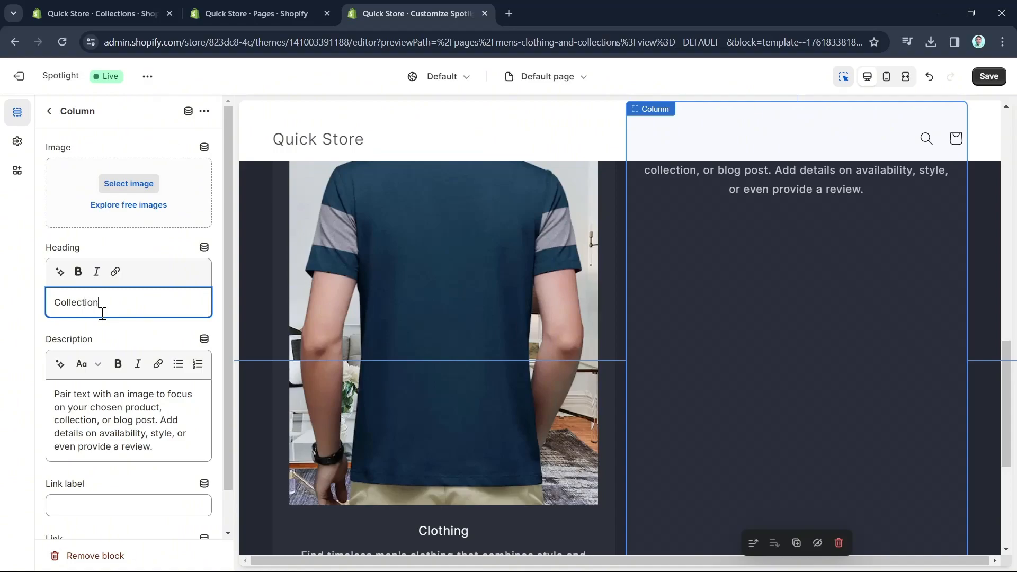
scroll(107, 336, down, 1)
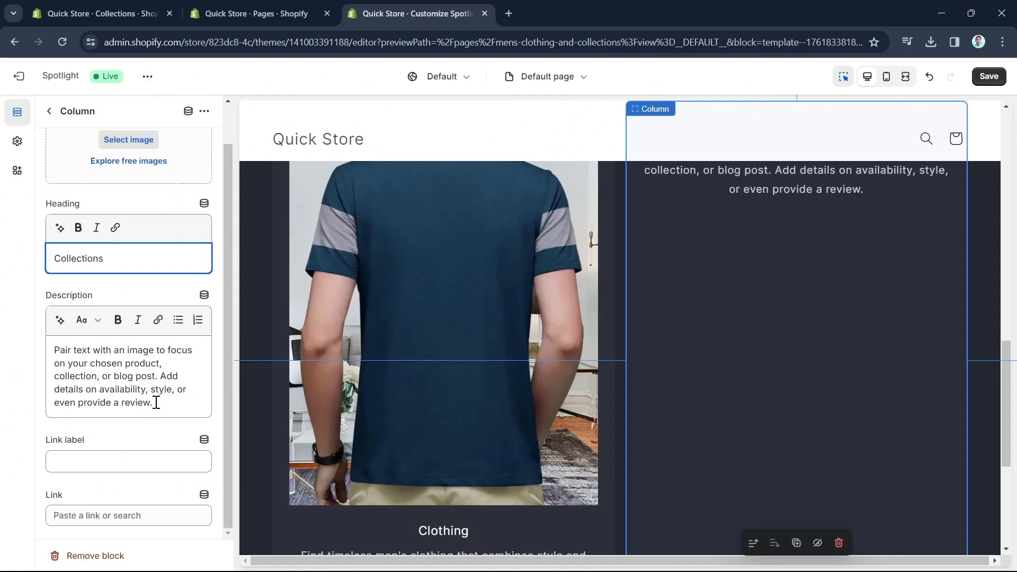
Add the red T-shirt image blank-1886008_640 from the store library to the Collections column.
scroll(156, 403, up, 1)
click(136, 185)
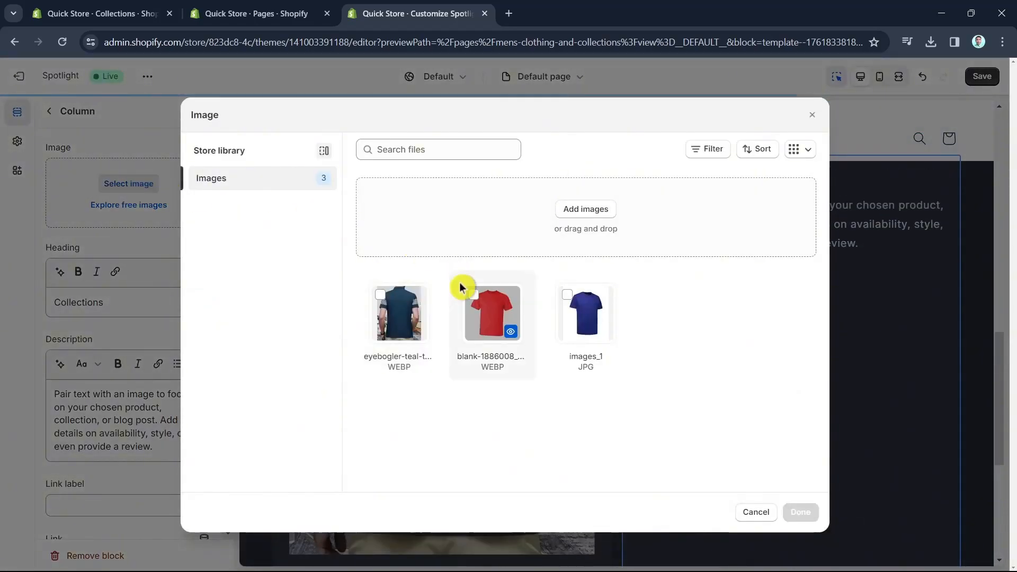
double_click(486, 338)
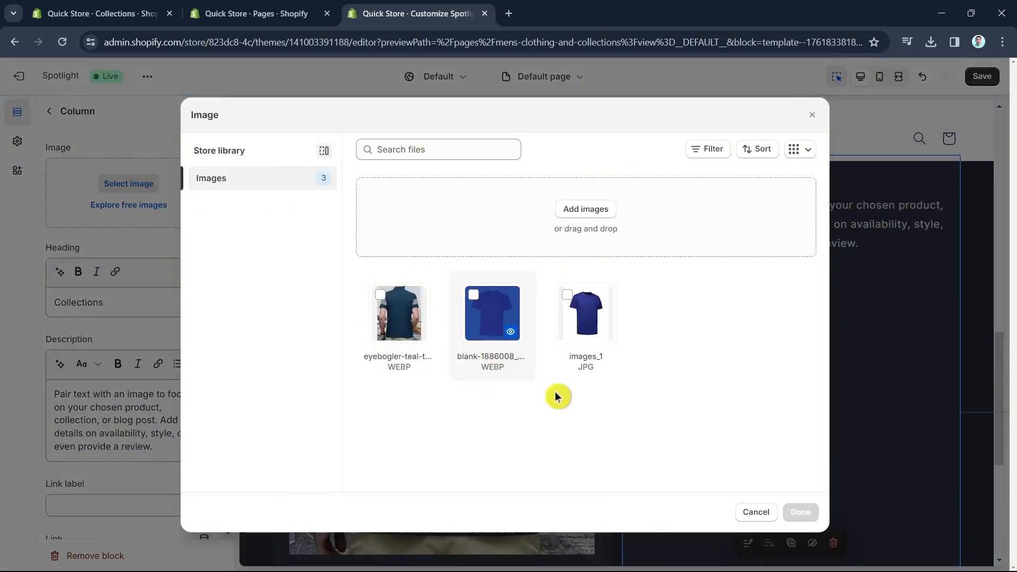
click(524, 341)
click(801, 513)
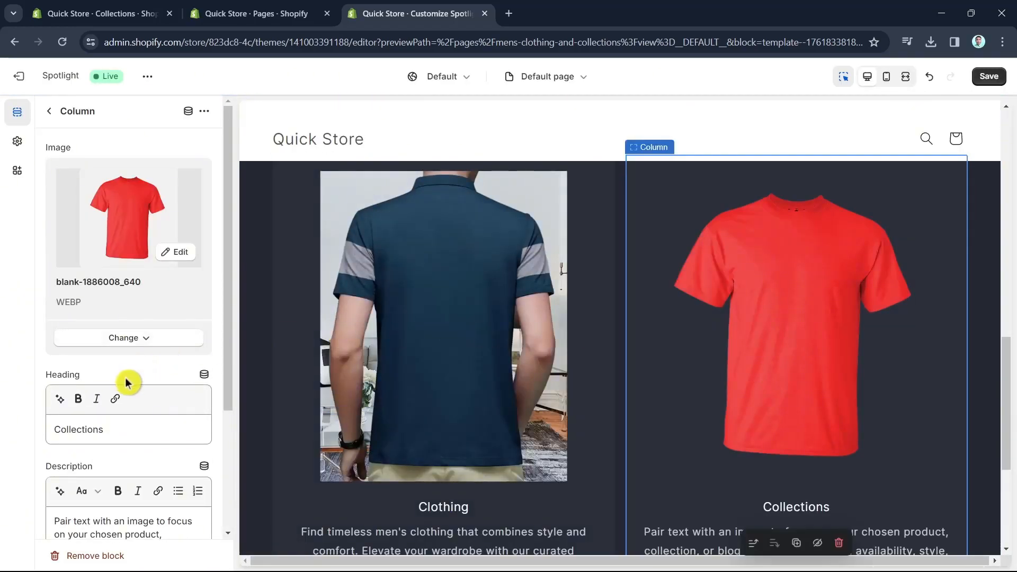
Replace the Collections column's description with generated text about "Men's t-shirt collections", using the suggestion beginning "Upgrade your wardrobe with our premium men's t-shirt collections.".
scroll(136, 439, down, 3)
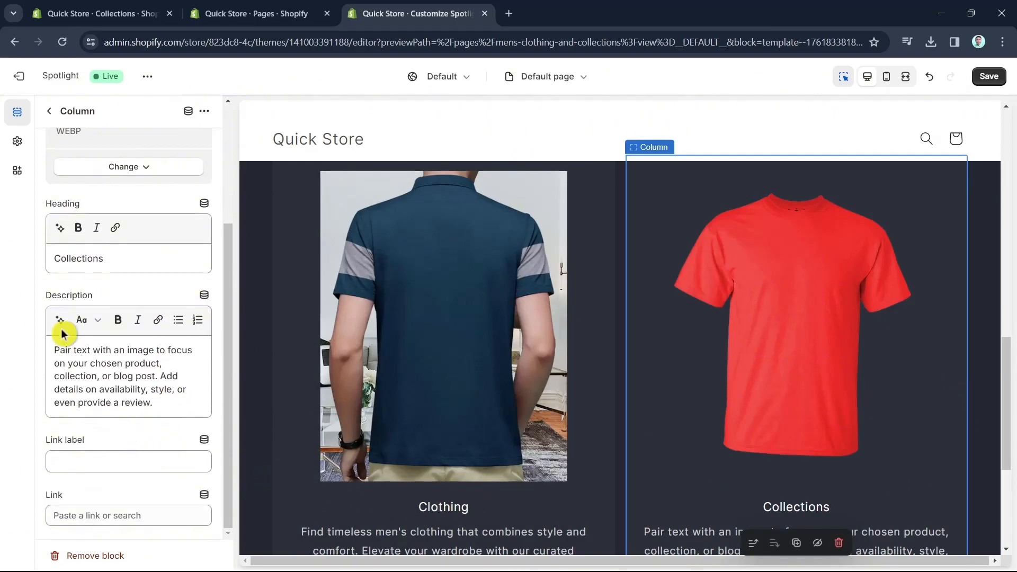
click(153, 396)
key(ctrl+a)
key(BackSpace)
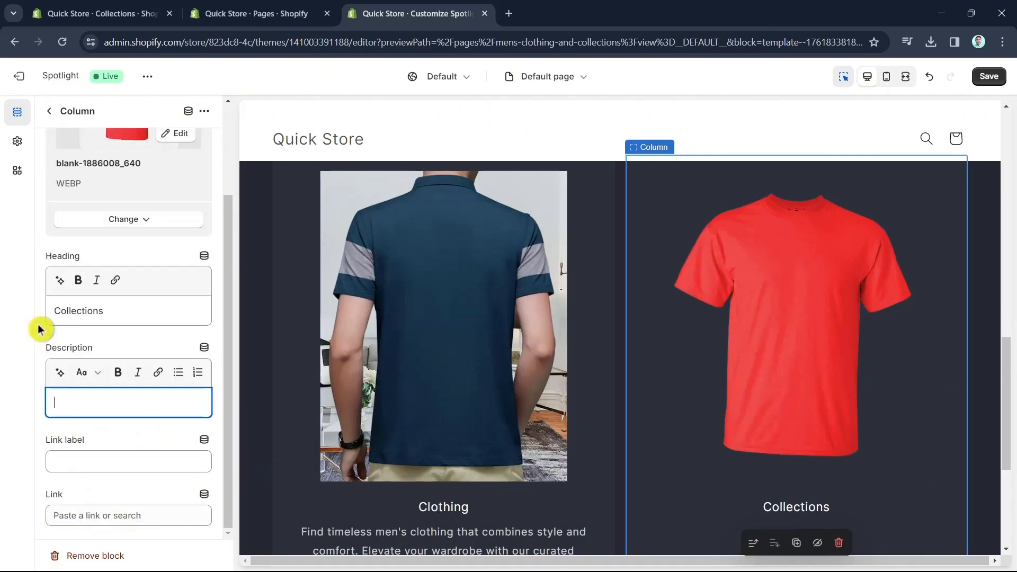
click(60, 372)
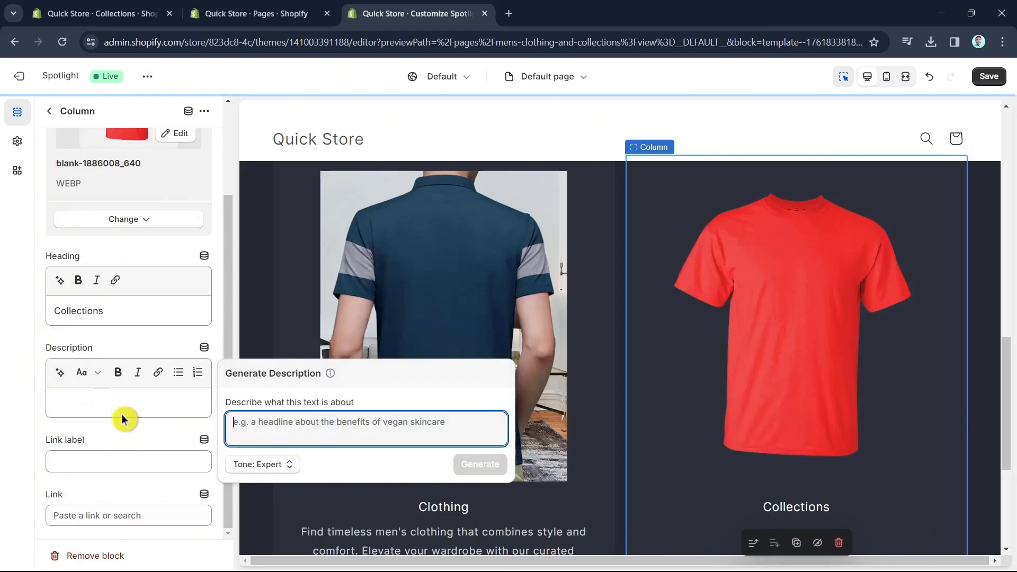
text(Men's t-shirt collections)
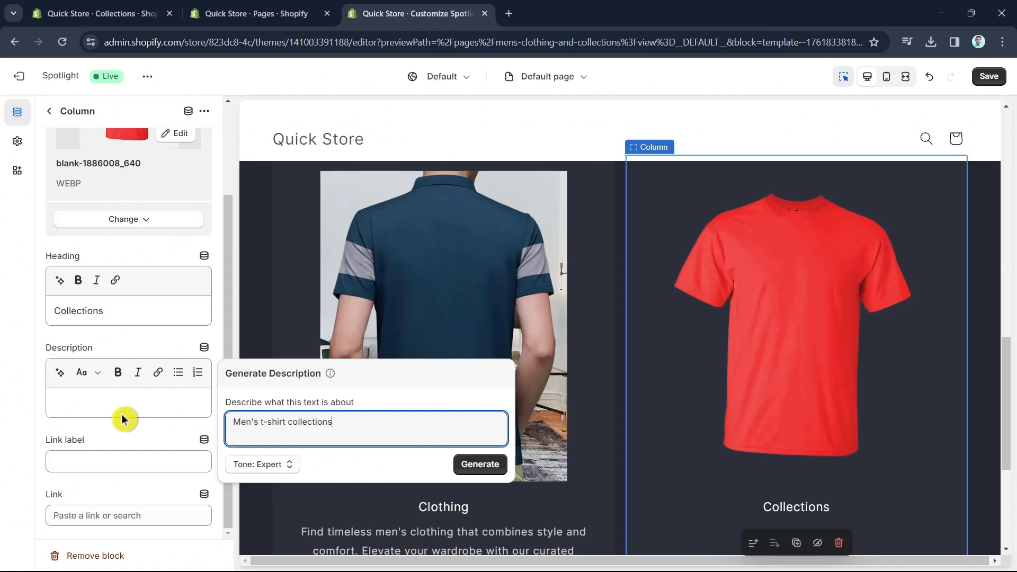
click(469, 464)
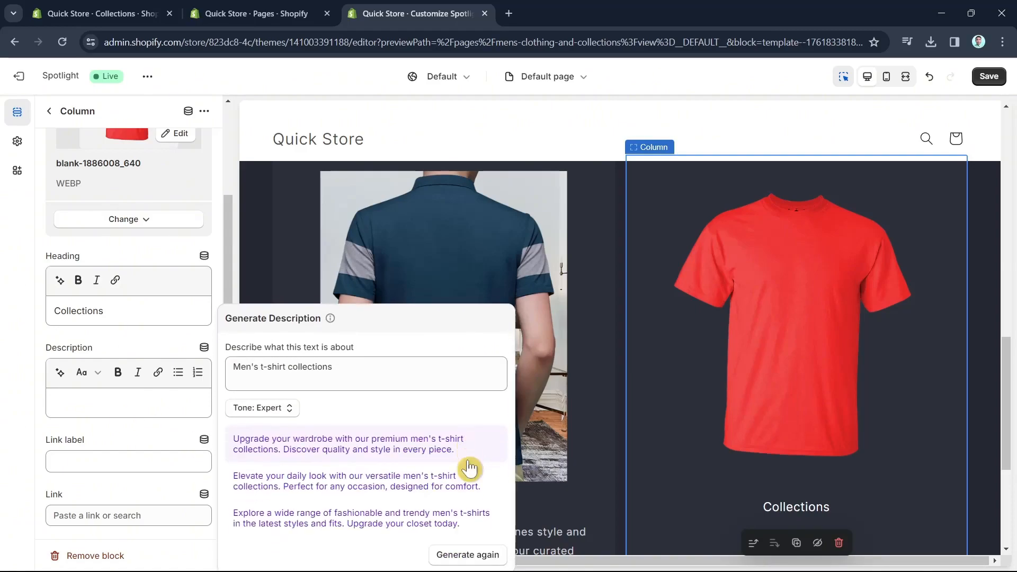
click(427, 431)
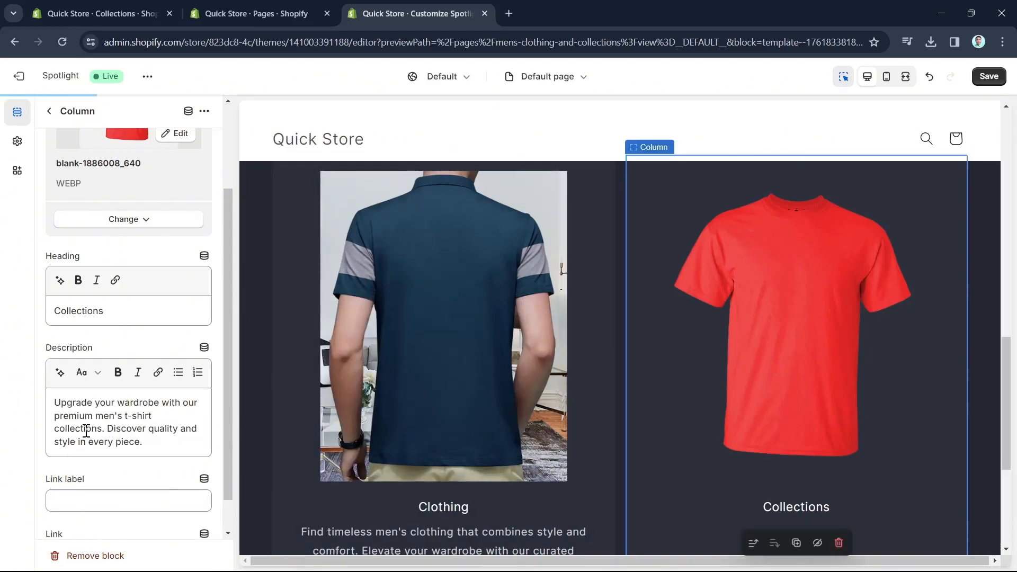
Insert a link to the Men's Collection page on the Collections column's heading text.
scroll(608, 454, down, 4)
click(864, 373)
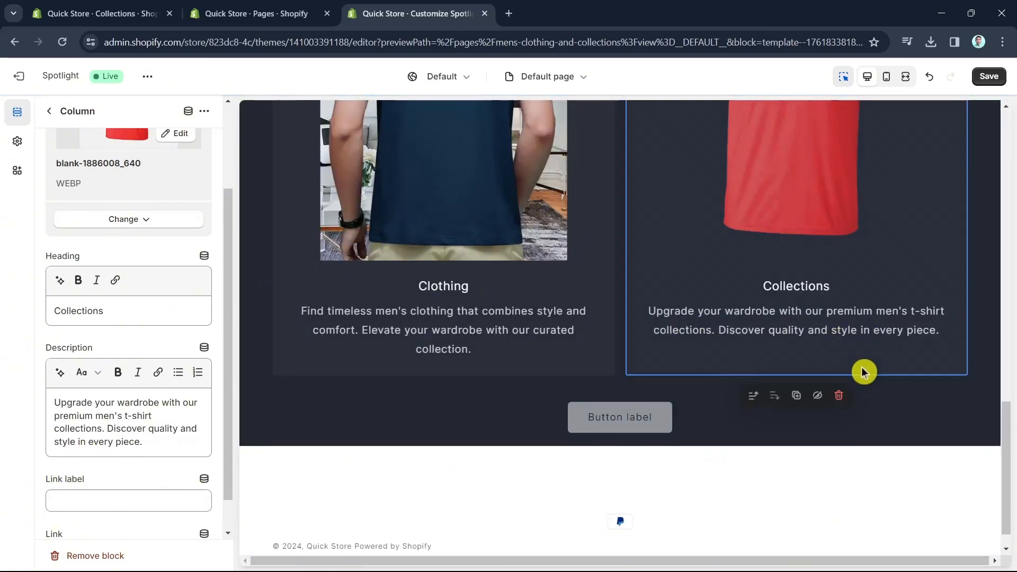
scroll(177, 373, down, 1)
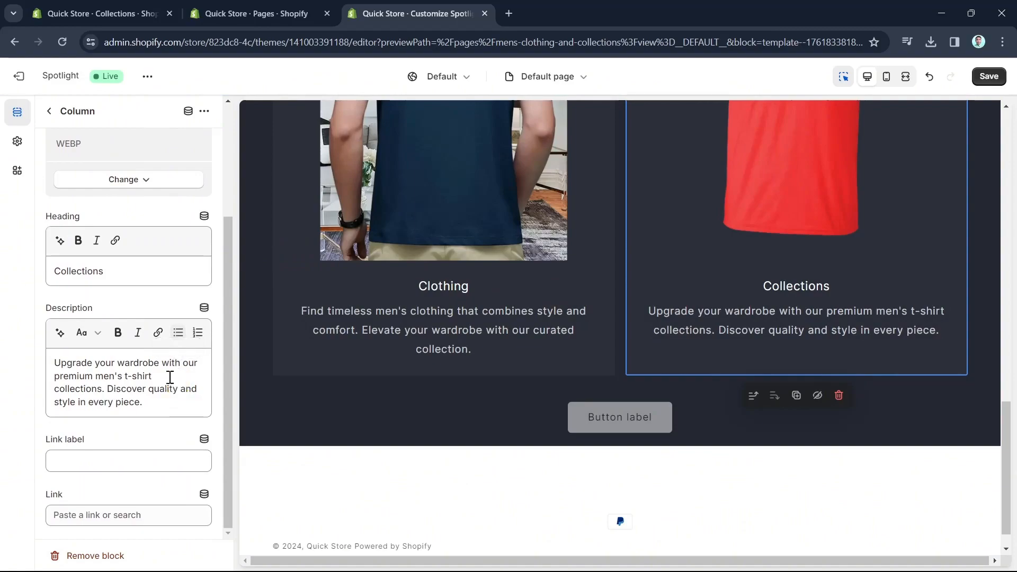
click(82, 273)
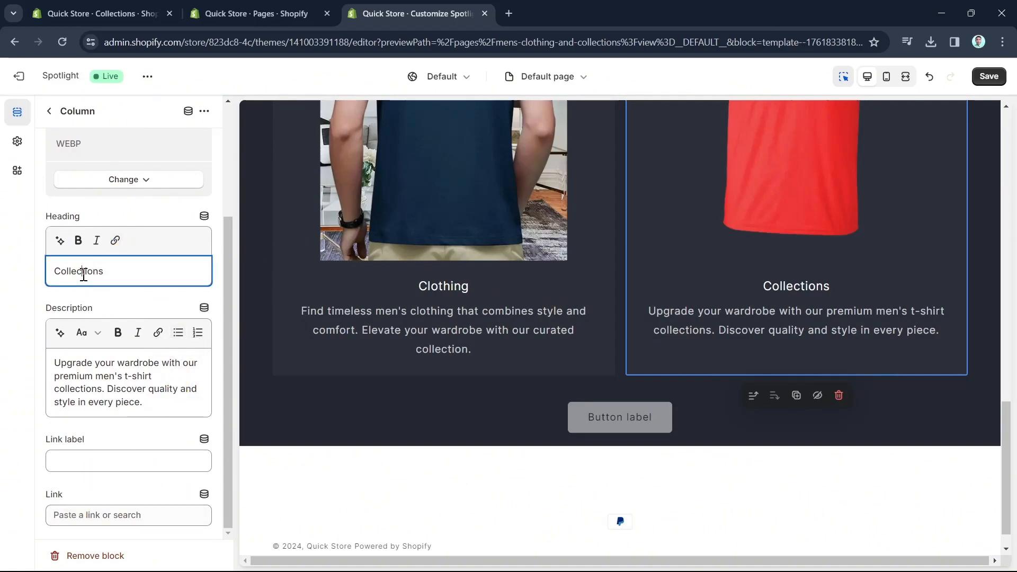
double_click(81, 271)
click(114, 241)
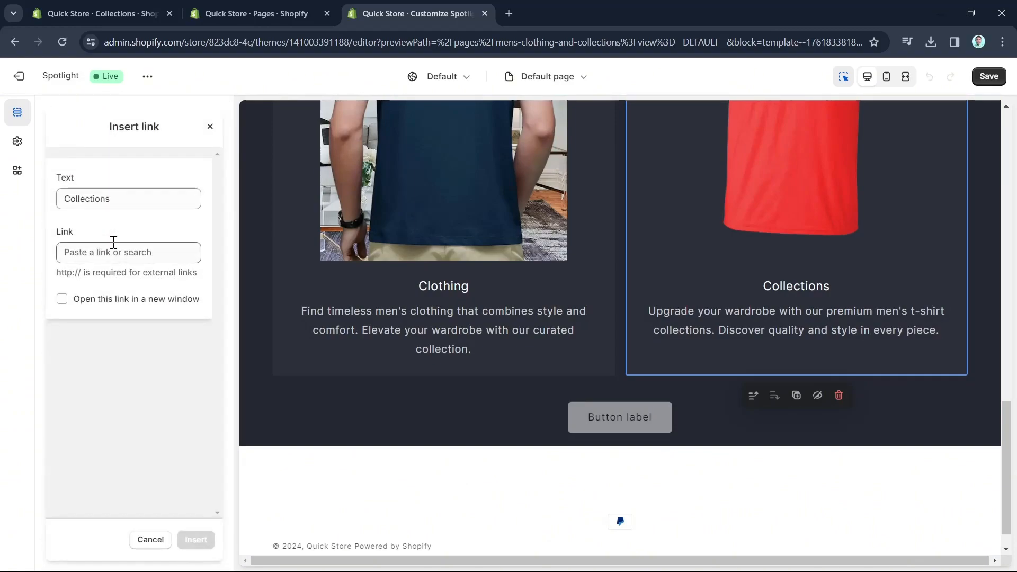
click(111, 249)
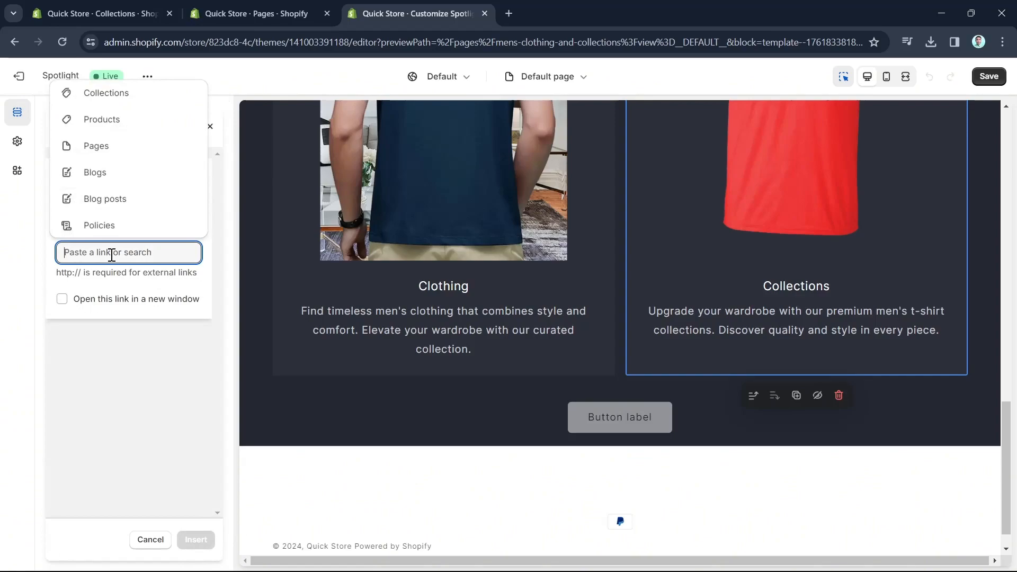
click(122, 154)
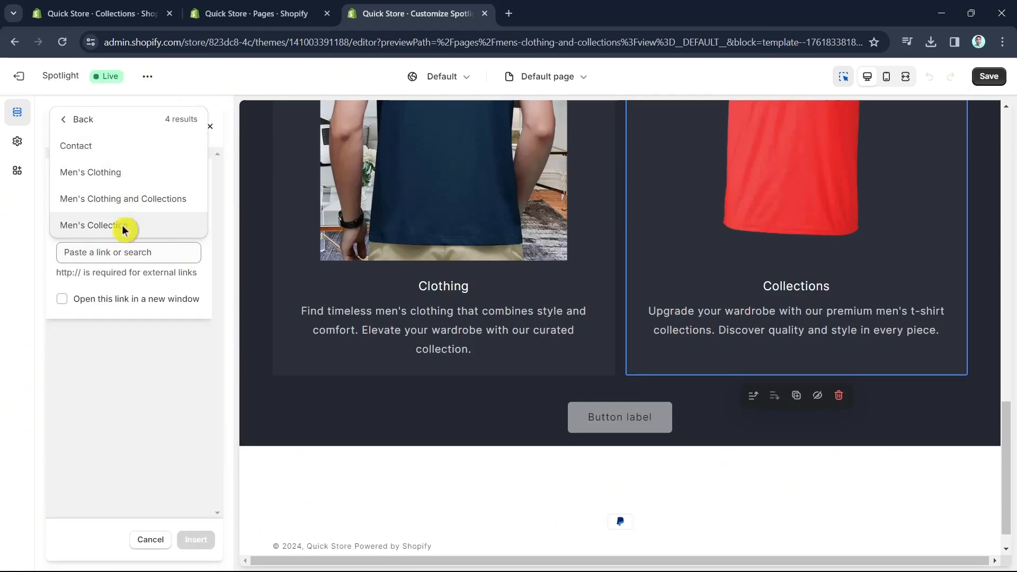
click(129, 226)
click(196, 542)
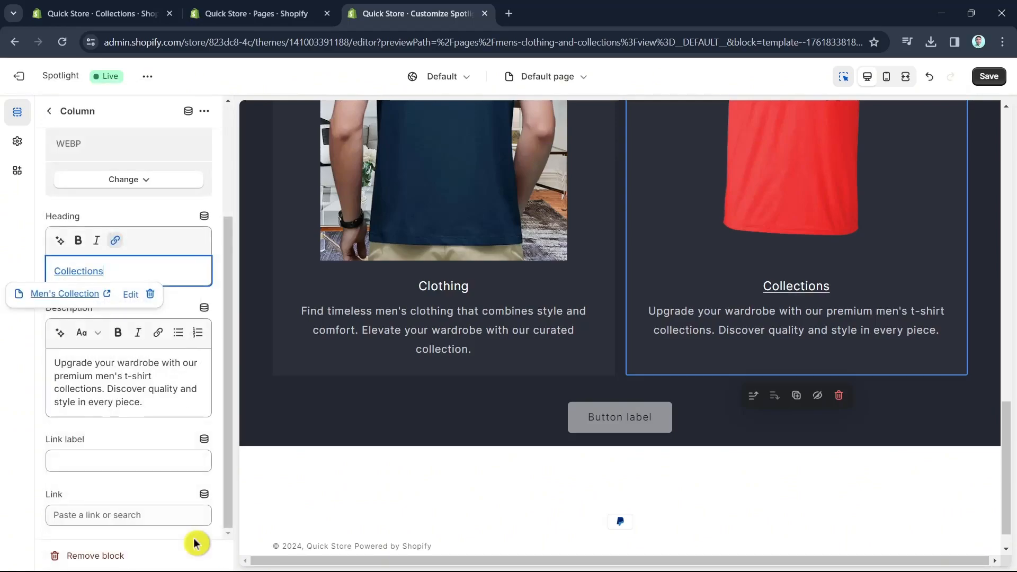
Set the Collections column's own link to the Men's Collection page.
click(94, 514)
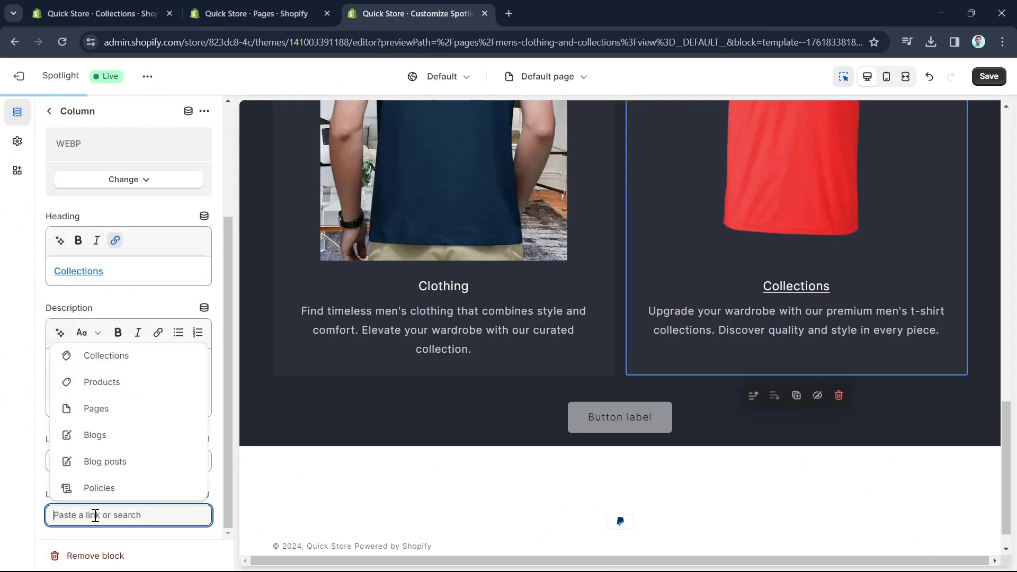
click(112, 411)
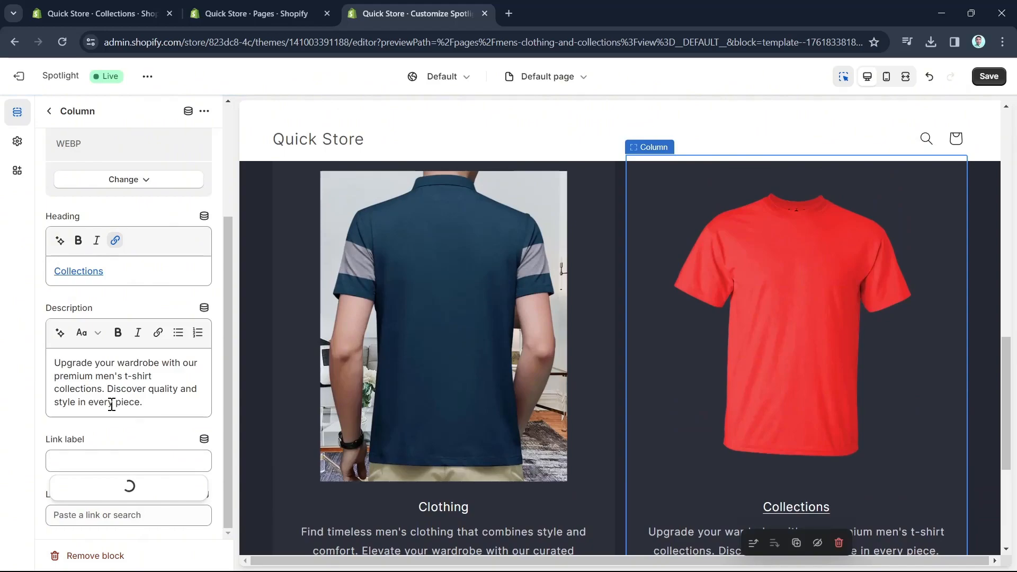
click(135, 487)
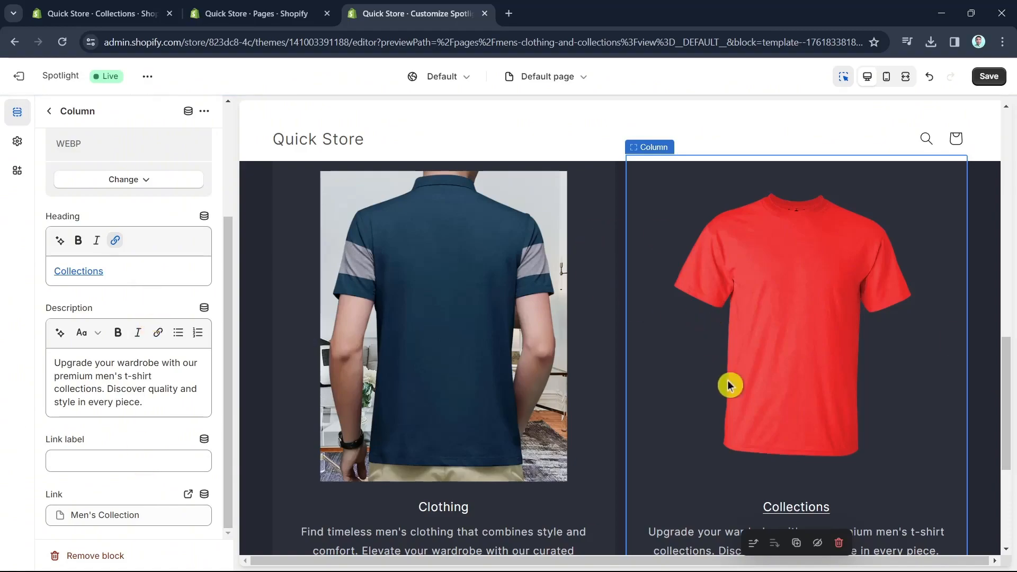
Change the Multicolumn section's button label to "Shop Now".
scroll(710, 370, down, 4)
scroll(829, 341, up, 4)
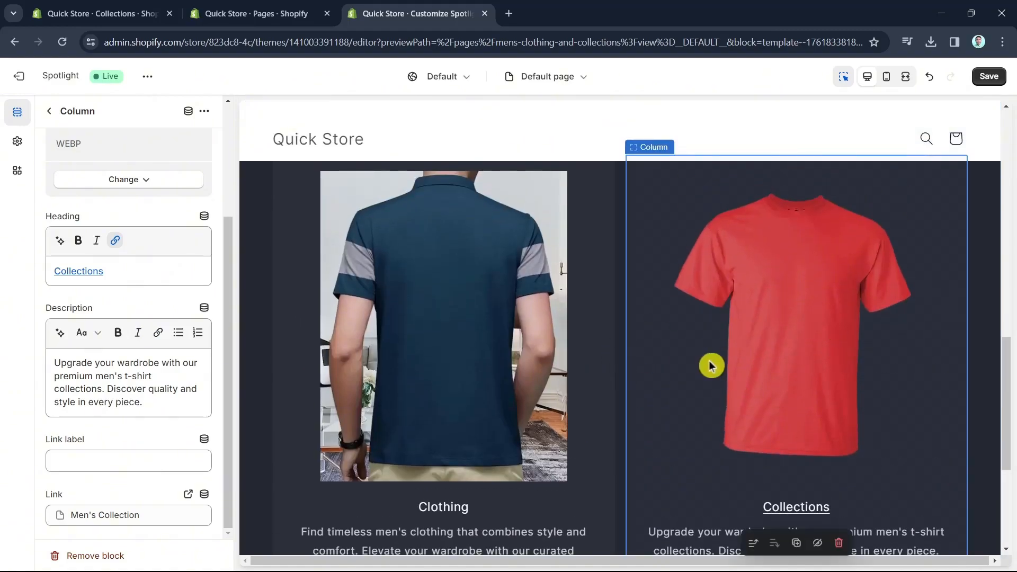
scroll(709, 360, down, 4)
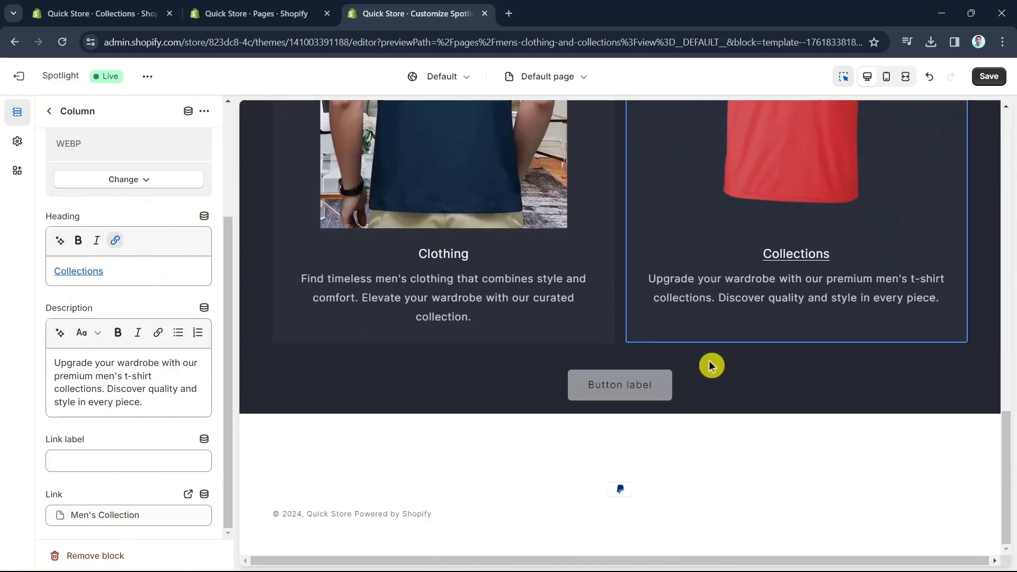
click(638, 385)
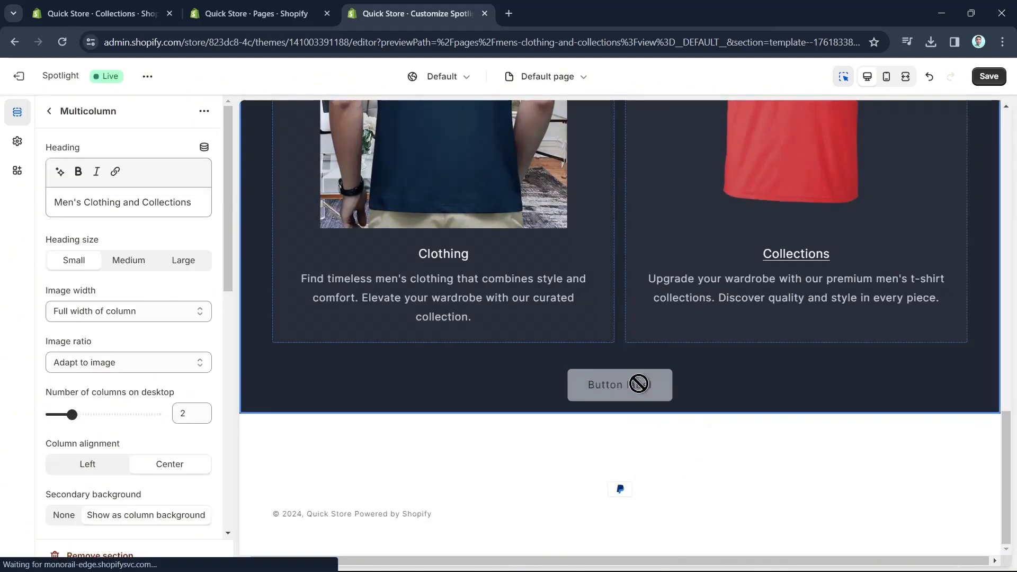
scroll(159, 393, down, 4)
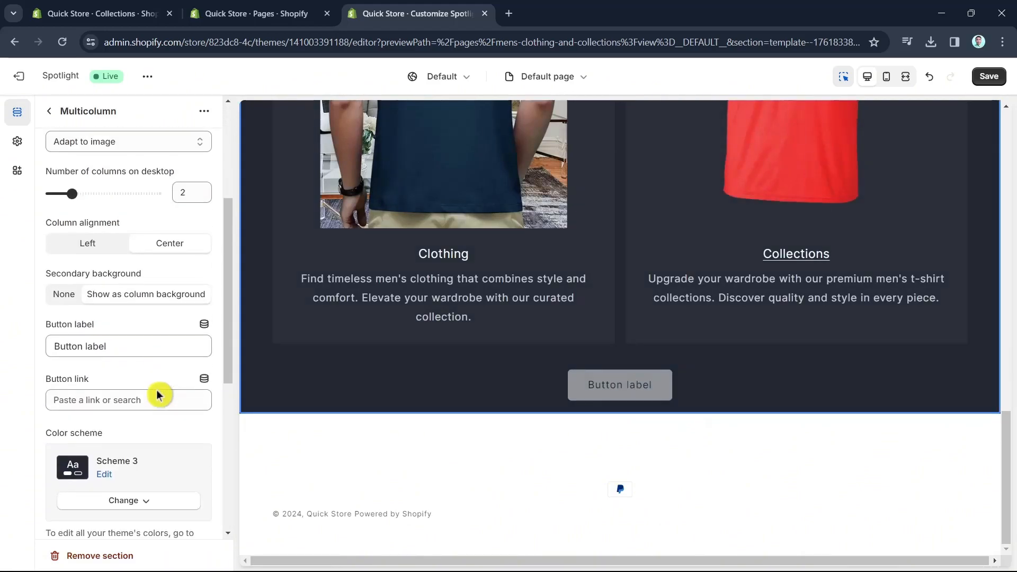
drag(136, 345, 43, 339)
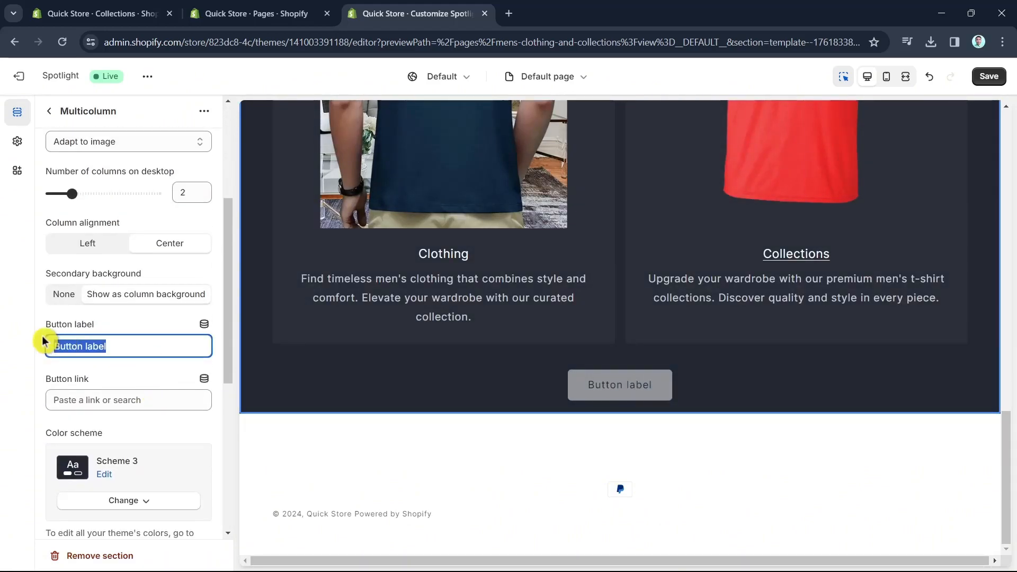
text(Shop Now)
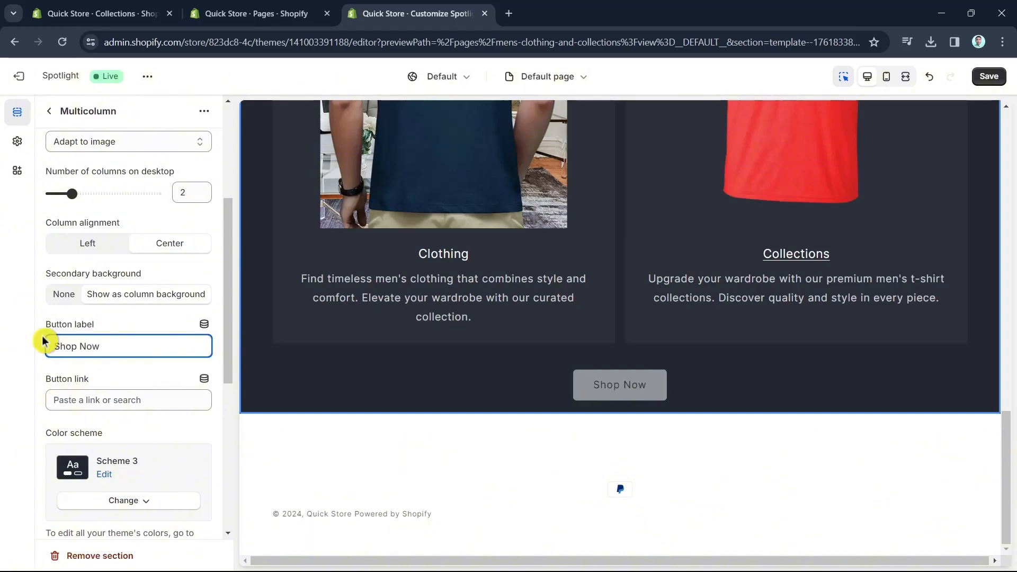
click(94, 401)
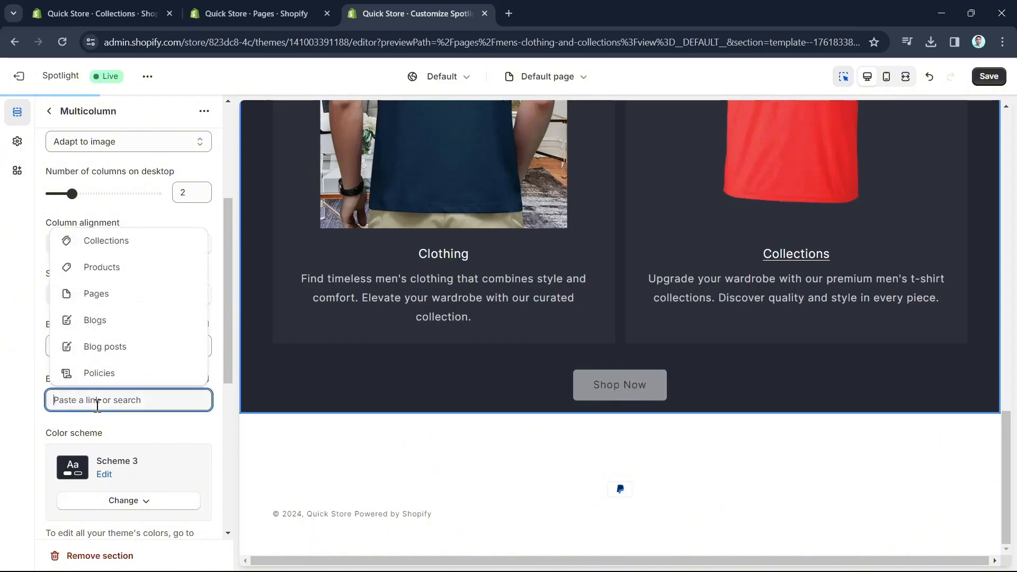
click(104, 293)
click(101, 399)
click(179, 440)
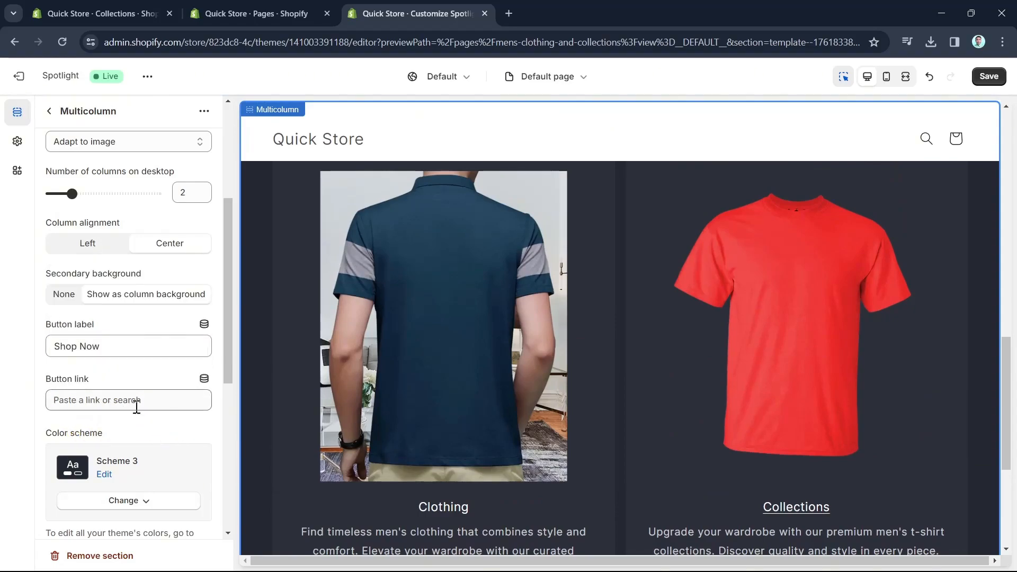
scroll(804, 449, down, 5)
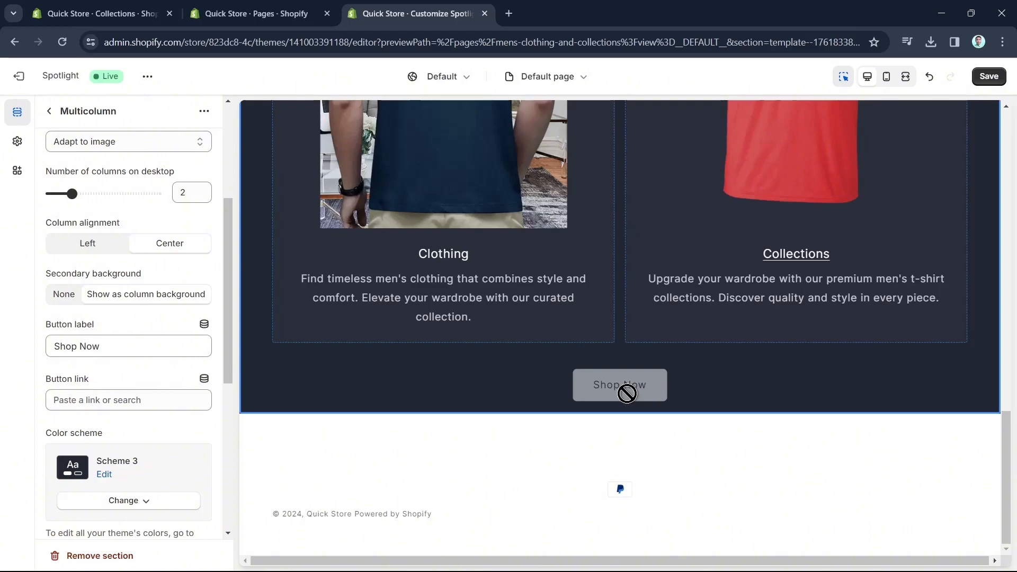
scroll(980, 273, up, 5)
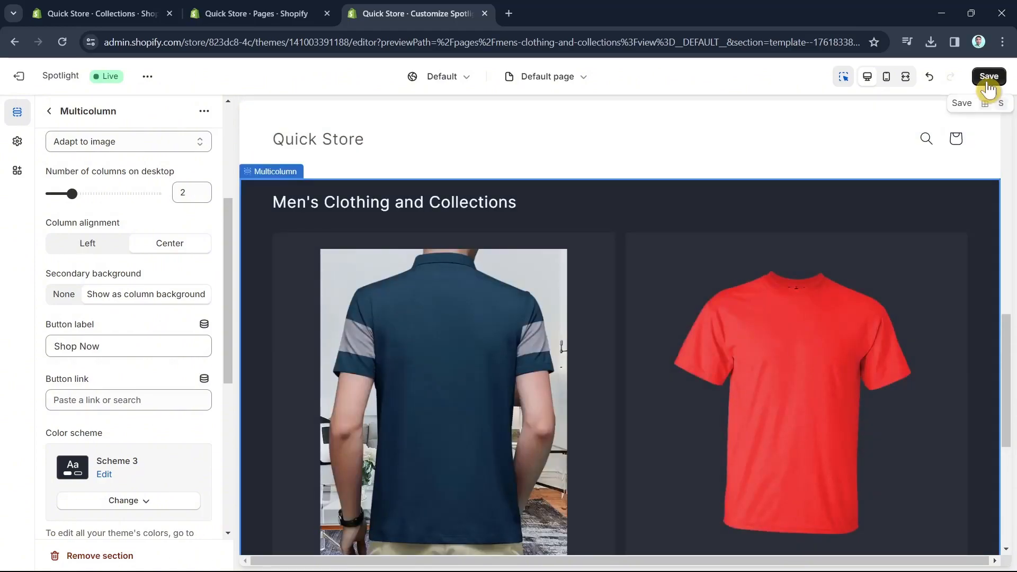
Save the theme changes and preview the default page template with the Men's Clothing and Collections page.
click(988, 78)
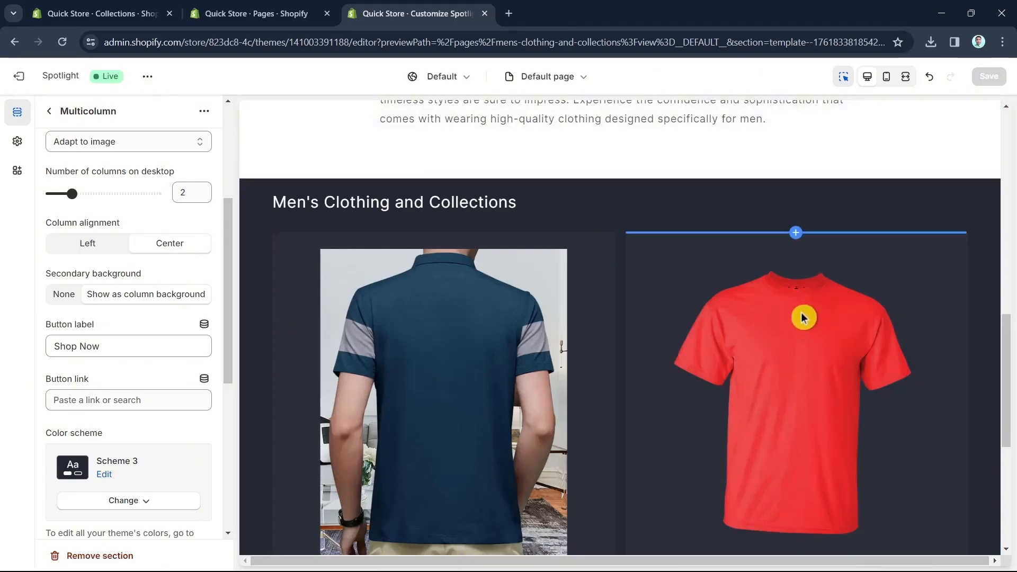
click(555, 81)
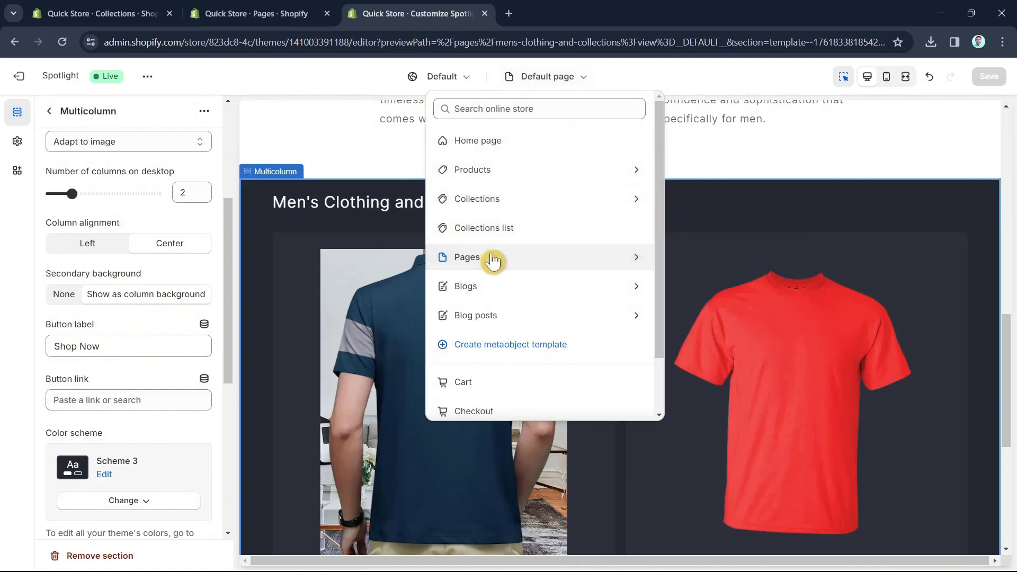
click(492, 260)
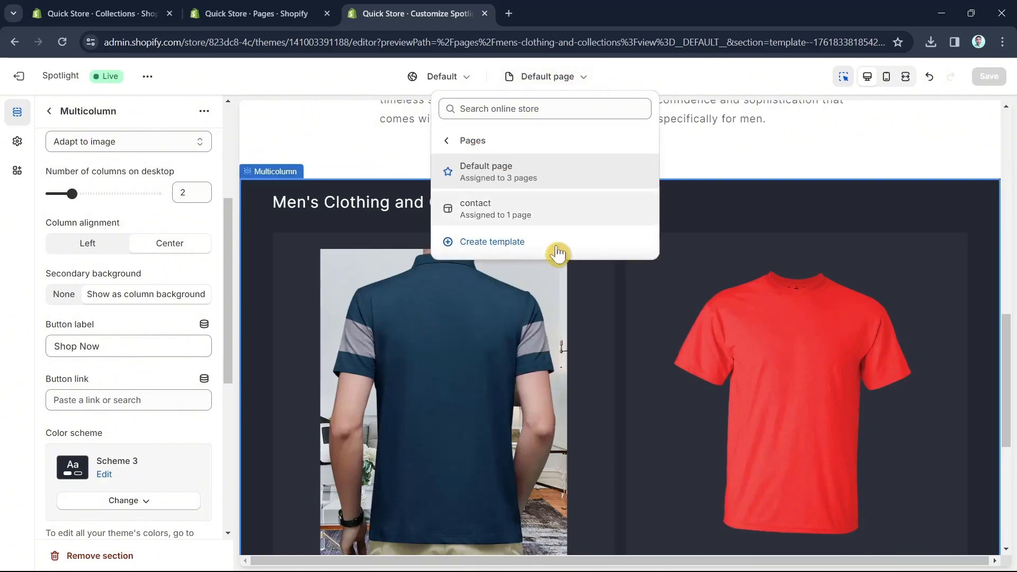
click(519, 175)
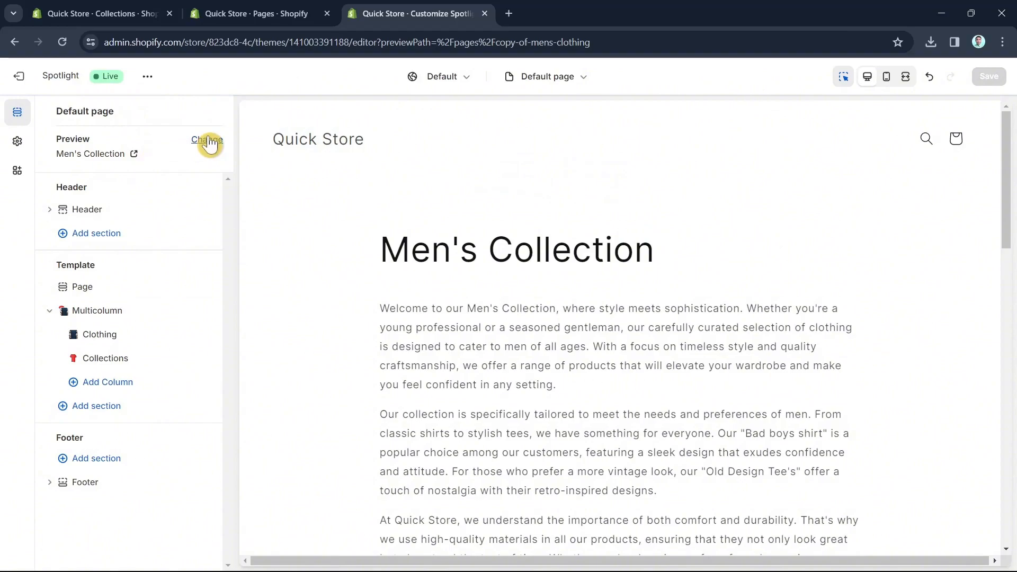
click(207, 141)
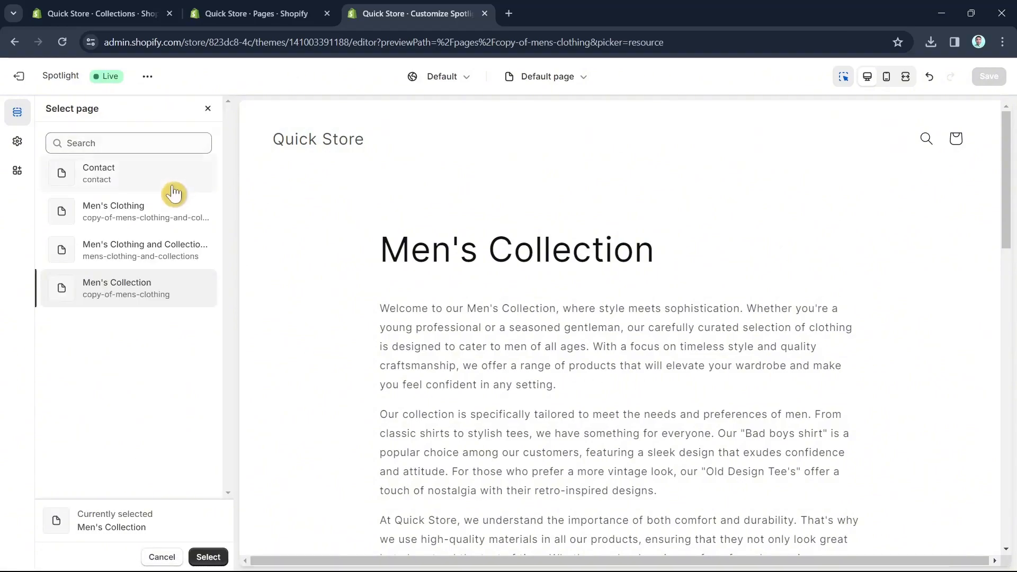
click(159, 252)
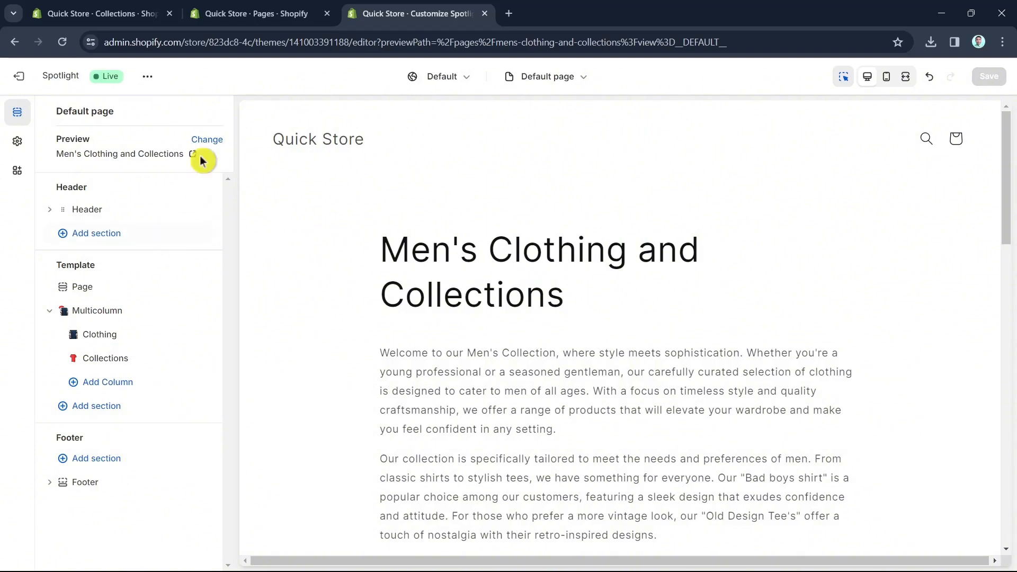
Open the Main menu for editing in the online store's navigation settings.
click(241, 13)
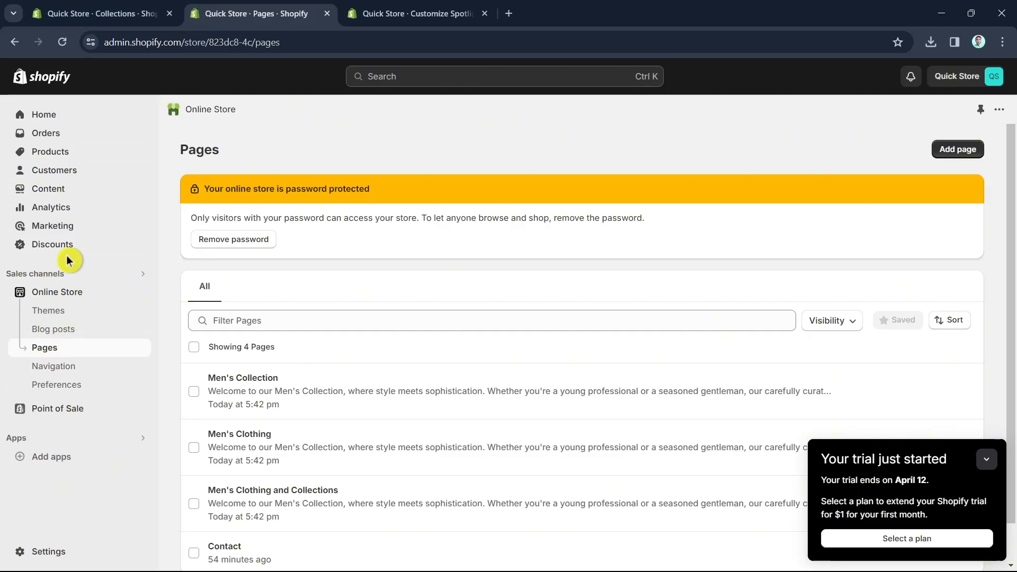
click(65, 298)
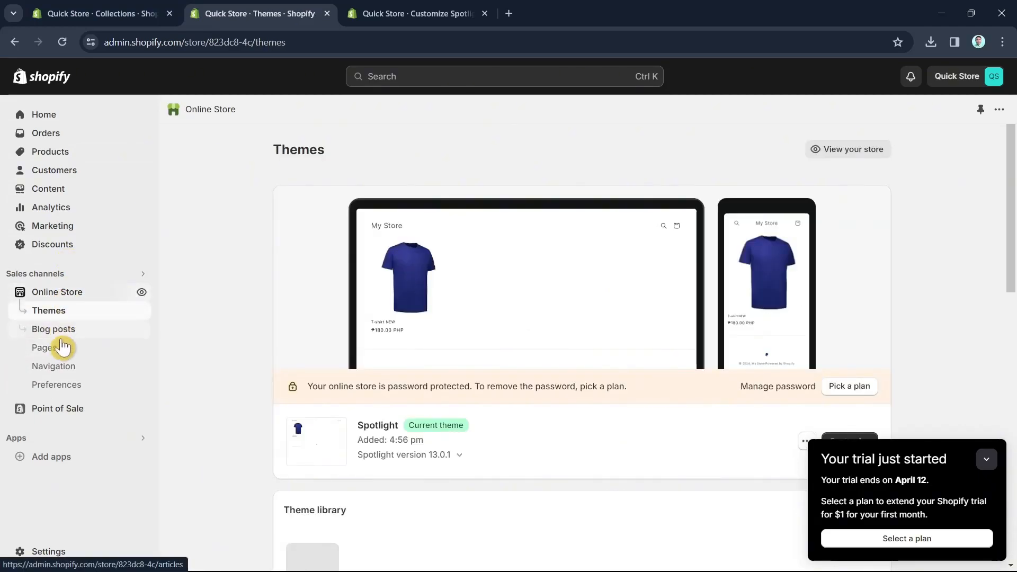
click(61, 372)
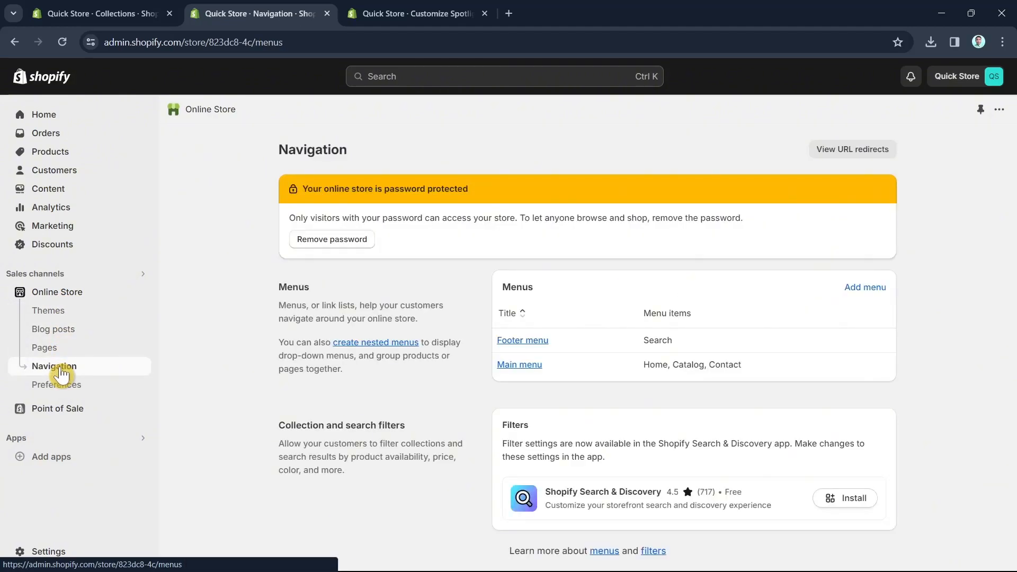
click(999, 110)
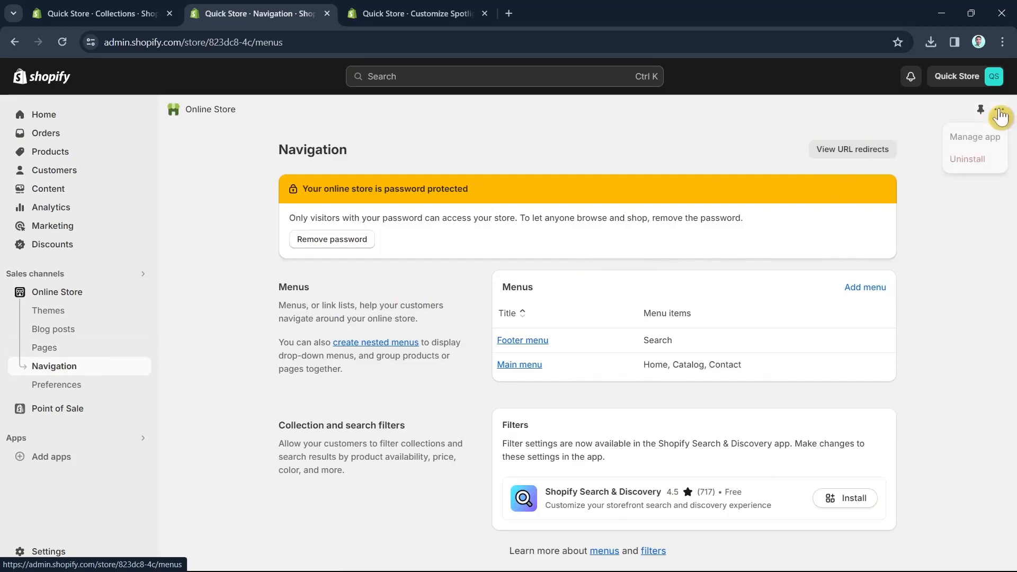
click(518, 365)
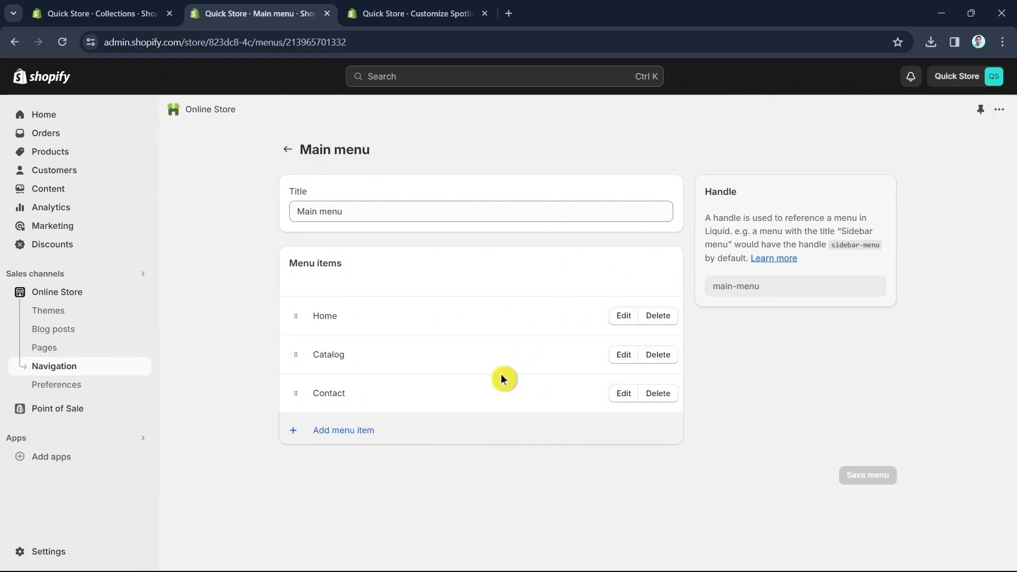
Add a menu item named "Men's Clothing and Collections" to the Main menu, linked to the Men's Clothing and Collections page.
click(340, 435)
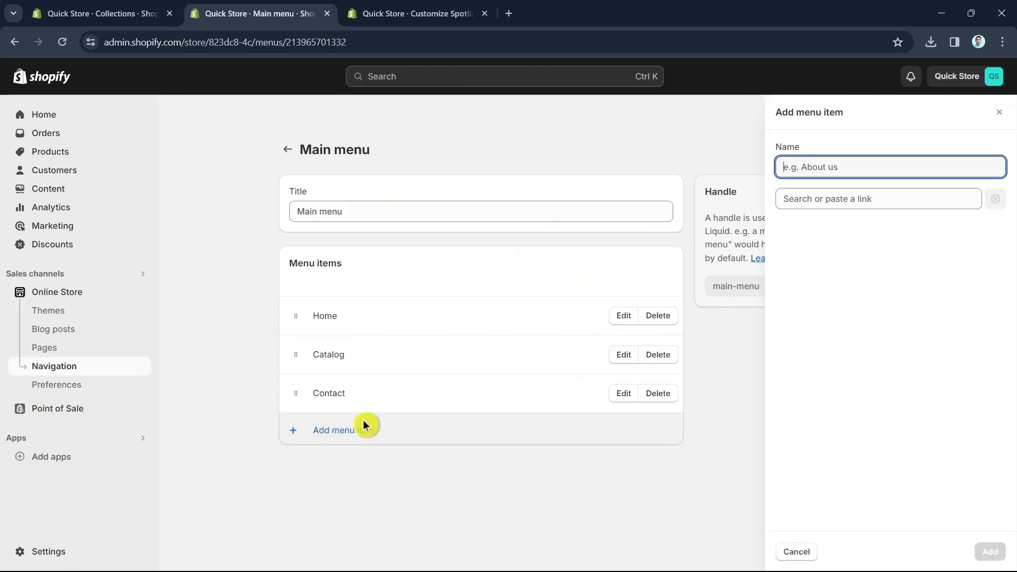
text(men's)
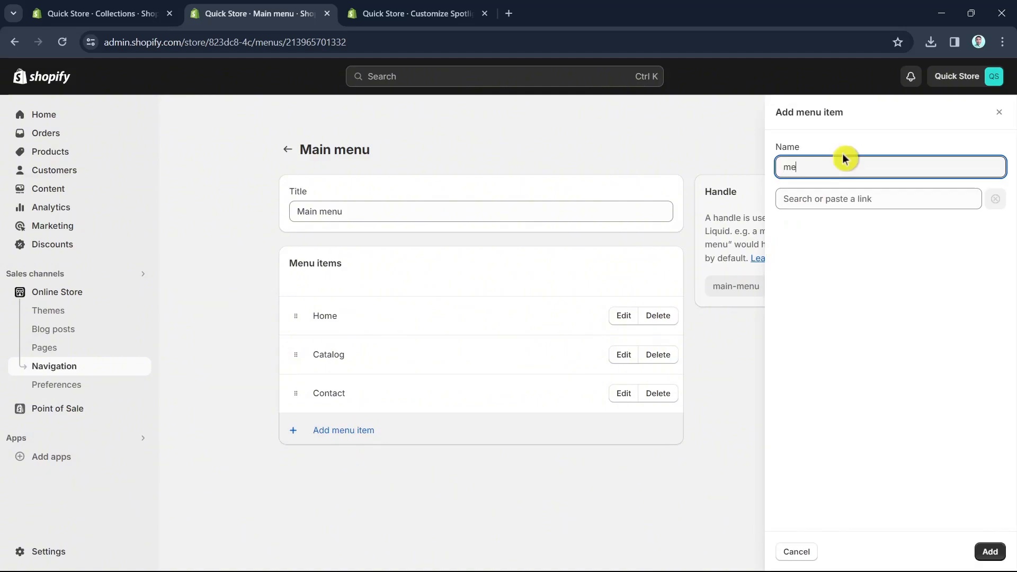
key(BackSpace)
key(BackSpace)
key(BackSpace)
key(BackSpace)
key(BackSpace)
key(BackSpace)
text(Men's Clothing and Collections)
click(848, 200)
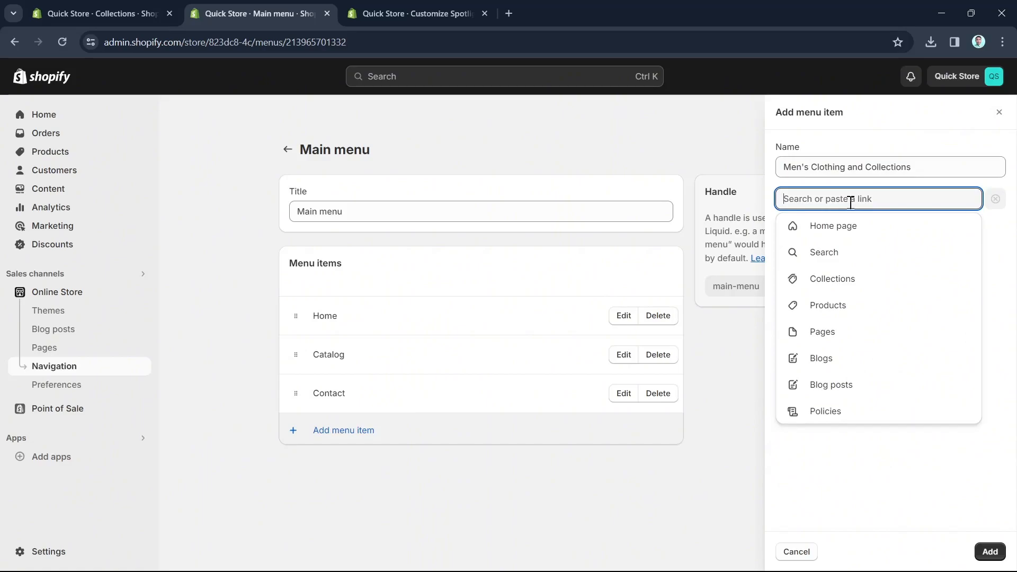
click(869, 334)
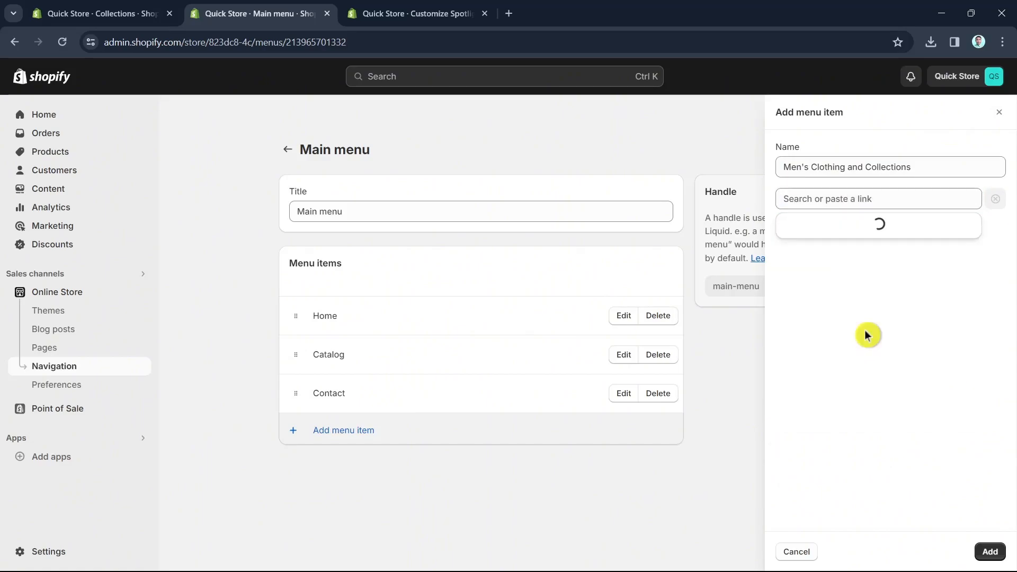
click(872, 309)
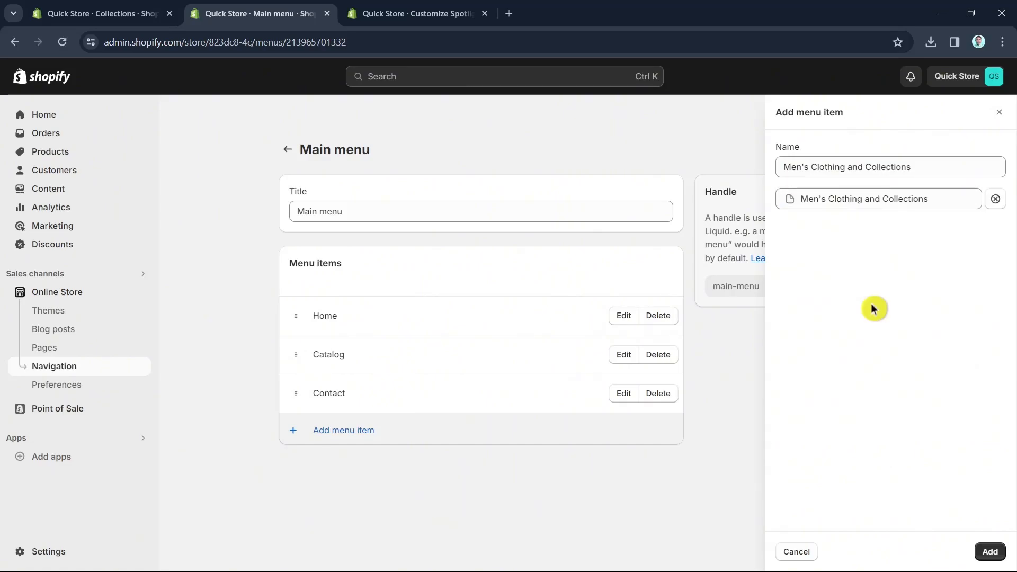
click(988, 552)
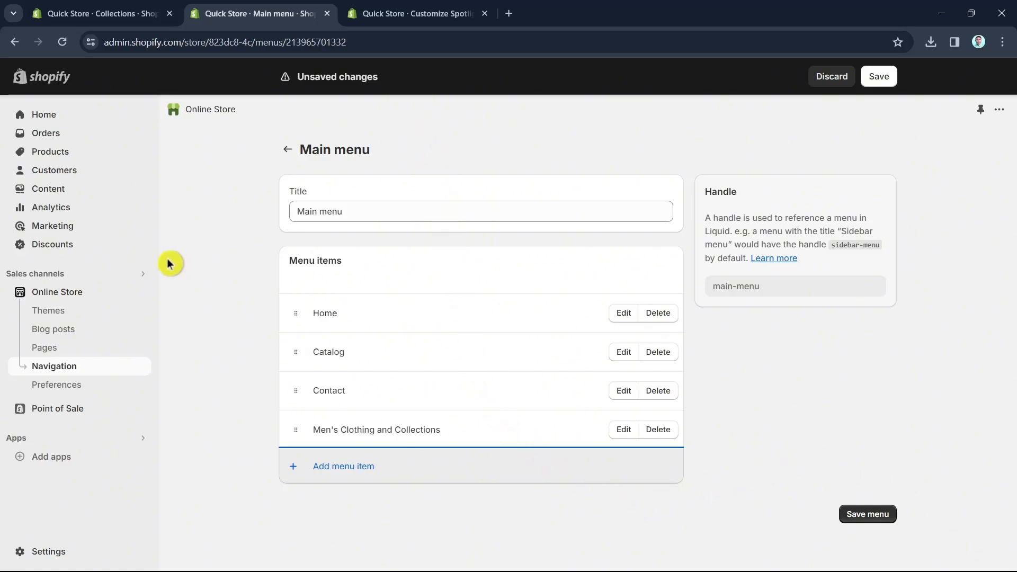
Return to the theme editor, closing the Main menu page, and open the Clothing column's settings.
click(370, 16)
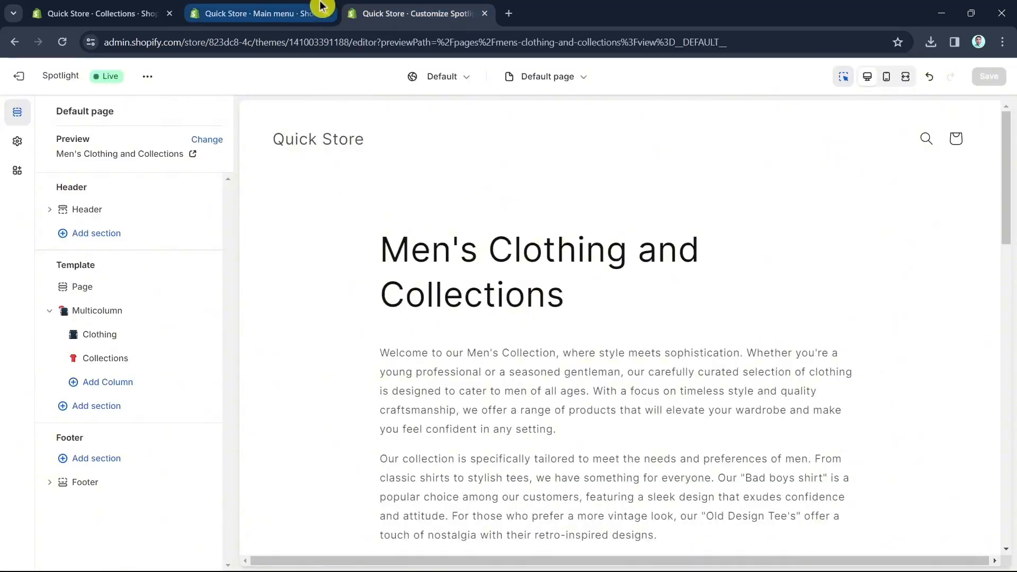
middle_click(266, 11)
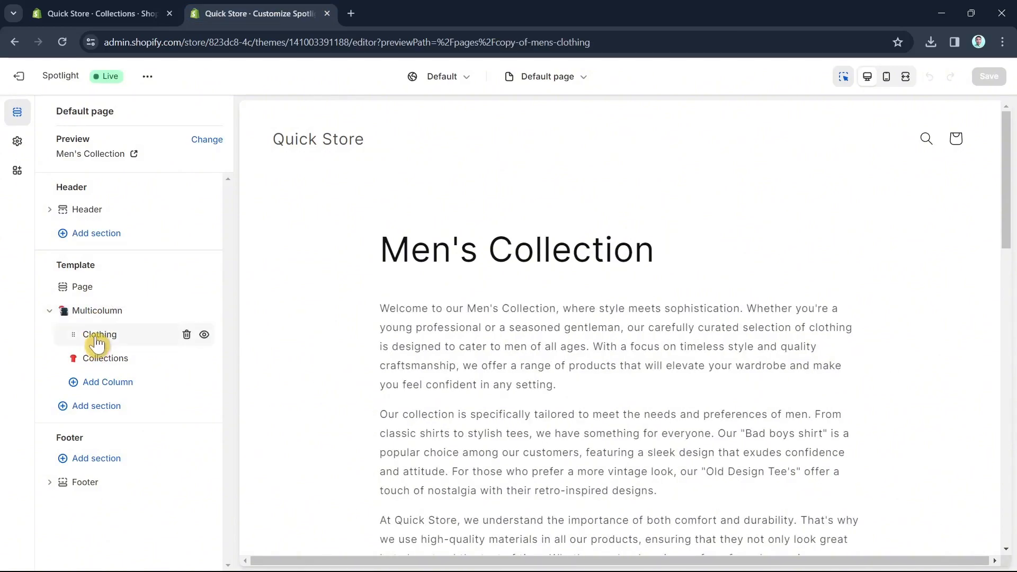
click(97, 341)
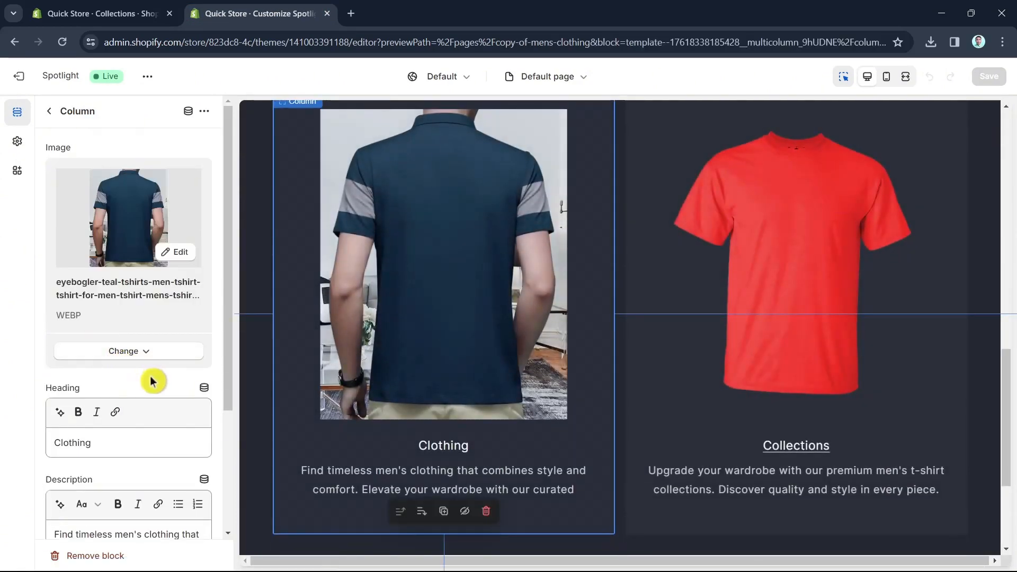
scroll(151, 380, down, 2)
Try to insert a link to the Men's Clothing page in the Clothing column's heading without selecting its text.
click(113, 306)
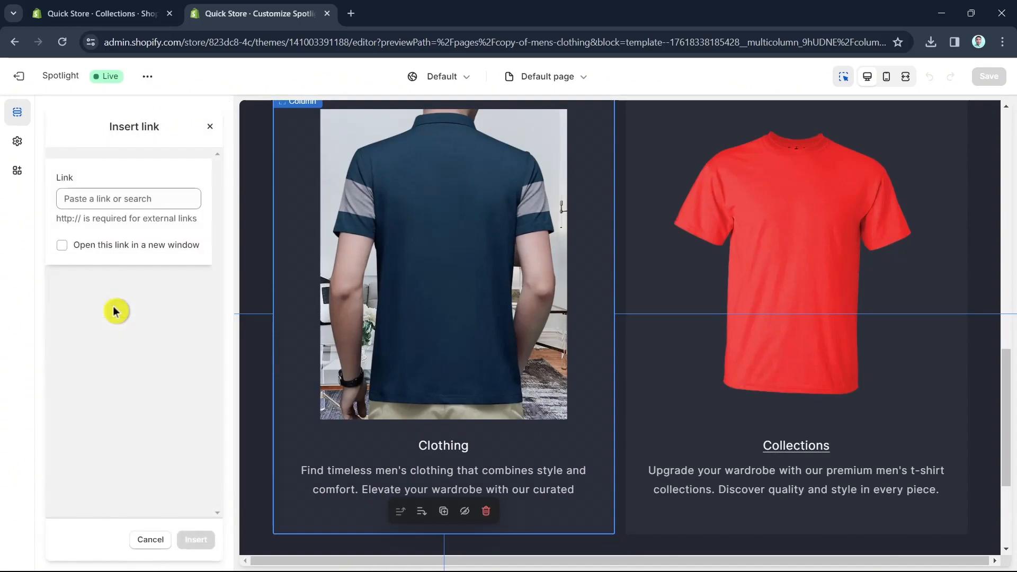
click(125, 204)
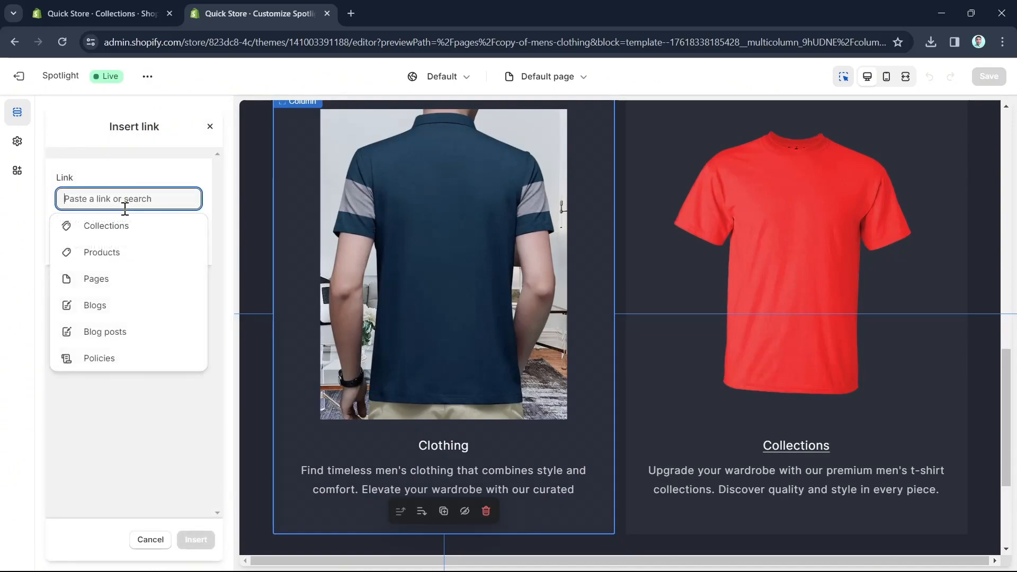
click(111, 281)
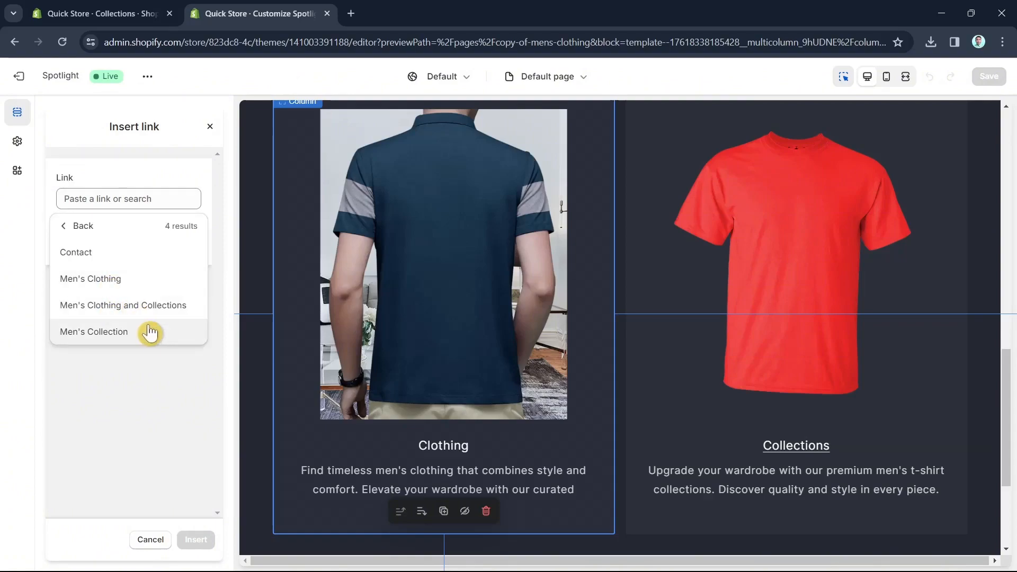
click(149, 290)
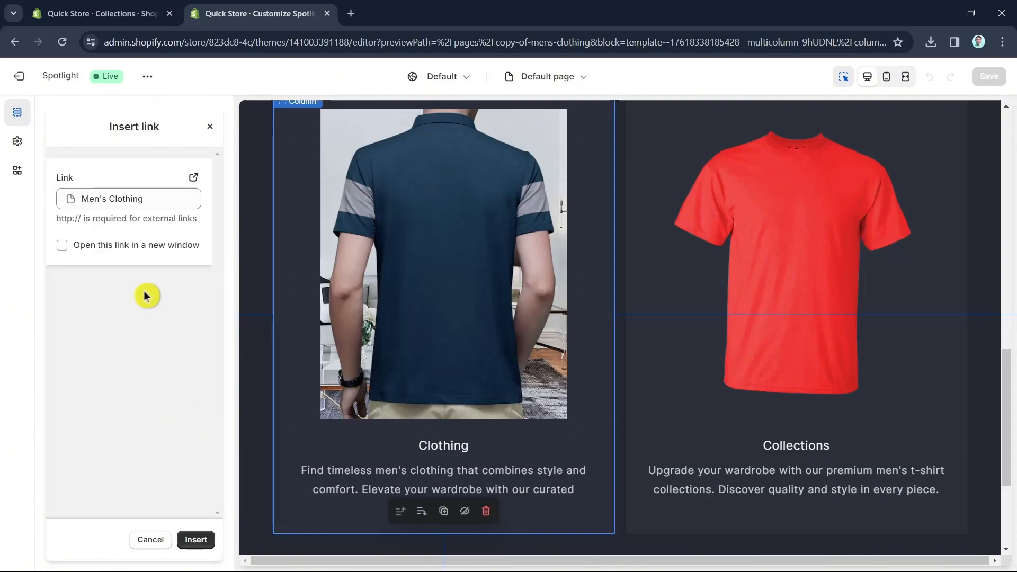
click(196, 539)
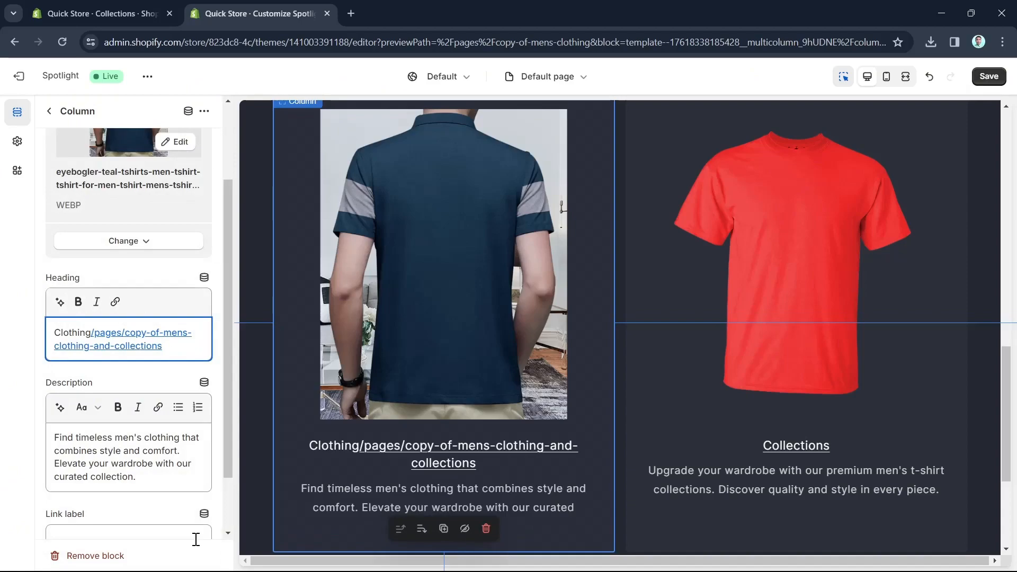
Delete the inserted page-path link text that follows the word "Clothing" in the column heading.
click(172, 348)
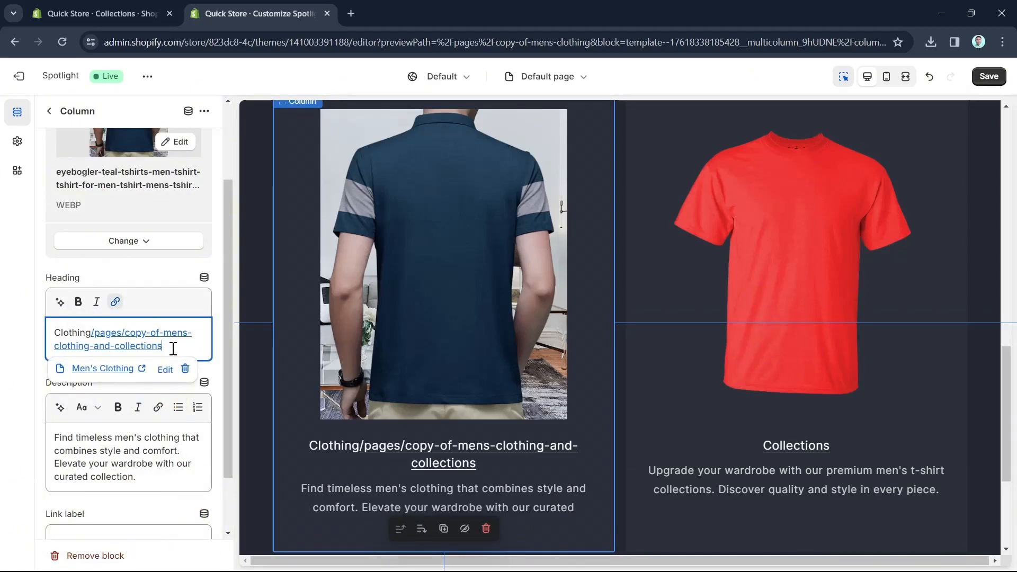
drag(173, 349, 92, 325)
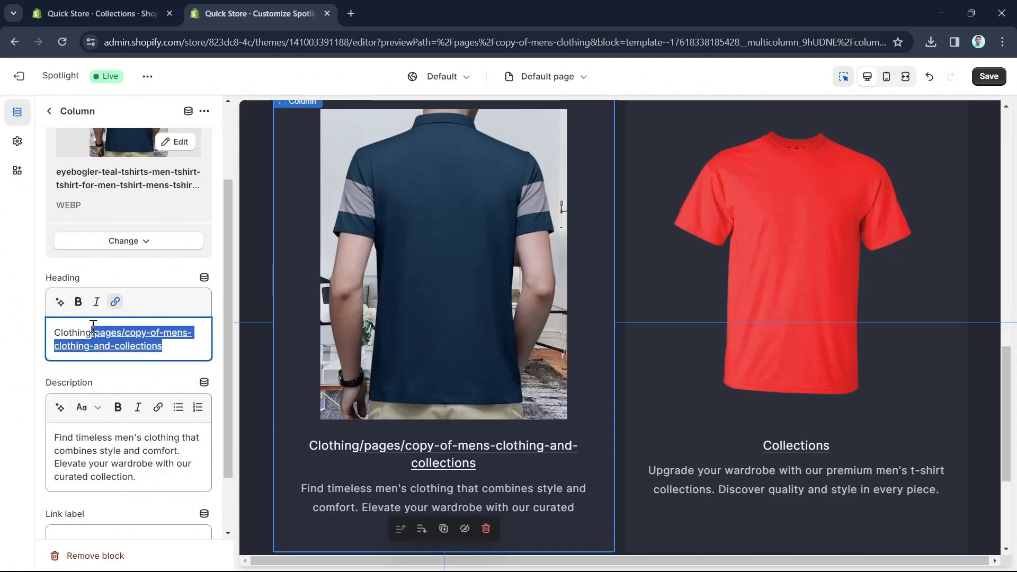
key(BackSpace)
Insert a link to the Men's Clothing page on the Clothing column's heading text.
scroll(130, 371, down, 1)
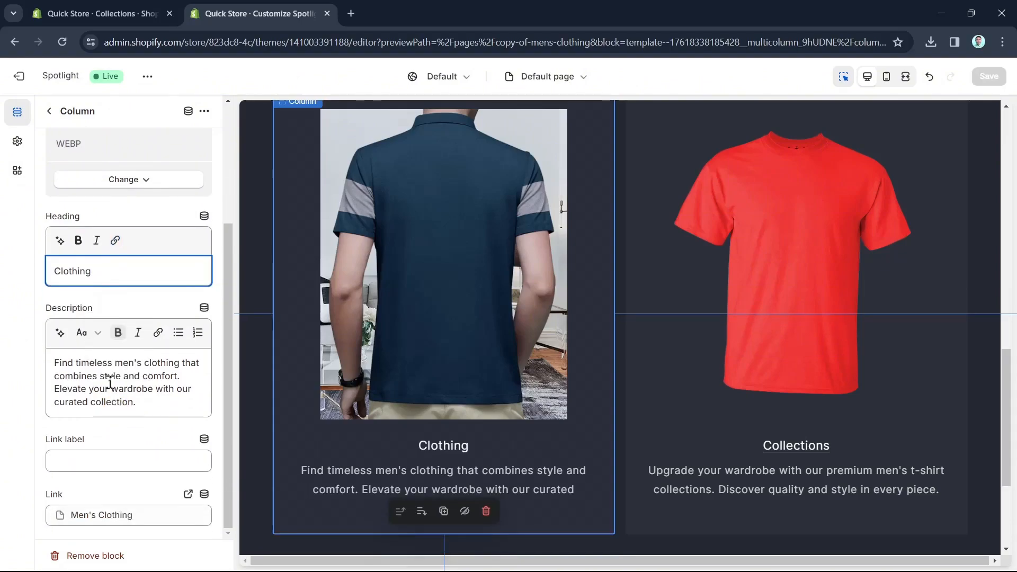
double_click(79, 268)
click(114, 241)
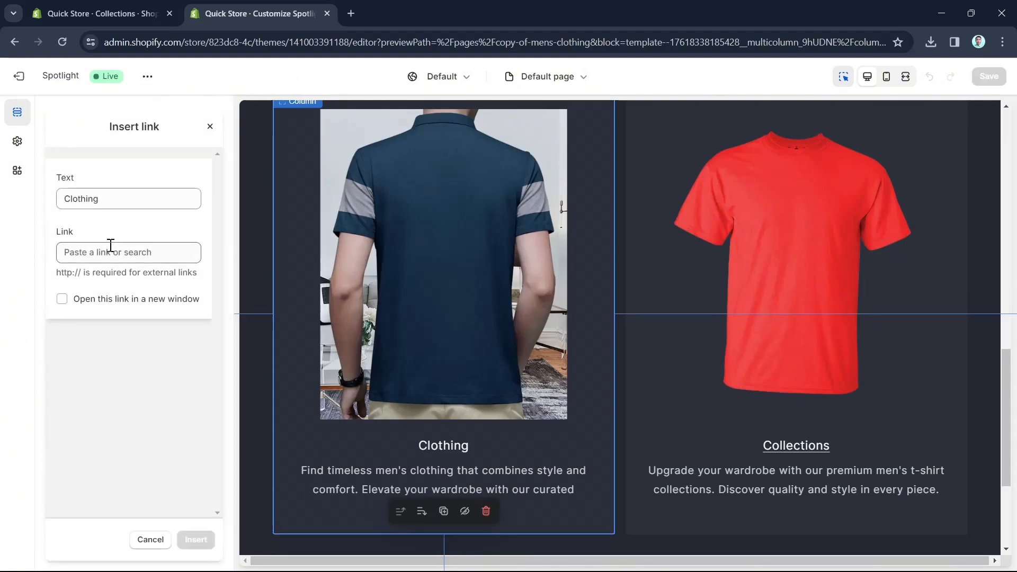
click(111, 262)
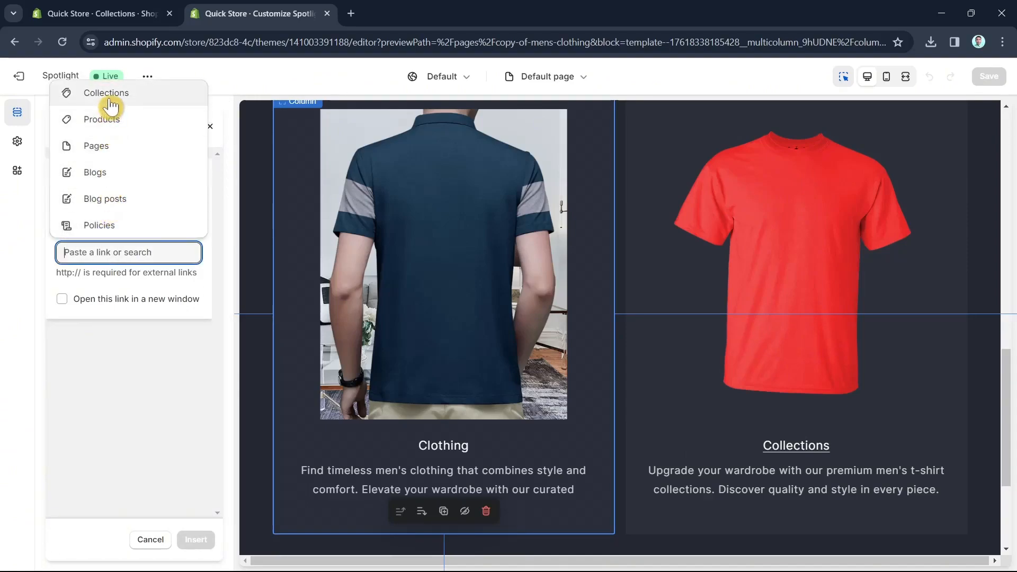
click(111, 146)
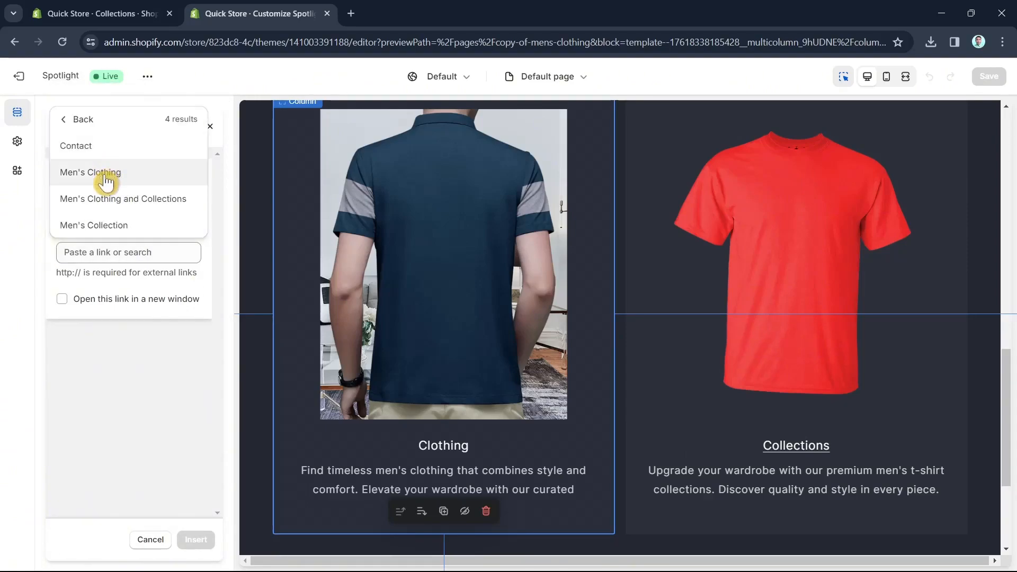
click(115, 180)
click(194, 539)
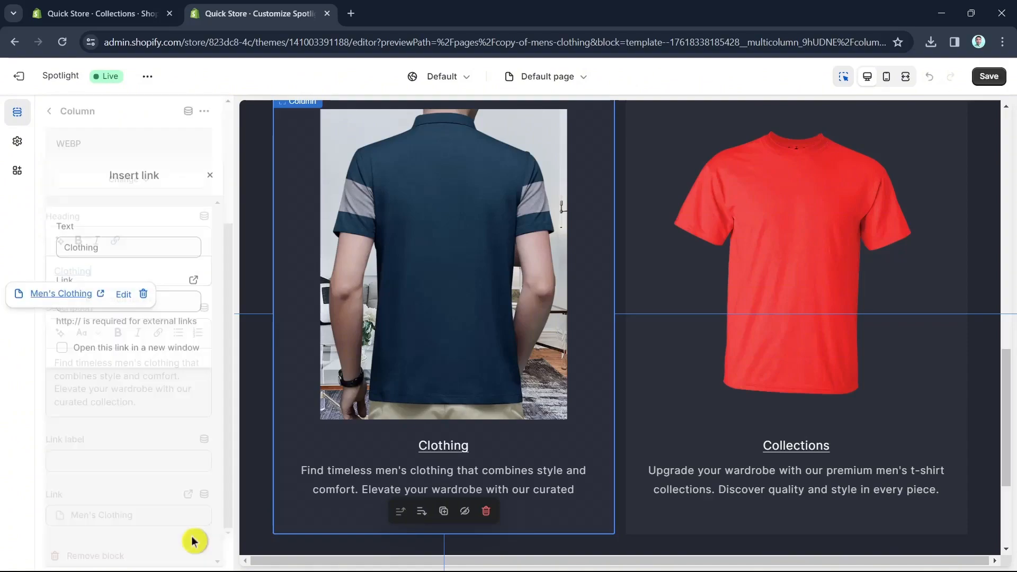
Set the Clothing column's own link to the Men's Clothing page.
click(121, 514)
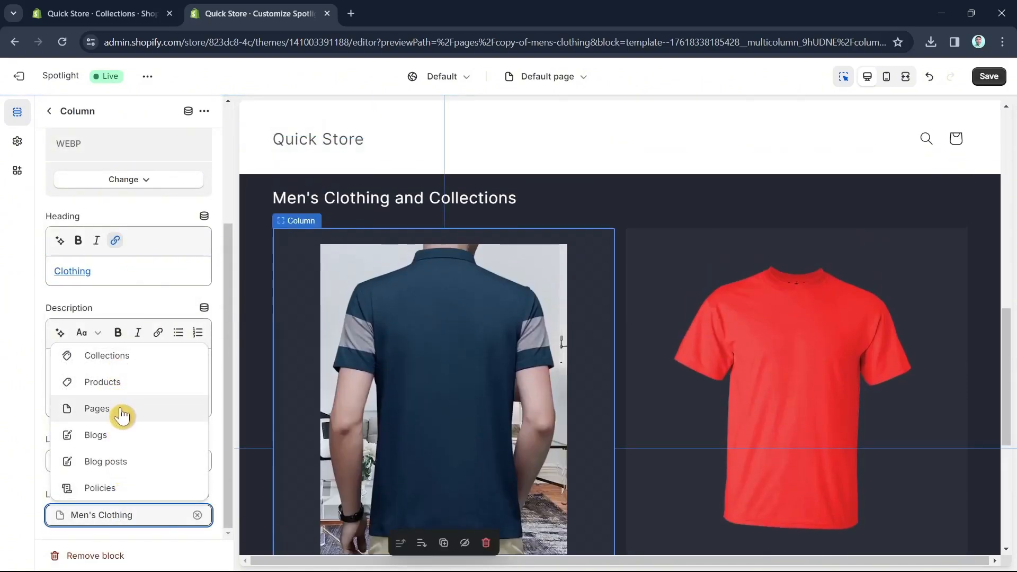
click(120, 411)
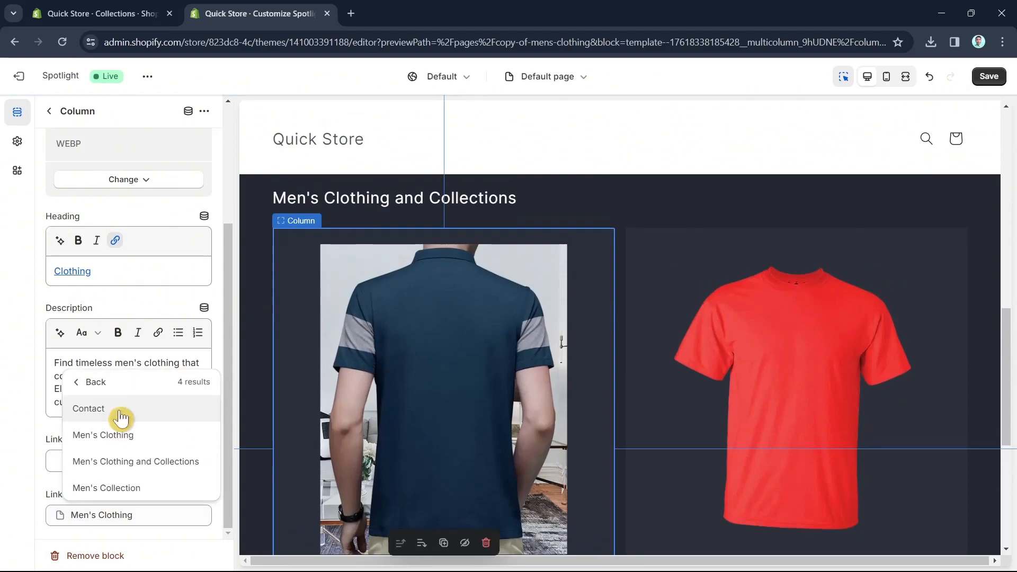
click(150, 436)
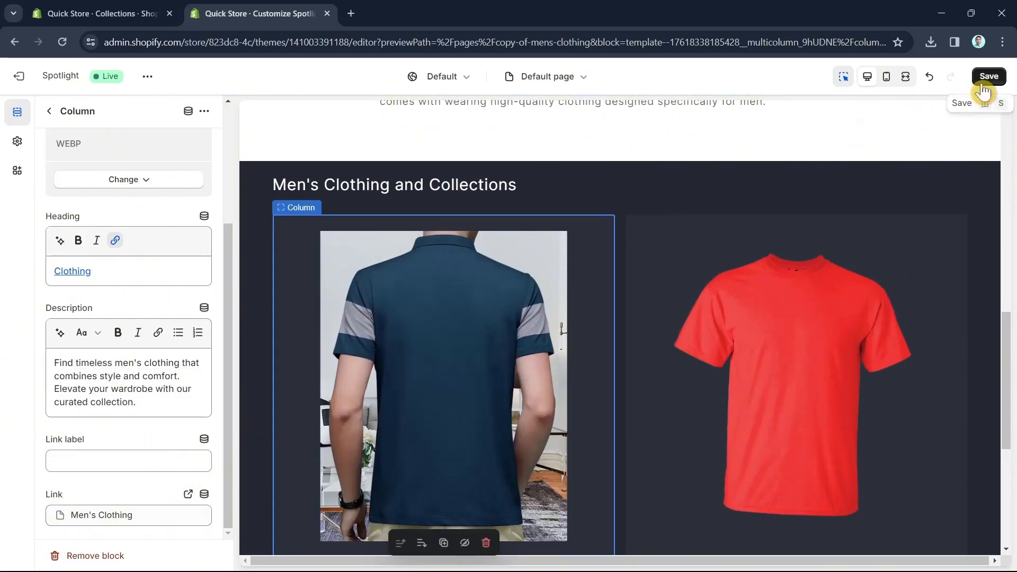
Save the theme changes and open the settings of the Multicolumn section's Collections column.
click(986, 77)
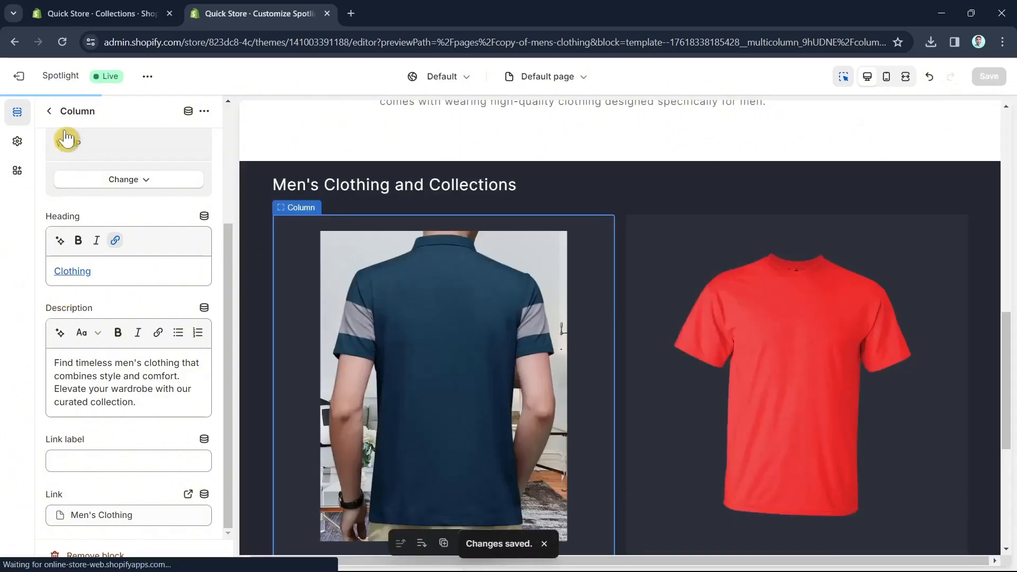
click(51, 118)
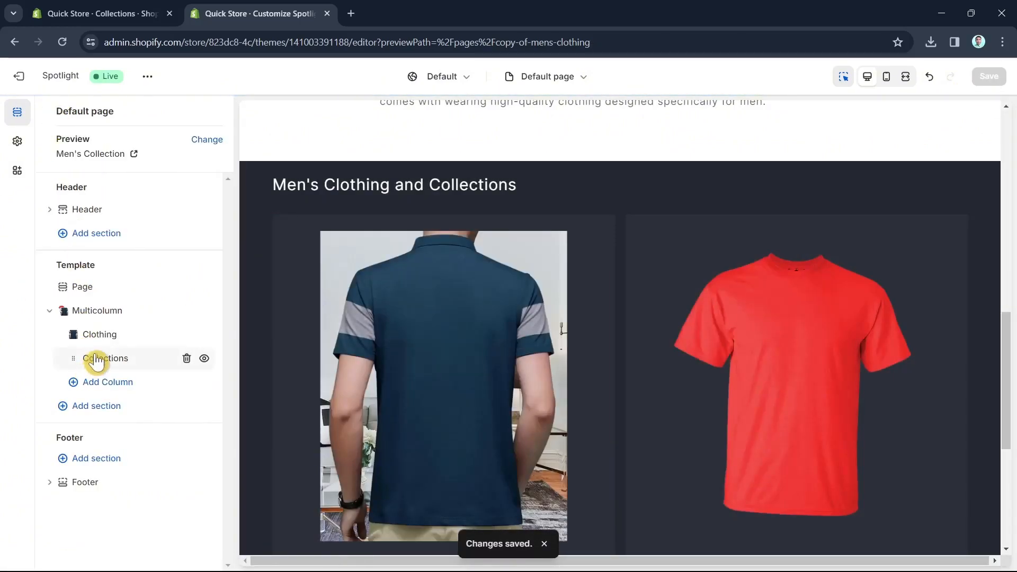
click(88, 359)
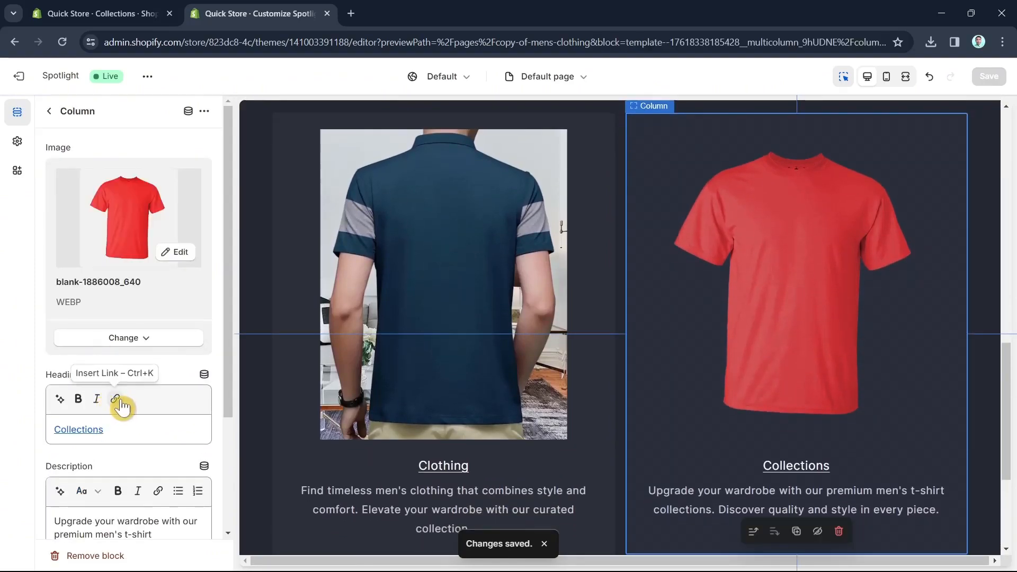
click(115, 400)
click(98, 199)
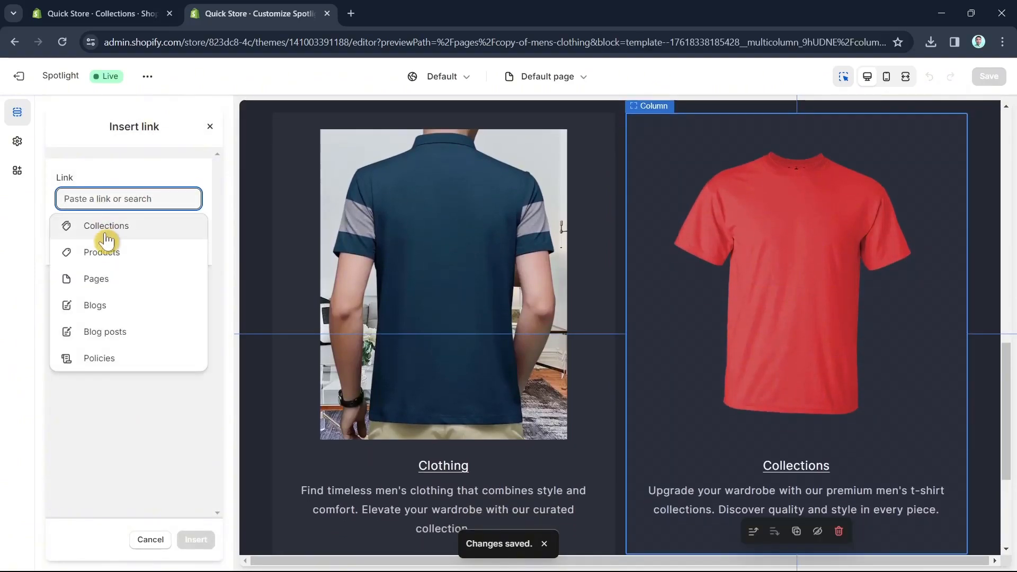
click(56, 108)
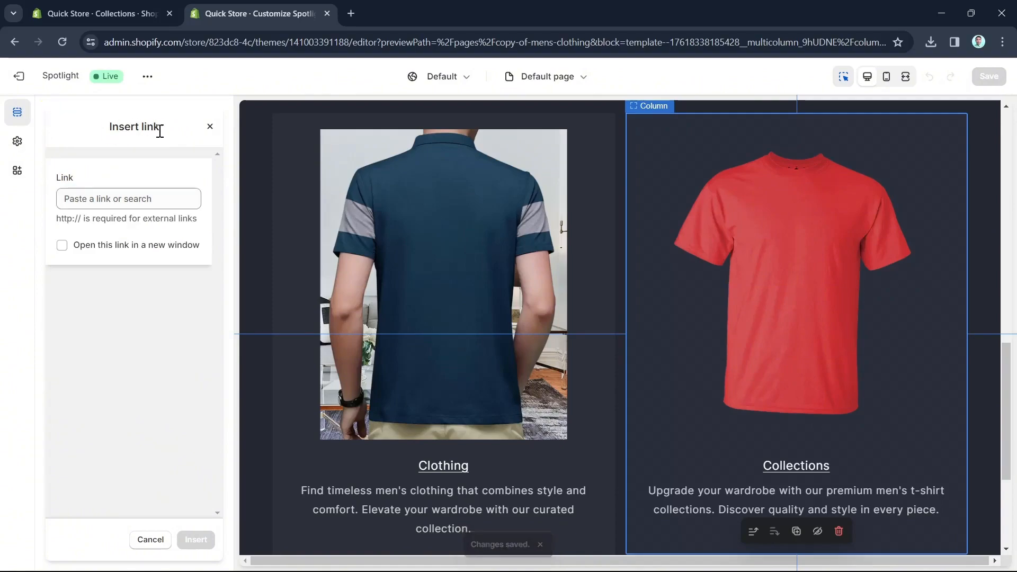
click(210, 127)
Set the link on the Collections column's heading text to the Men's Collection page.
drag(112, 420, 50, 421)
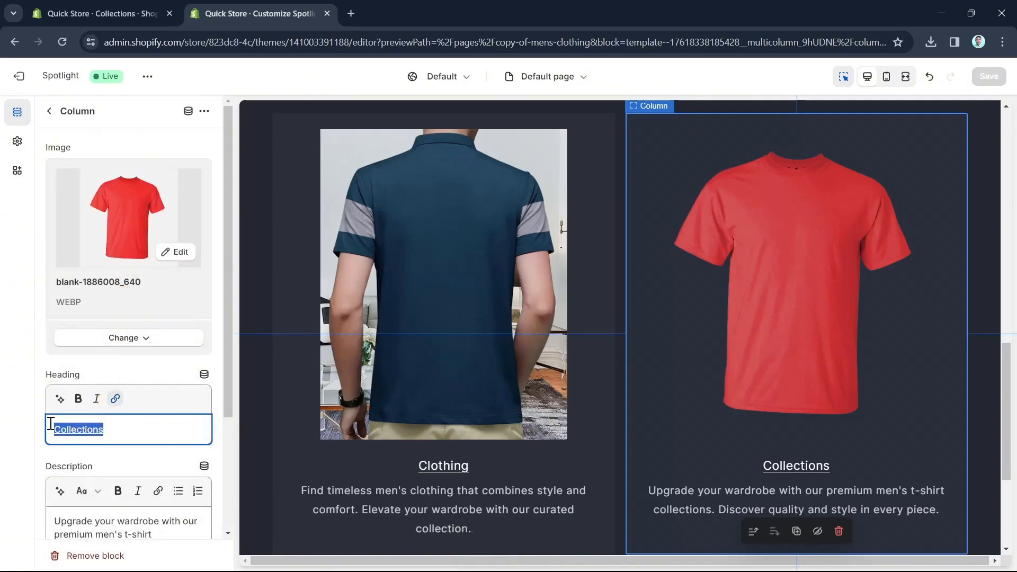
click(115, 398)
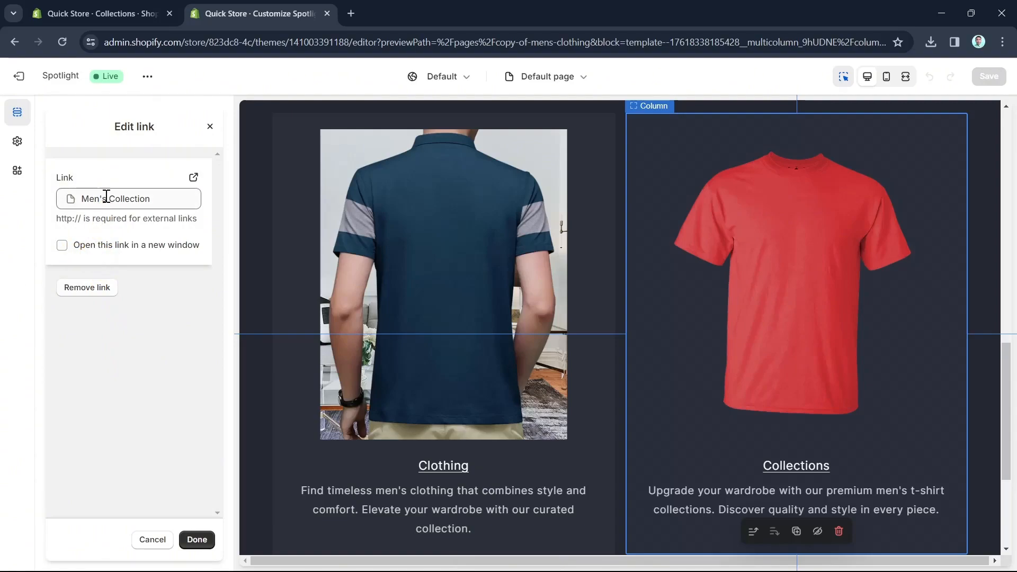
click(117, 197)
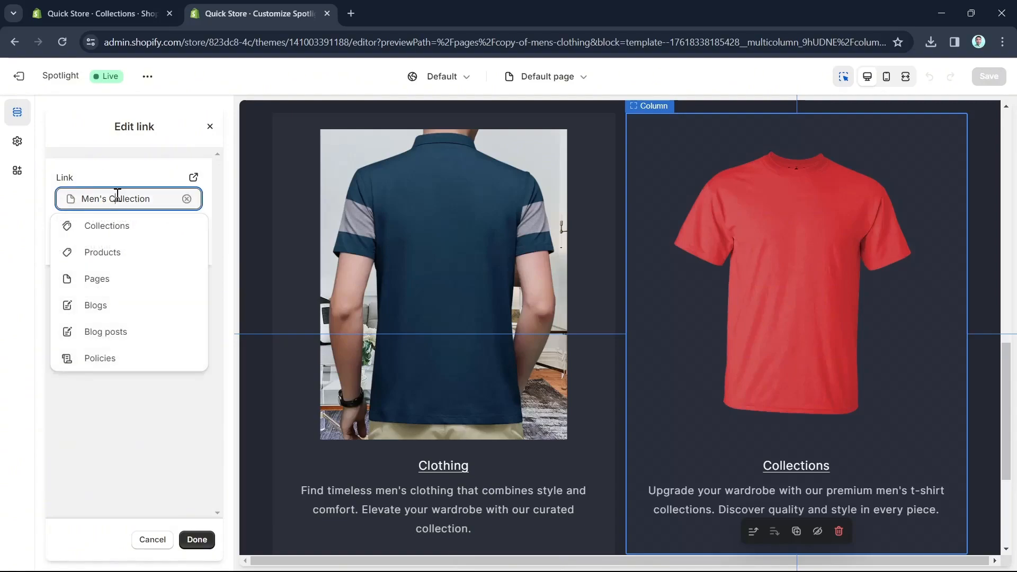
click(114, 286)
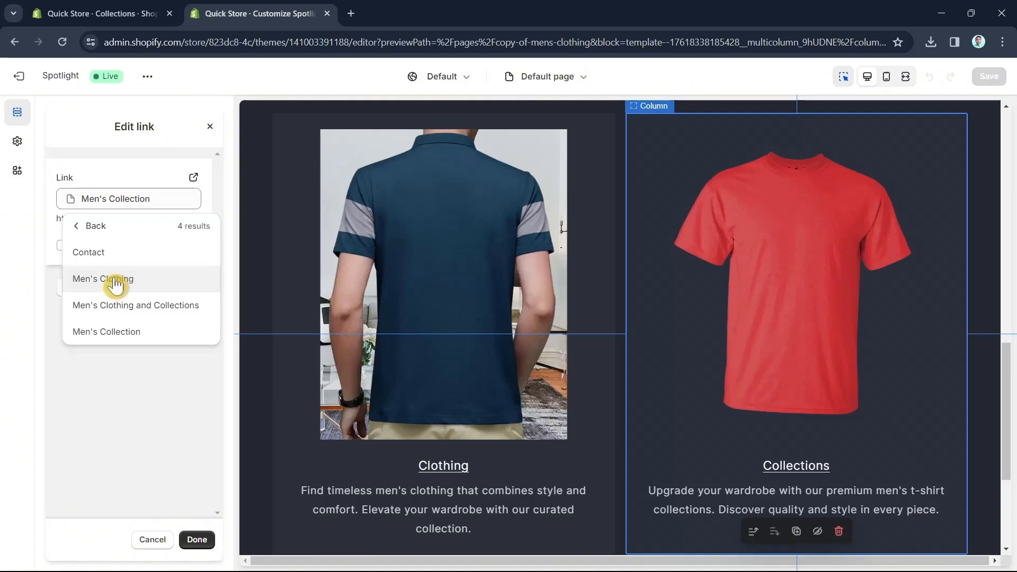
click(143, 332)
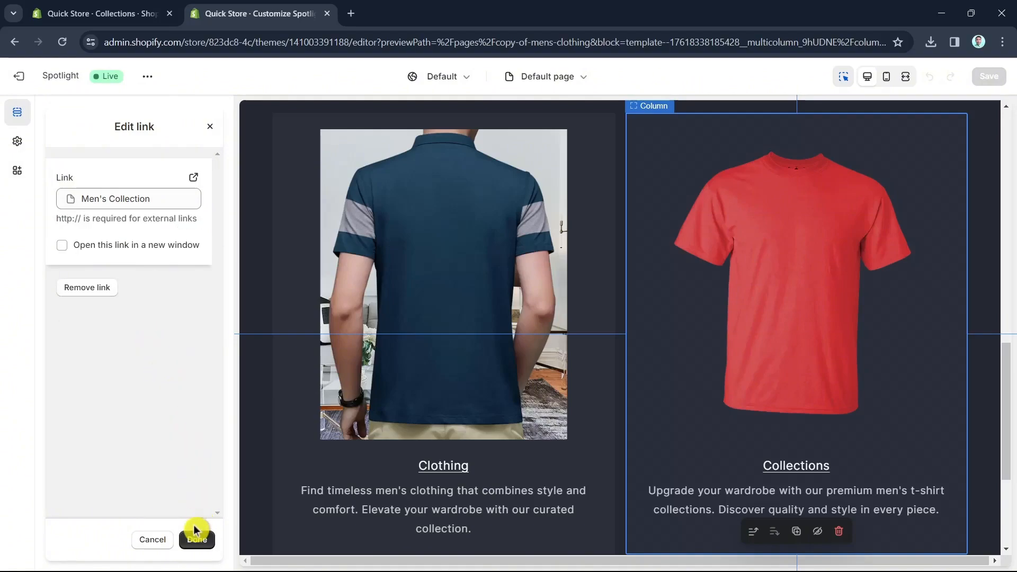
click(196, 539)
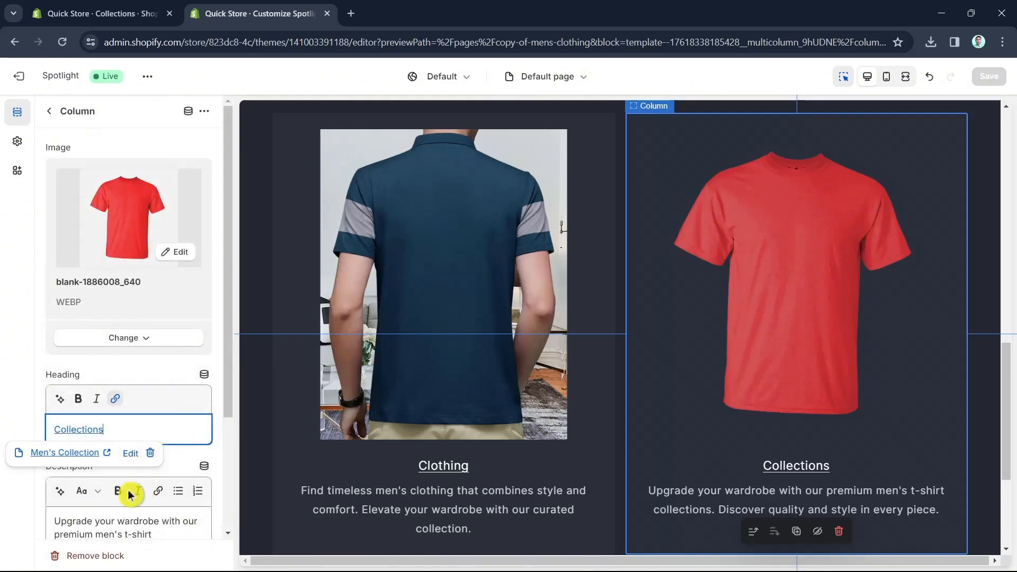
Set the Collections column's own link to the Men's Collection page.
scroll(154, 512, down, 3)
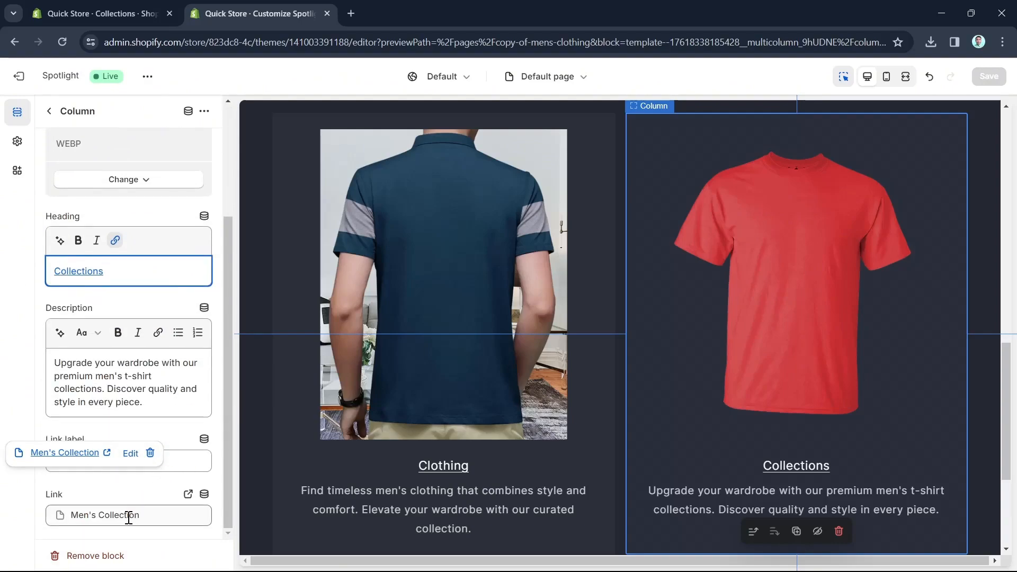
click(130, 515)
click(125, 415)
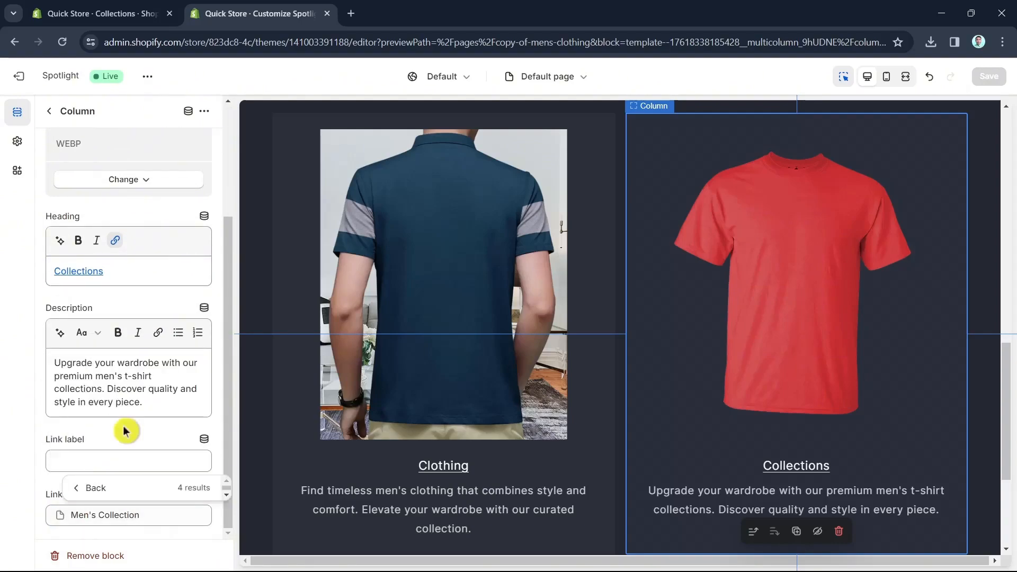
click(137, 488)
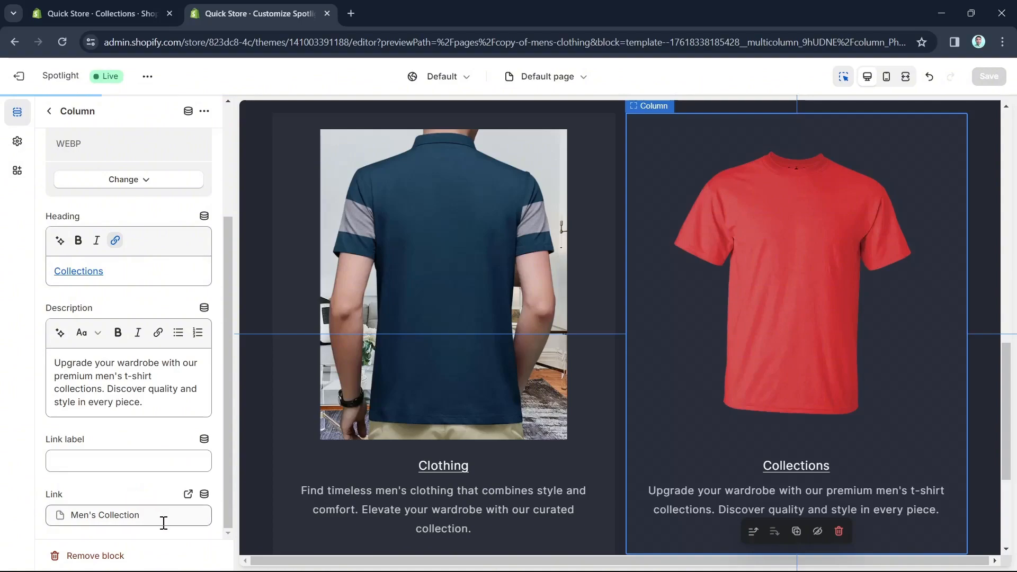
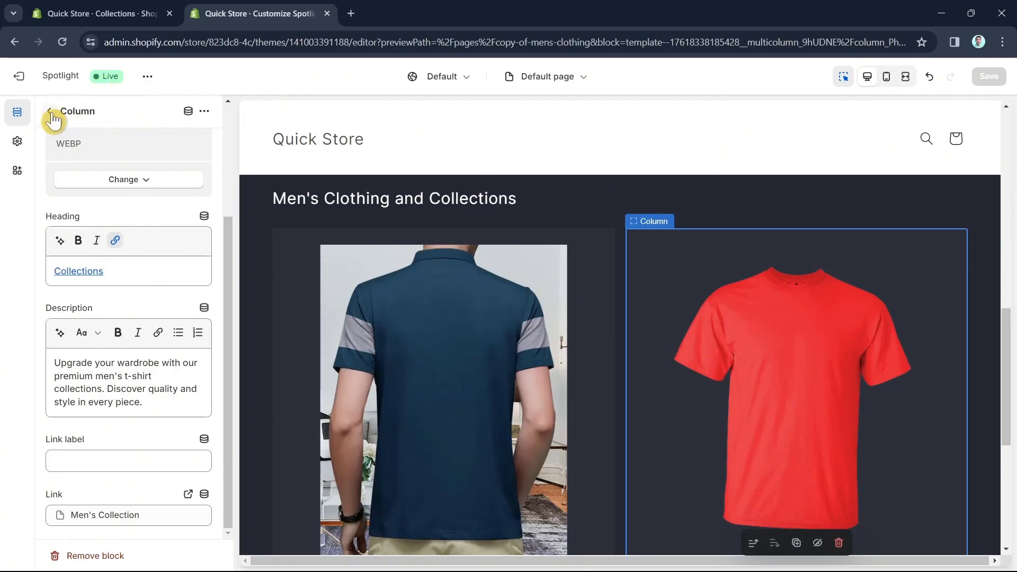
Leave the column settings and view the published storefront's home page, closing it when done.
click(48, 111)
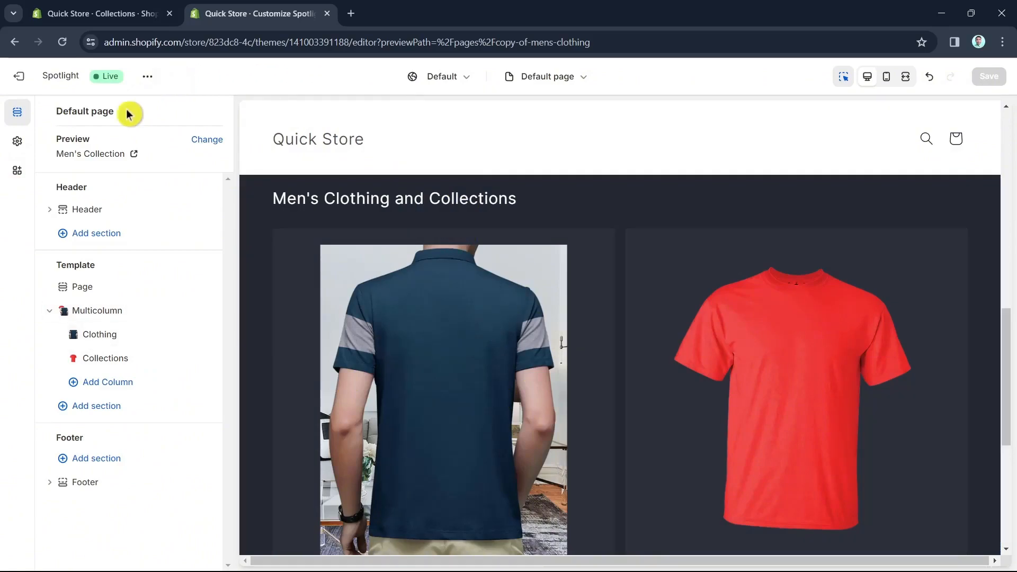
click(149, 78)
click(83, 212)
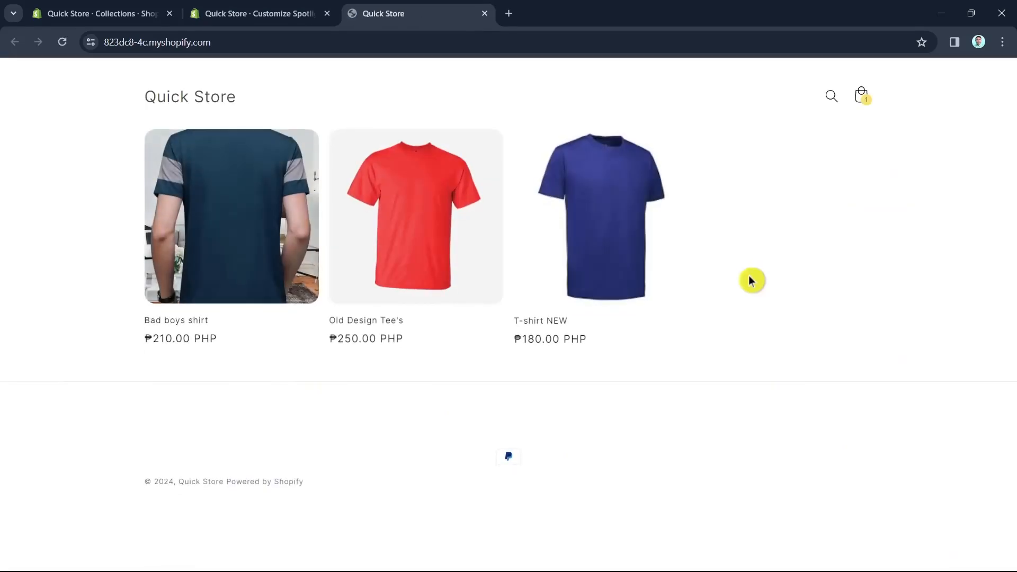
click(484, 13)
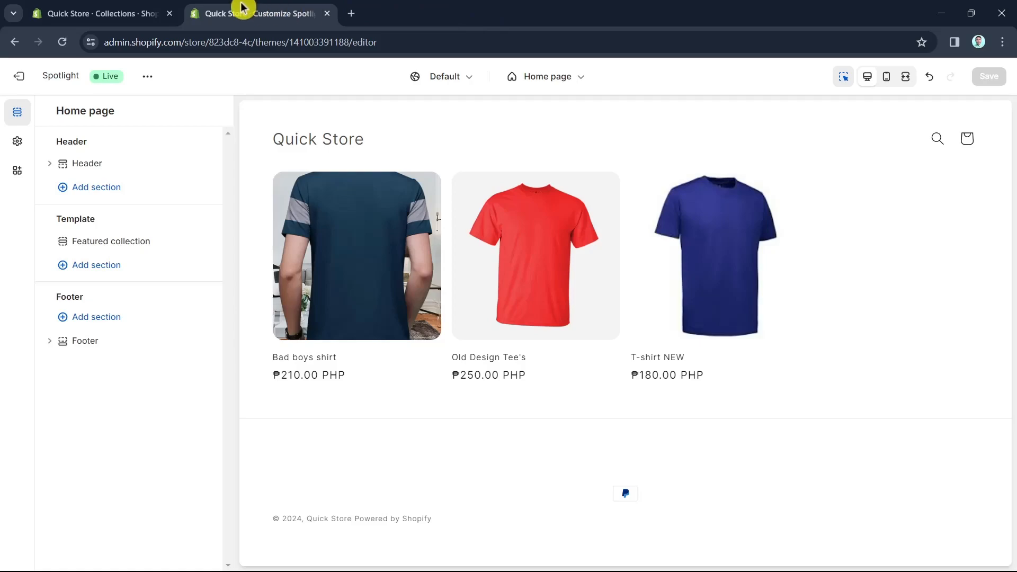
click(101, 188)
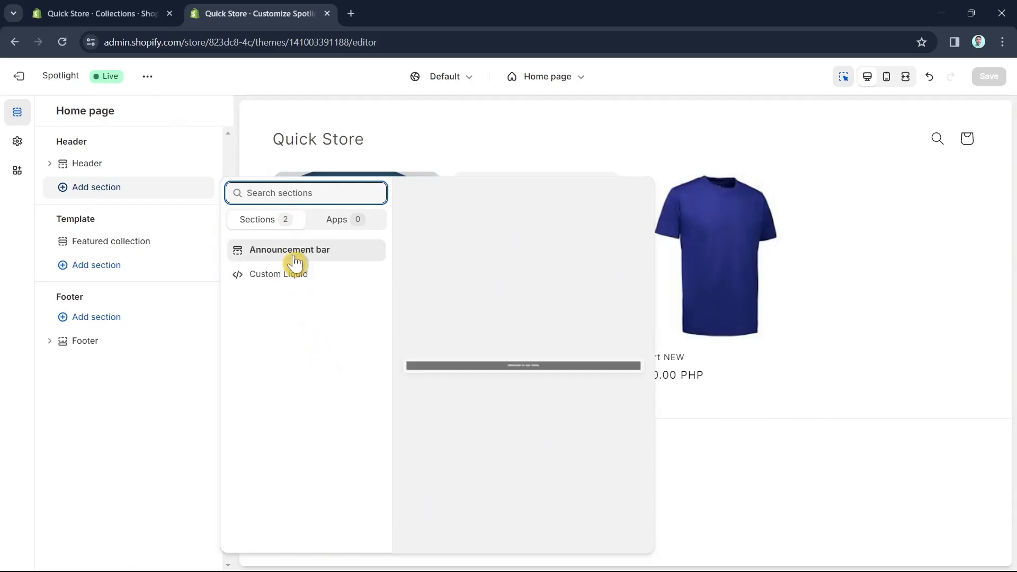
click(102, 190)
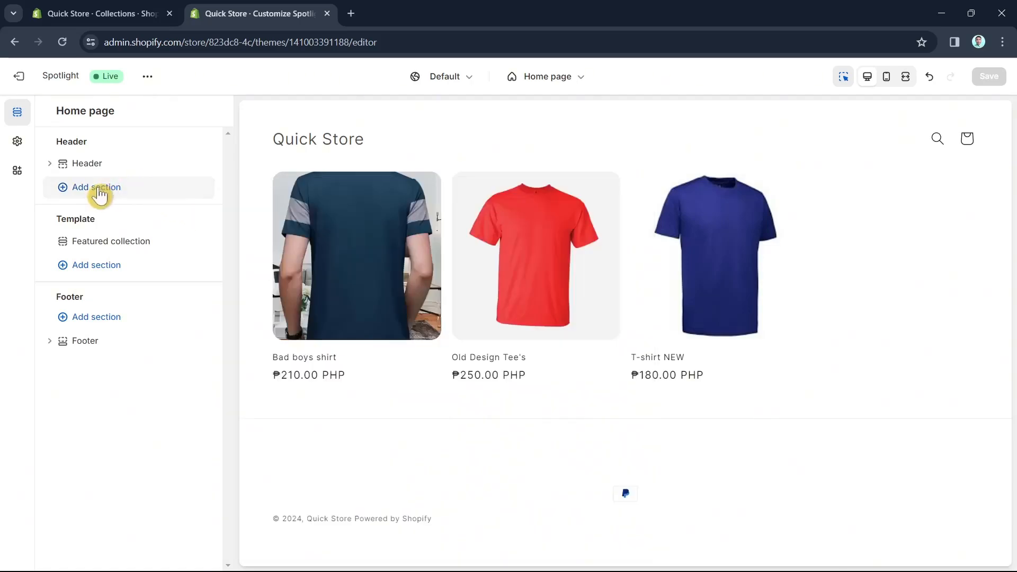
click(99, 191)
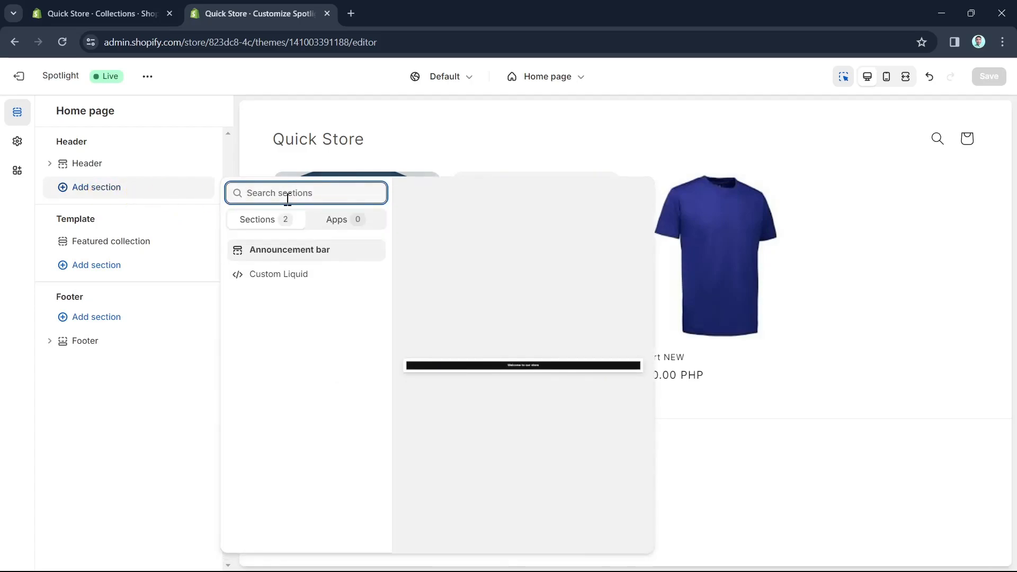
click(102, 164)
Choose Main menu as the menu of the home page's Header section.
click(91, 166)
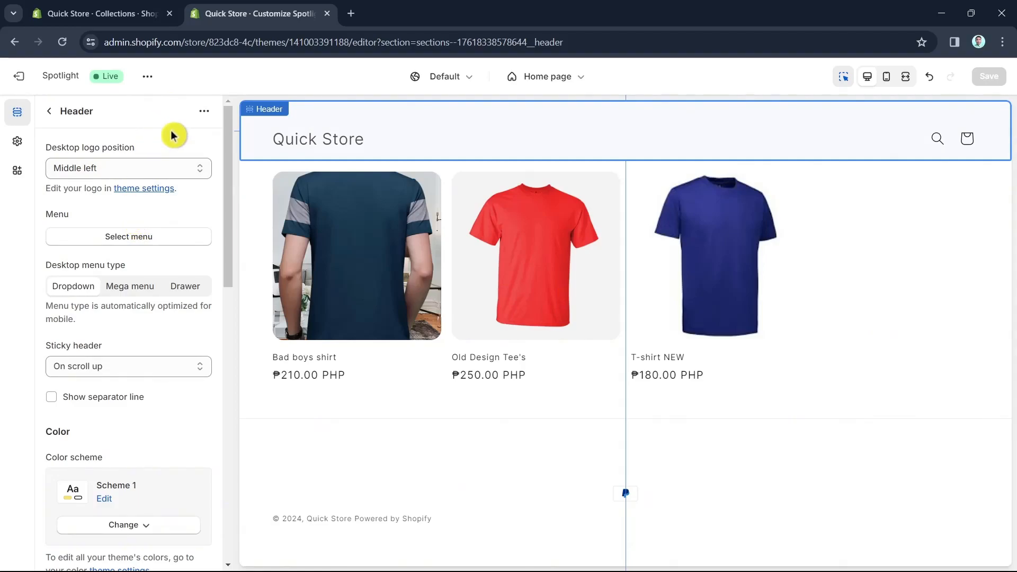
click(135, 240)
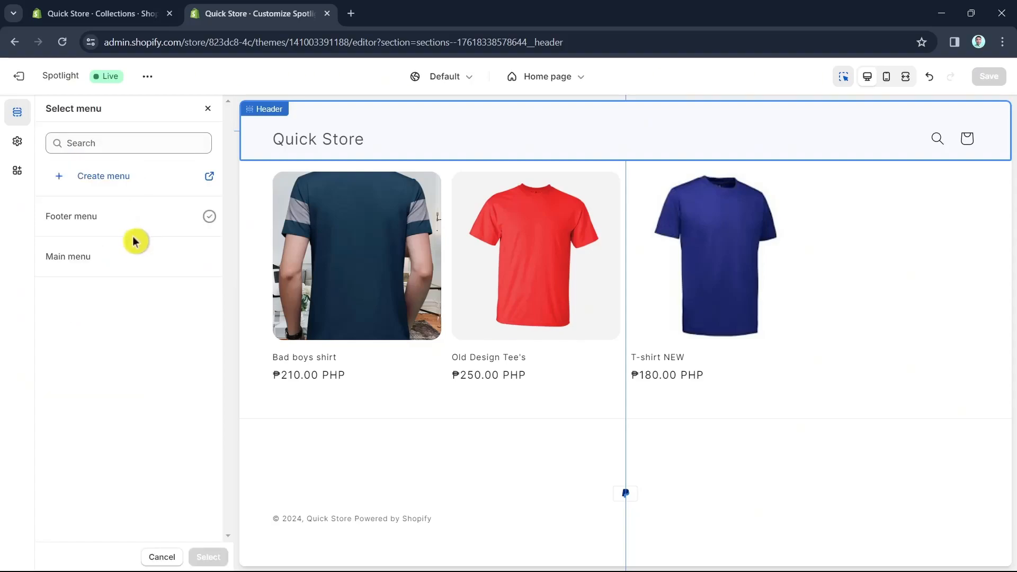
click(120, 258)
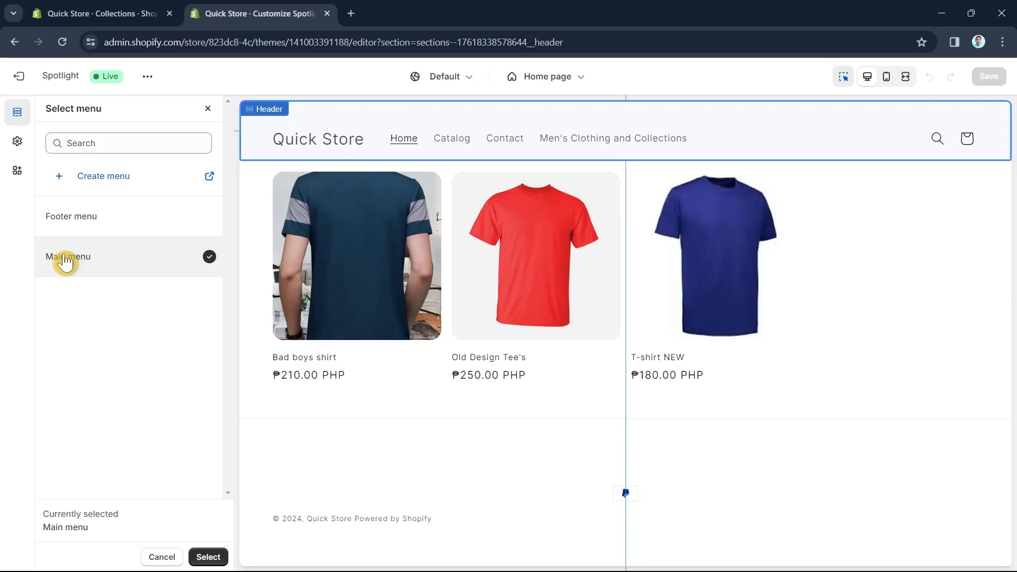
Start a new navigation menu and title it "Men's Clothing".
click(100, 179)
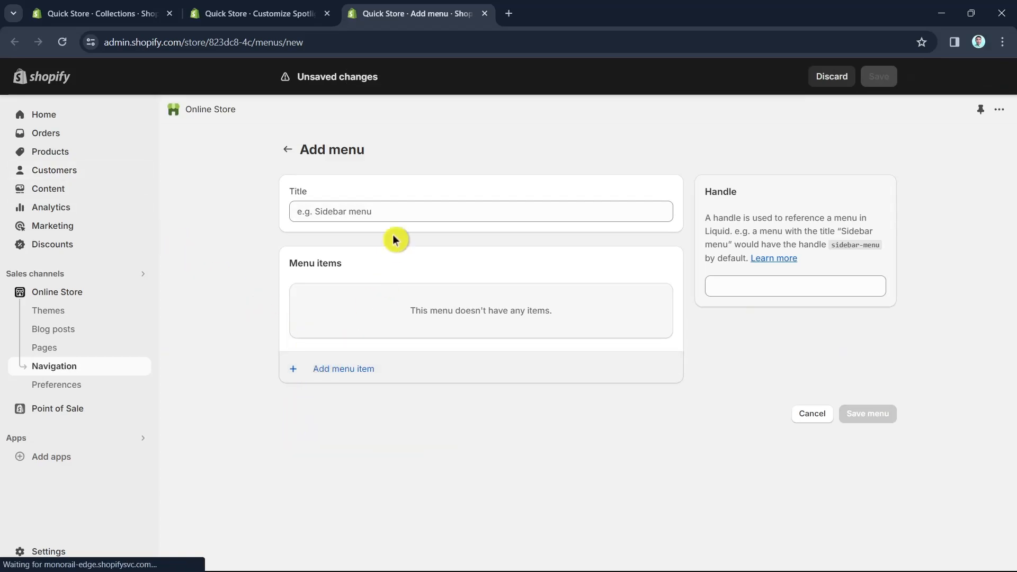
click(387, 214)
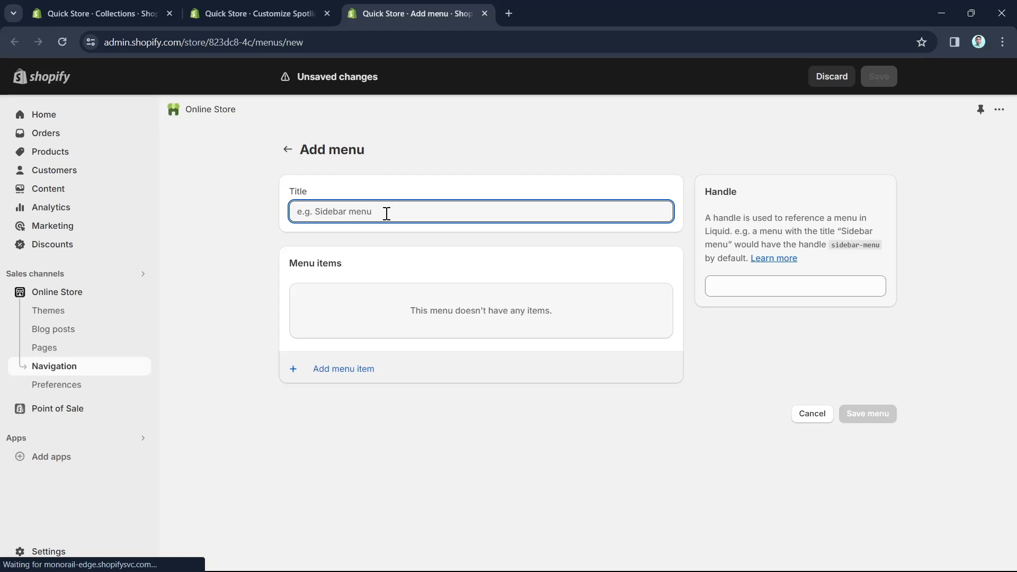
text(Clothing)
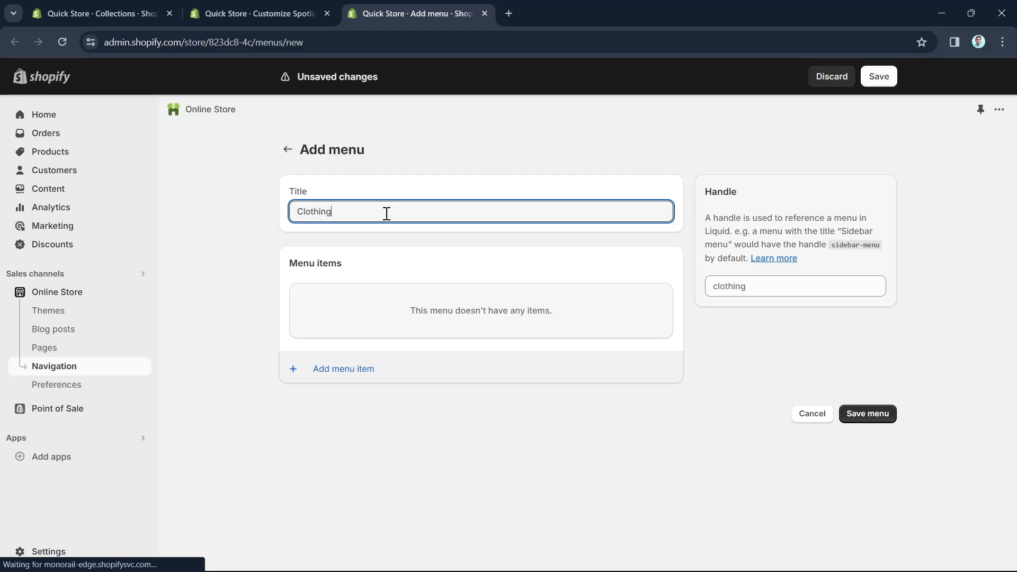
click(352, 371)
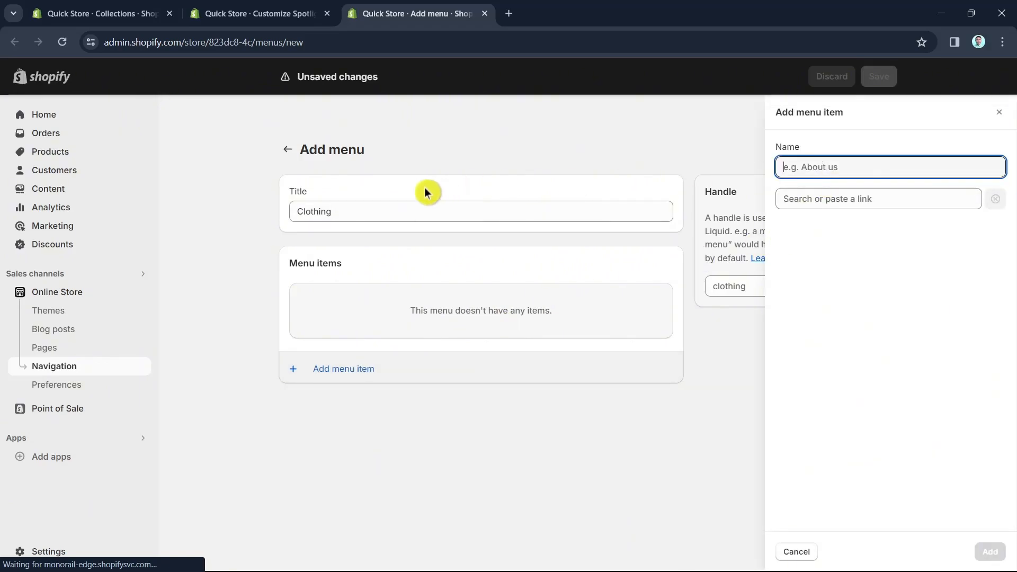
click(362, 216)
drag(336, 209, 292, 208)
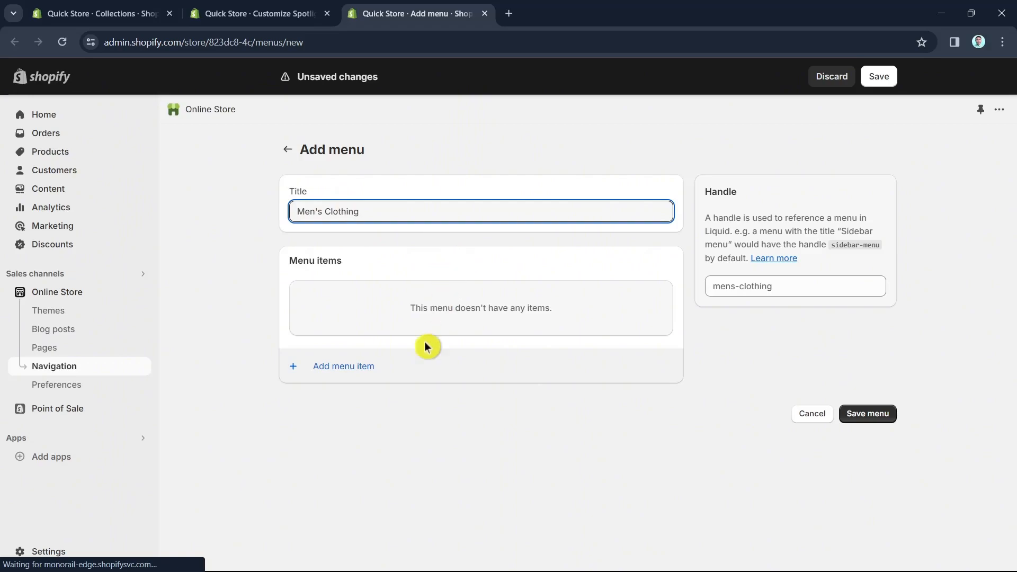
Add a menu item named "Clothing" that links to the Men's Clothing page.
click(347, 366)
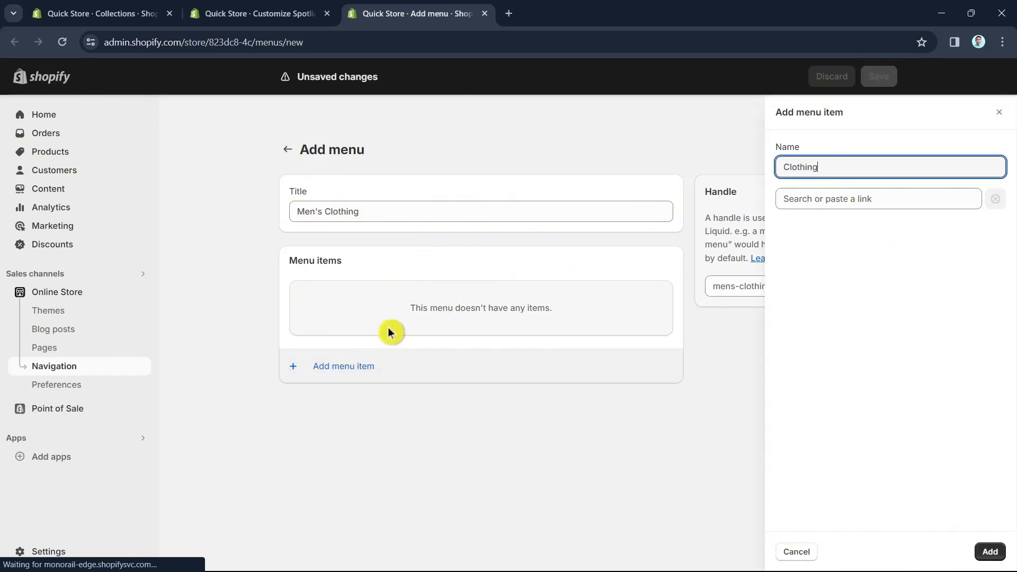
click(819, 199)
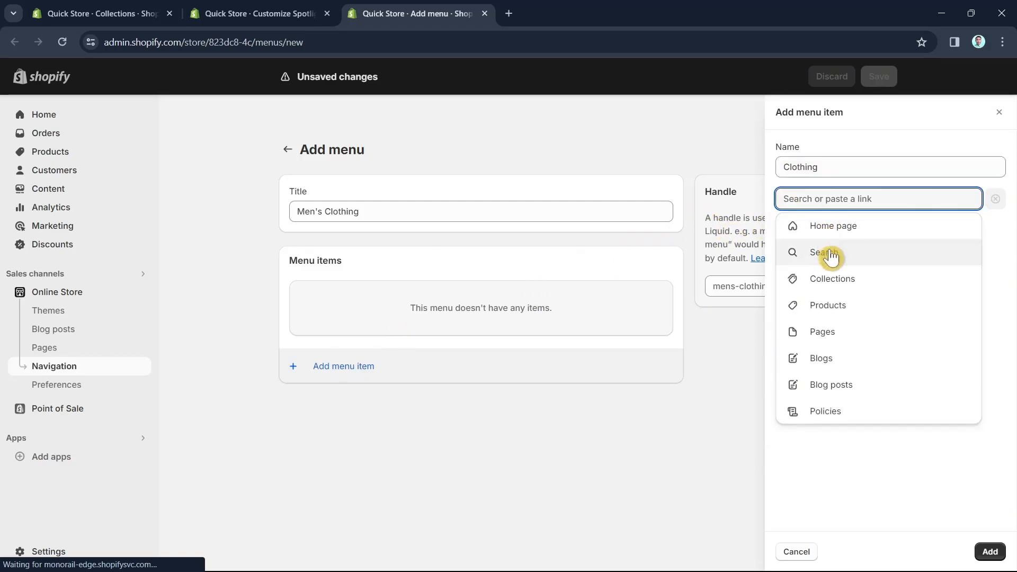
click(833, 334)
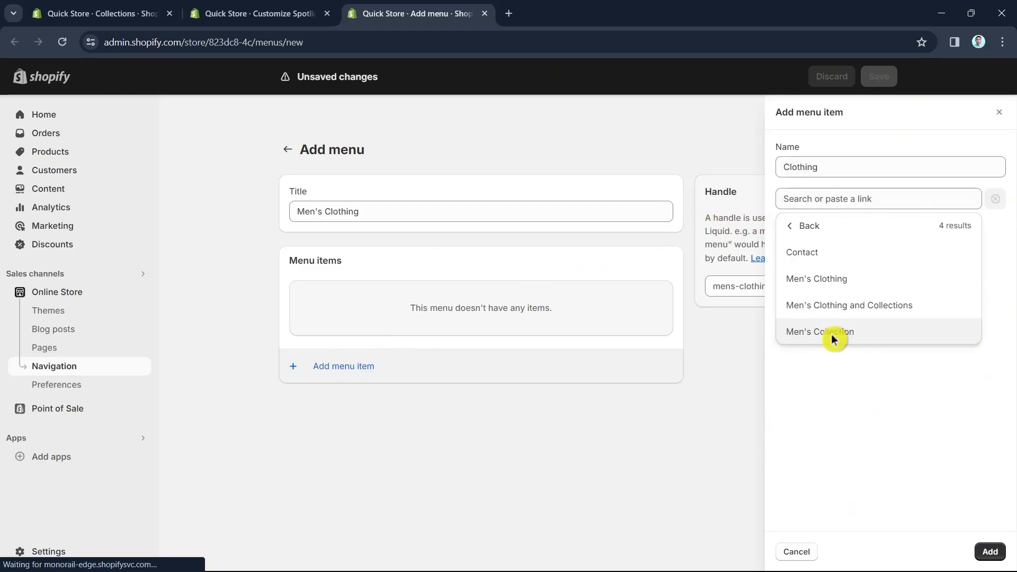
click(842, 280)
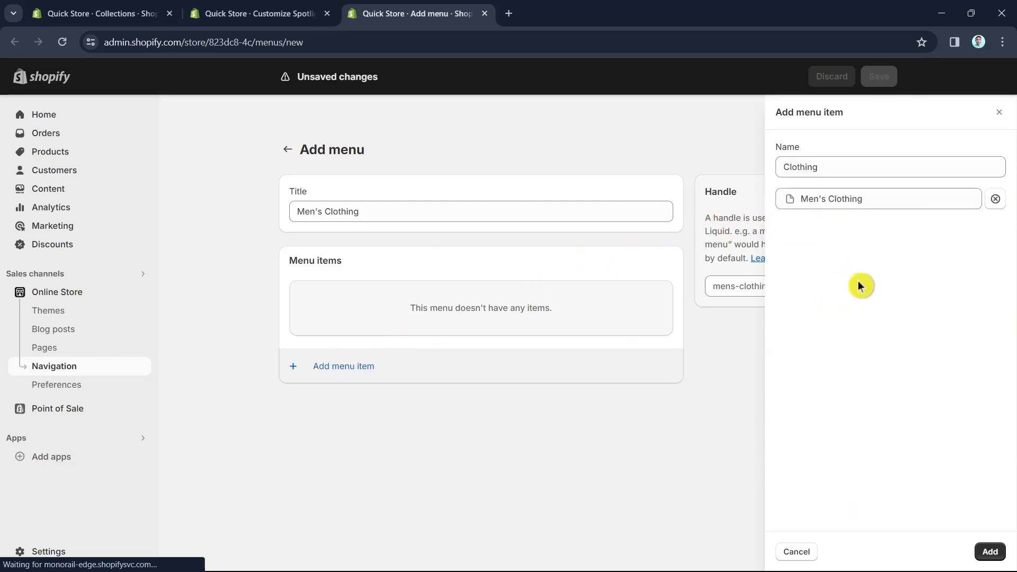
click(989, 551)
Create and save a menu titled "Men's Collections" with an item named "Collections" that links to the Men's Collection page.
click(384, 213)
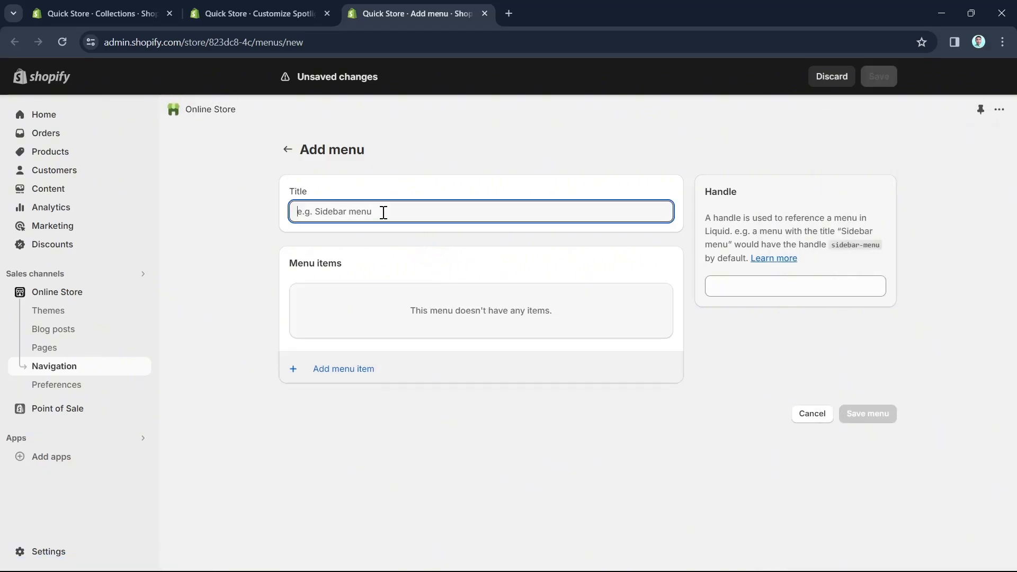
text(Collections)
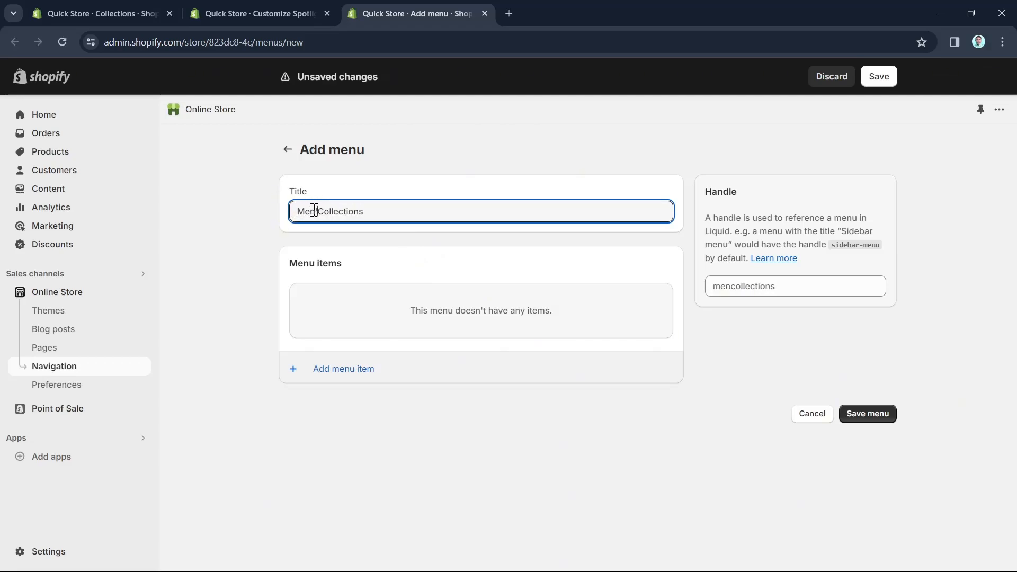
click(349, 369)
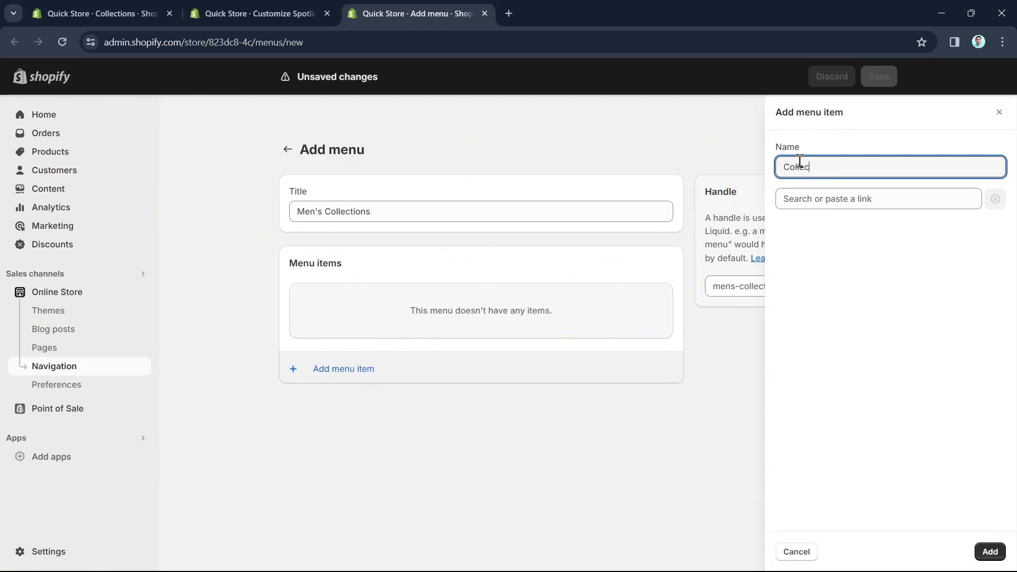
click(822, 200)
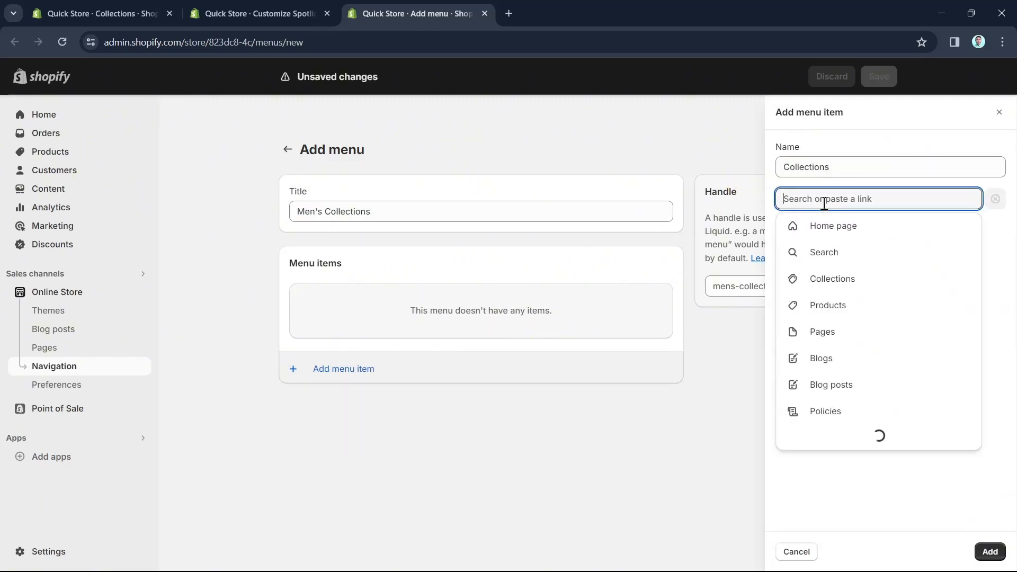
click(852, 335)
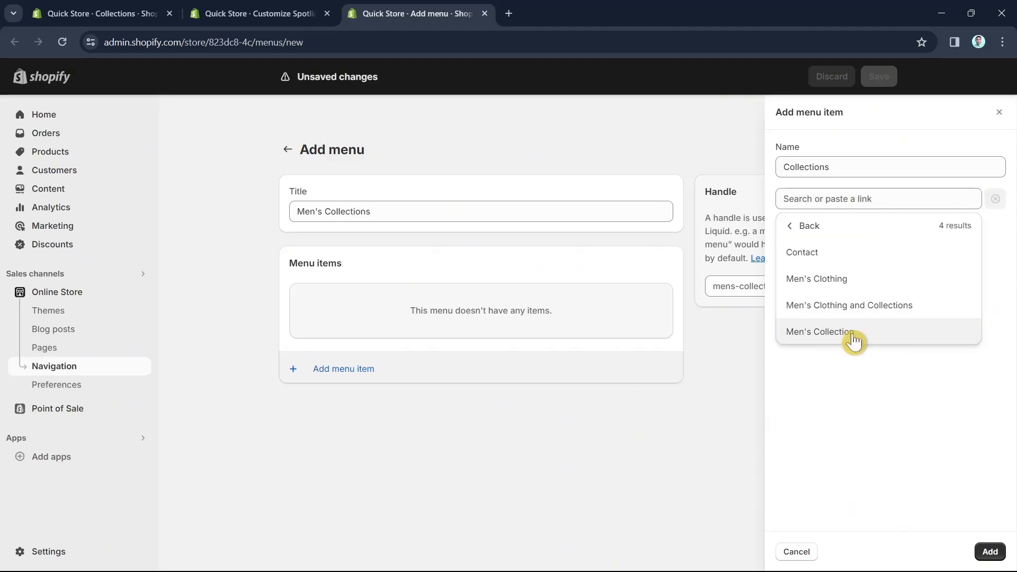
click(854, 339)
click(988, 552)
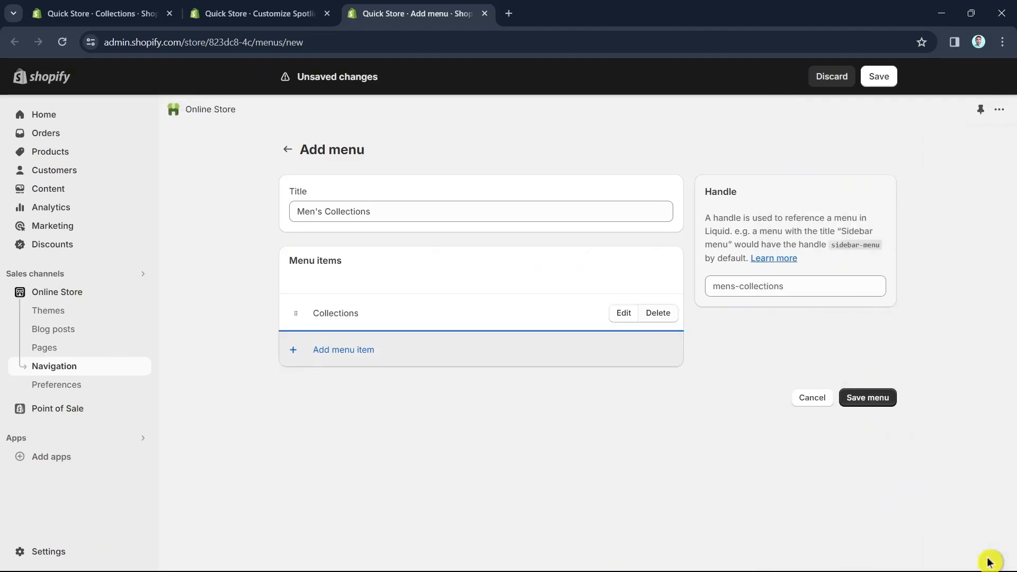
click(867, 398)
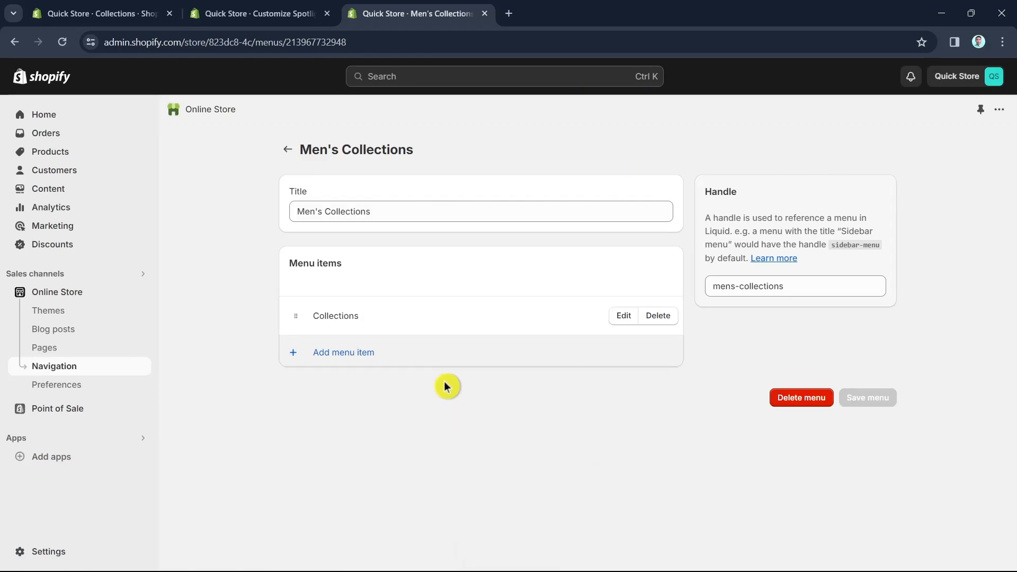
Look over the online store's navigation menus and its list of pages, ending back at the navigation menus.
click(77, 371)
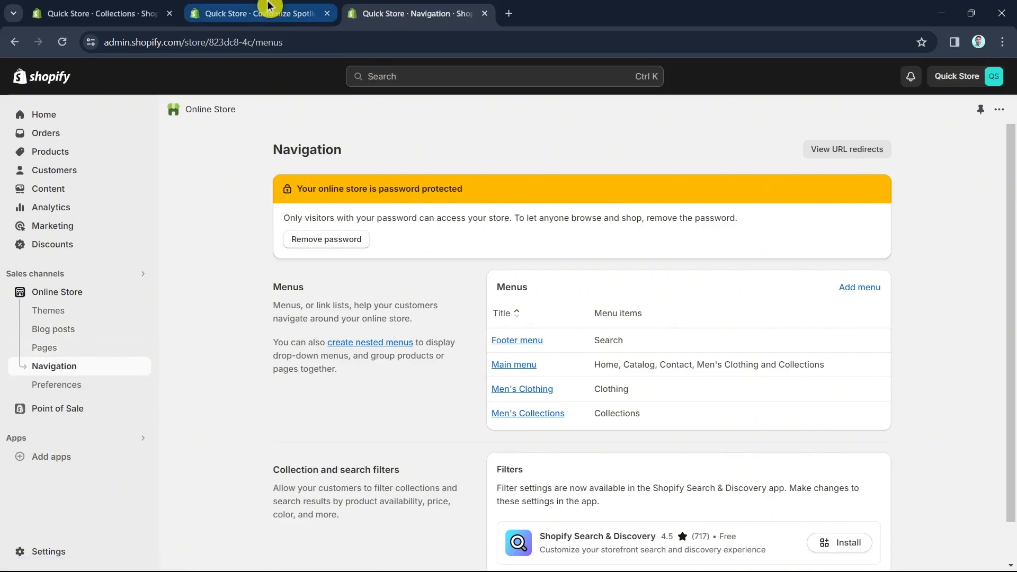
click(61, 350)
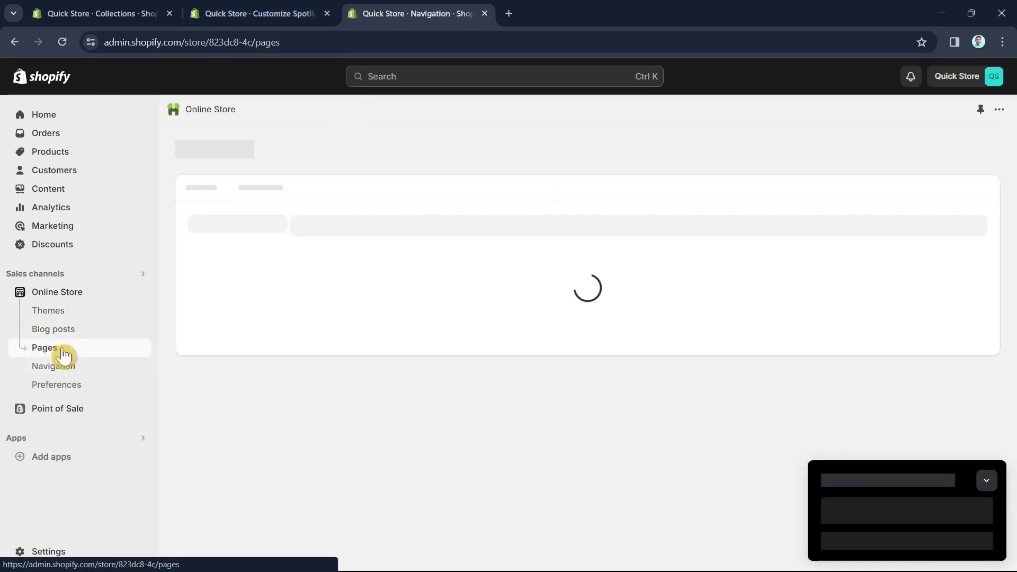
scroll(580, 390, down, 1)
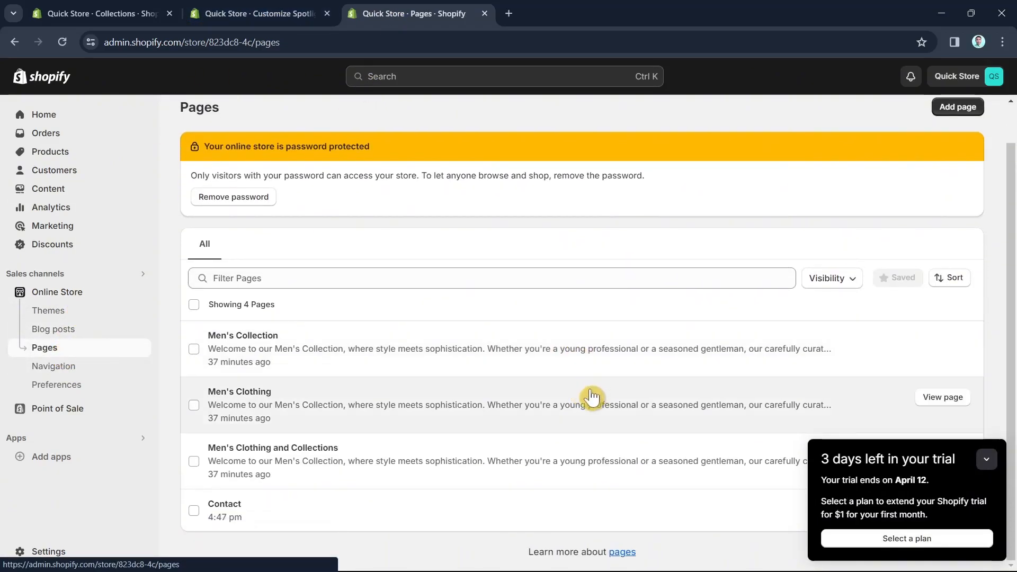
click(78, 372)
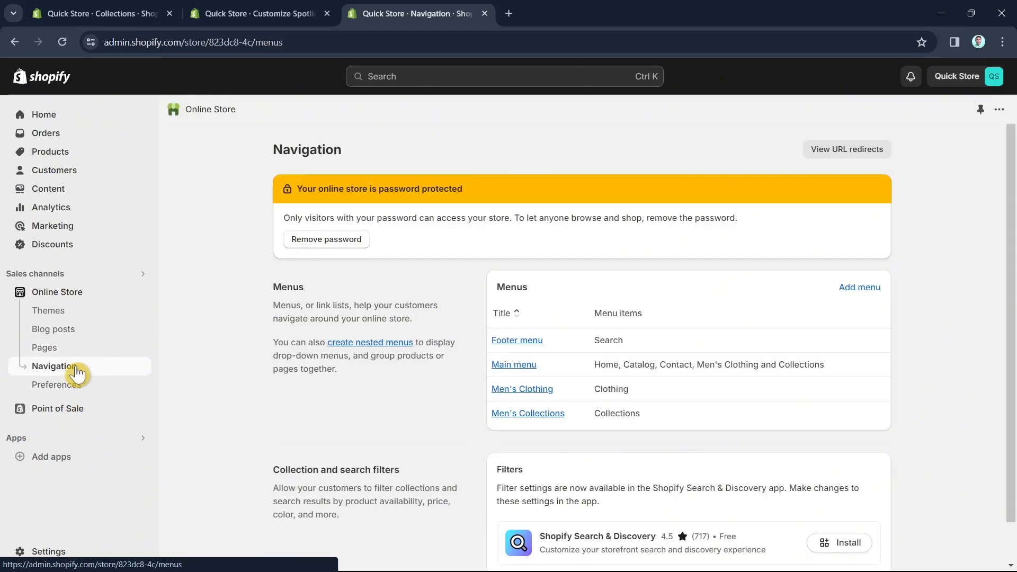
Add an item named "Clothing" to the Main menu, linked to the Men's Clothing page.
click(508, 372)
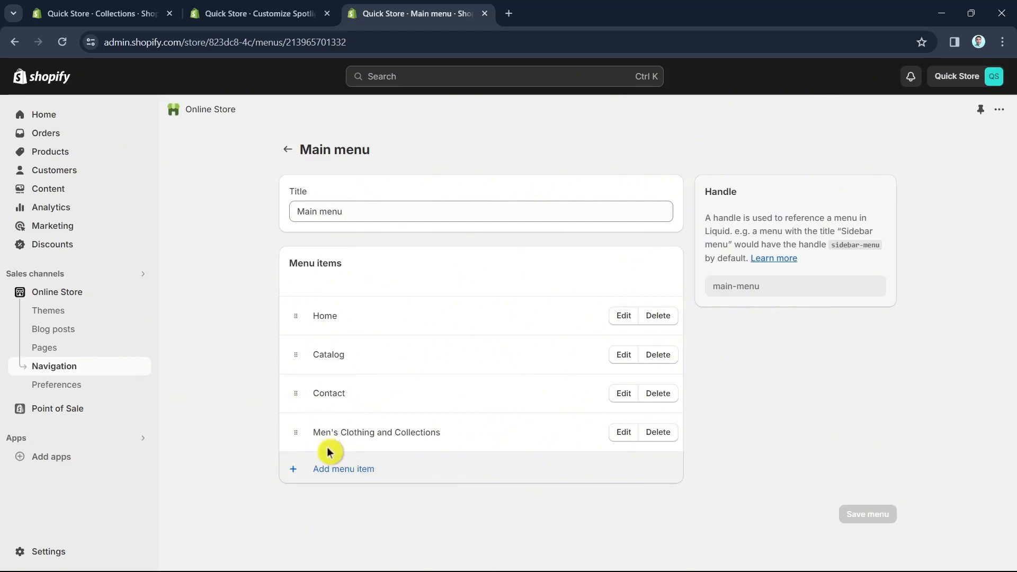
click(350, 470)
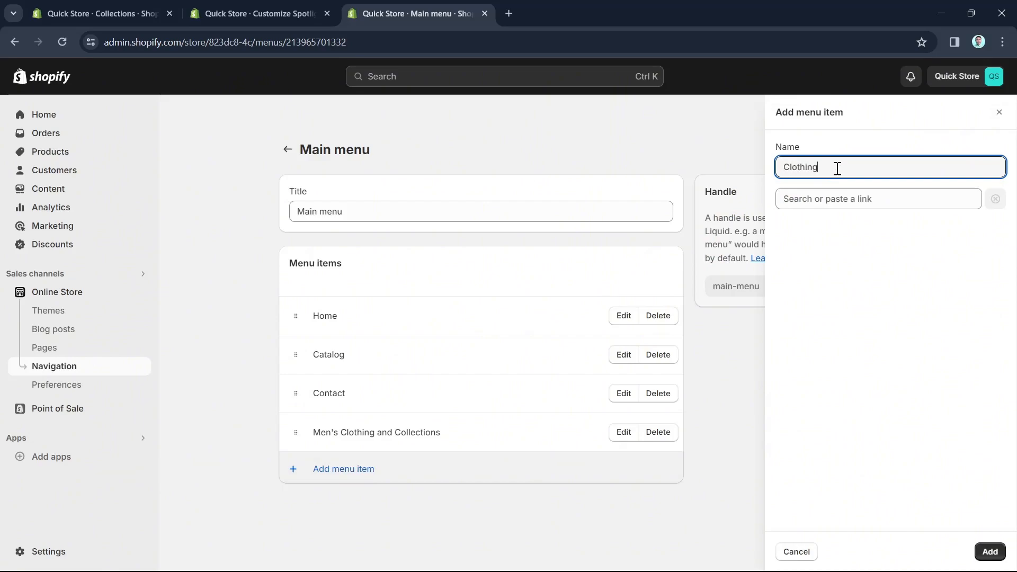
click(841, 199)
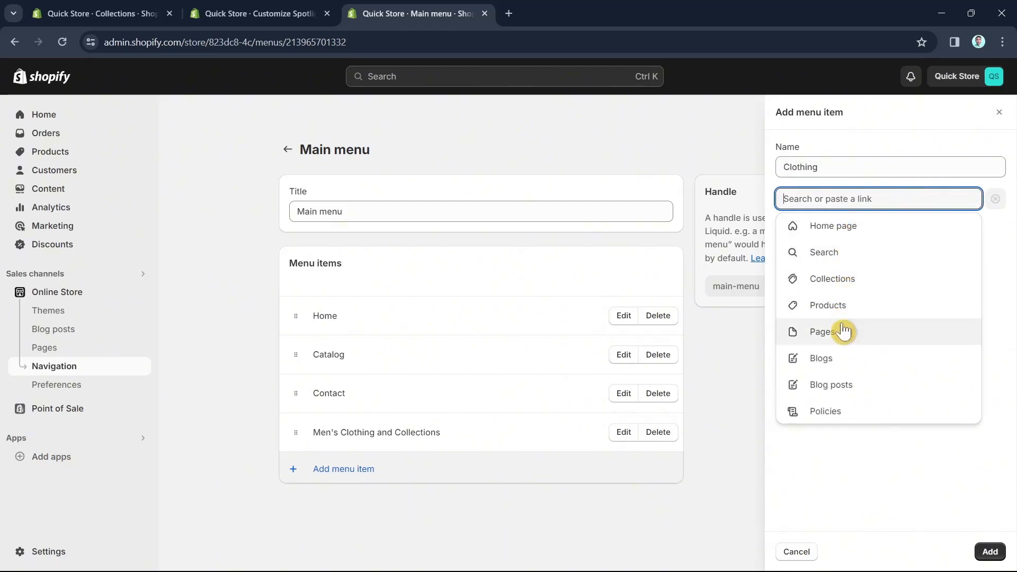
click(842, 340)
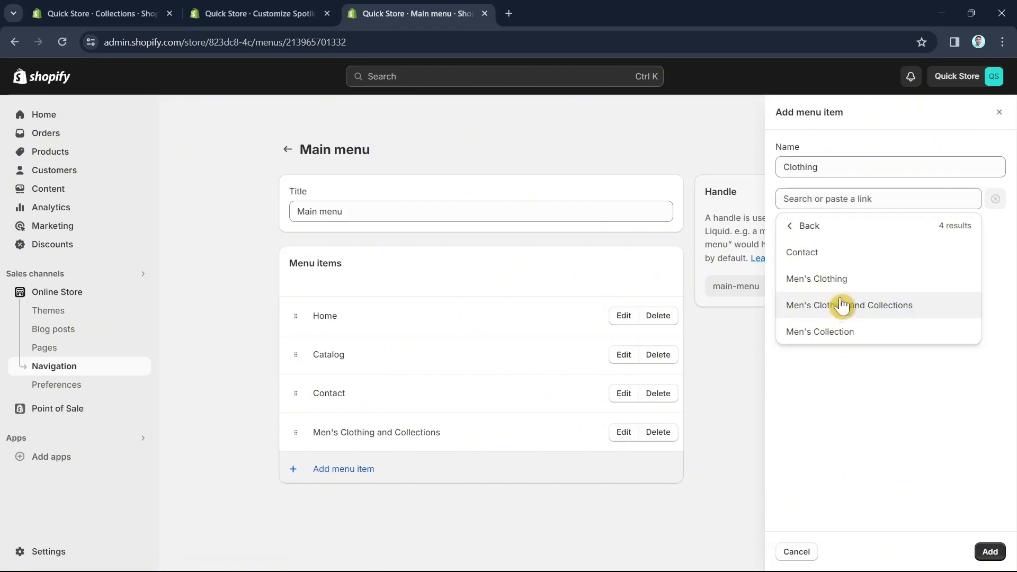
click(845, 281)
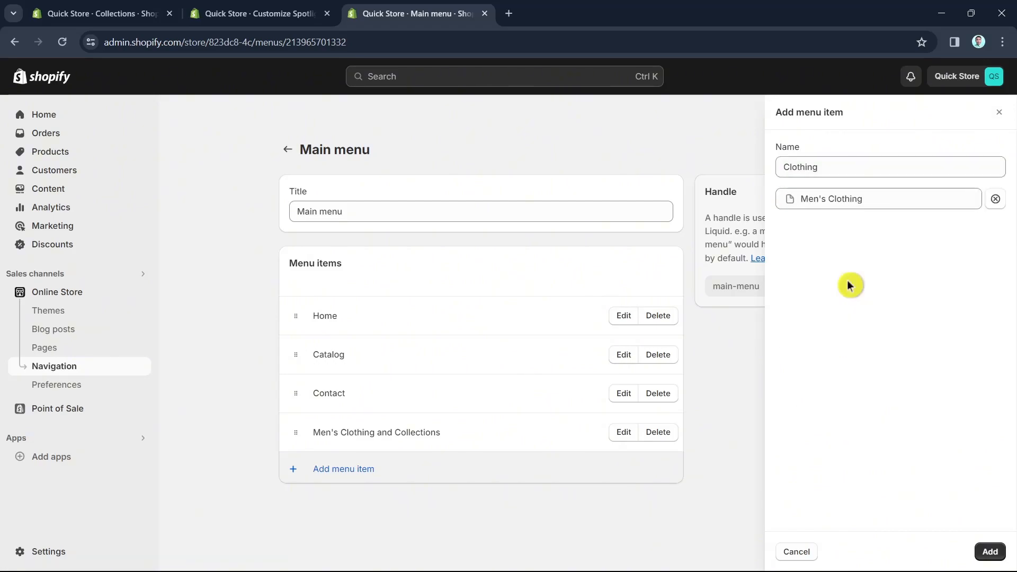
click(990, 552)
Add an item named "Collections" to the Main menu, linked to the Men's Collection page.
click(339, 505)
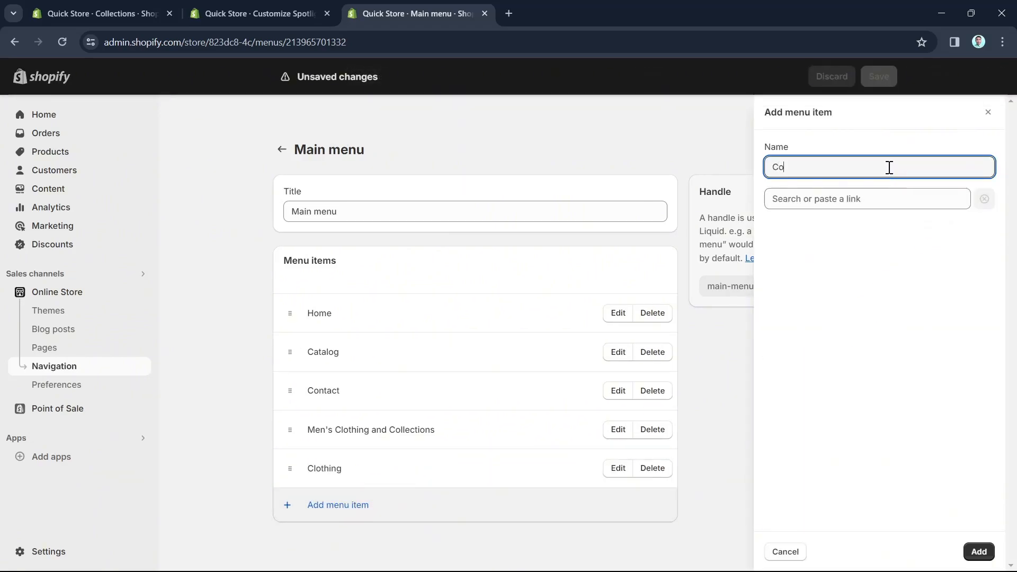
click(863, 199)
click(834, 333)
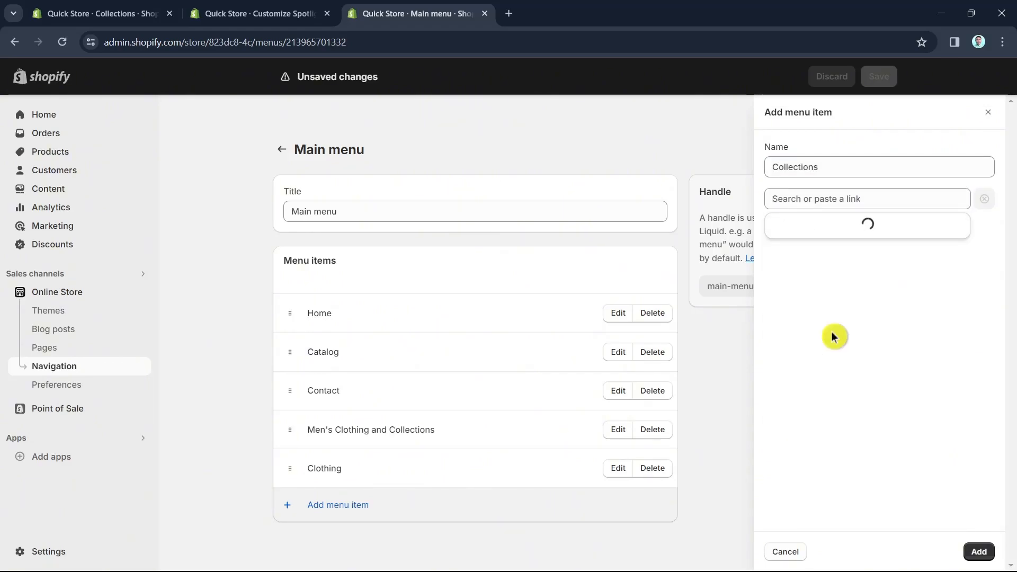
click(833, 331)
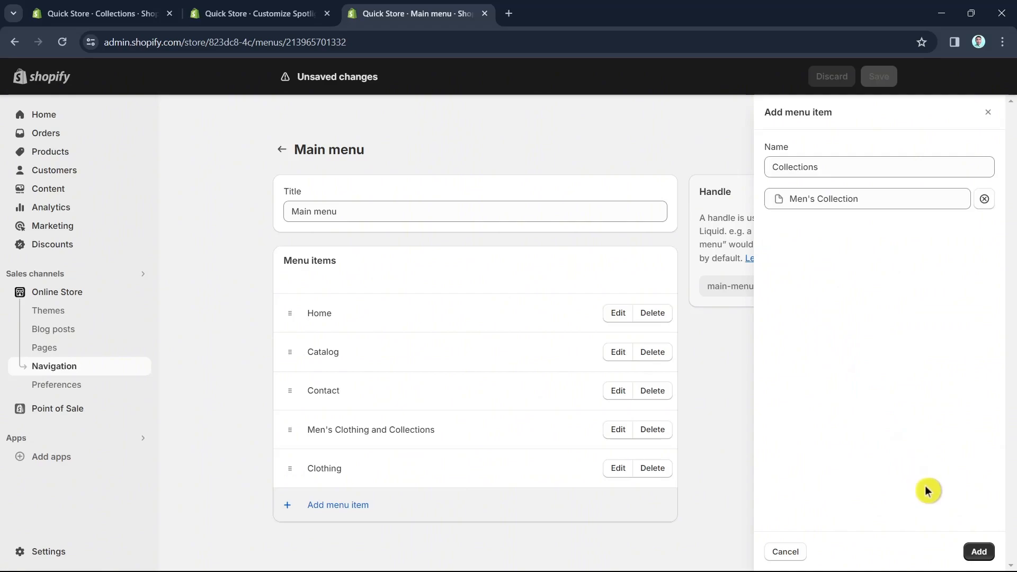
click(978, 551)
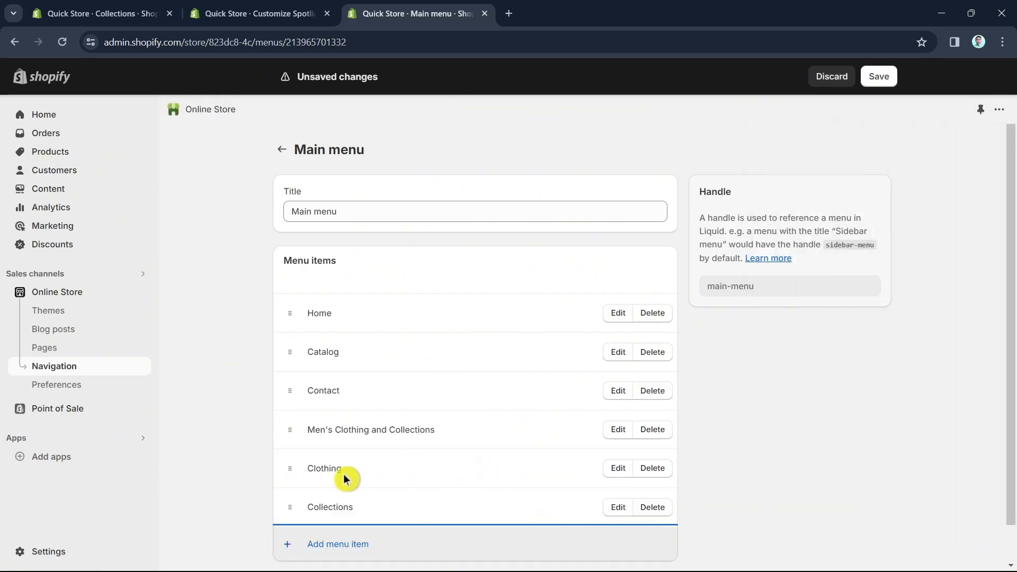
Nest Clothing under Men's Clothing and Collections, nest Collections under Clothing, and save the Main menu.
drag(283, 465, 358, 462)
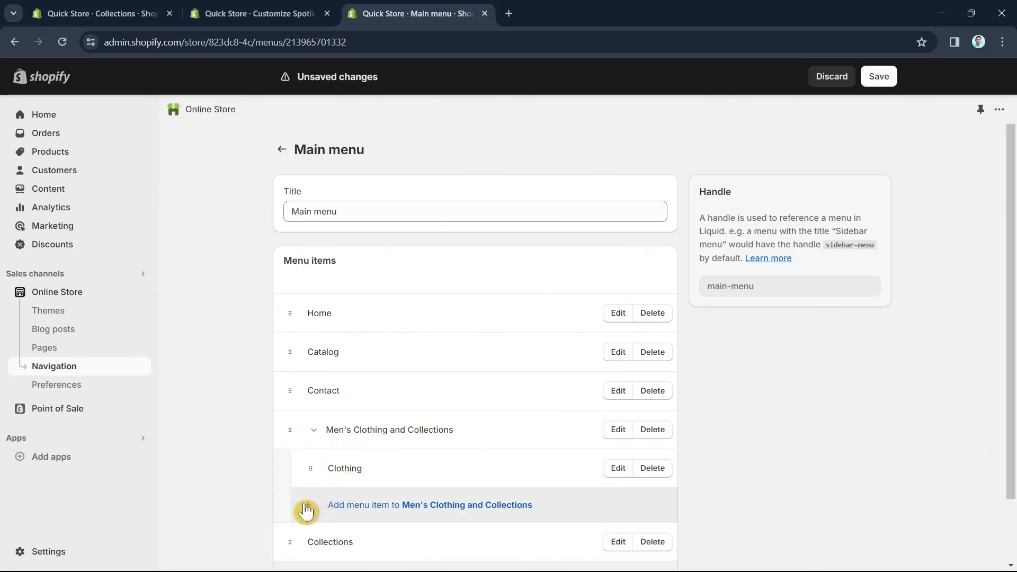
drag(286, 541, 347, 474)
scroll(599, 439, down, 2)
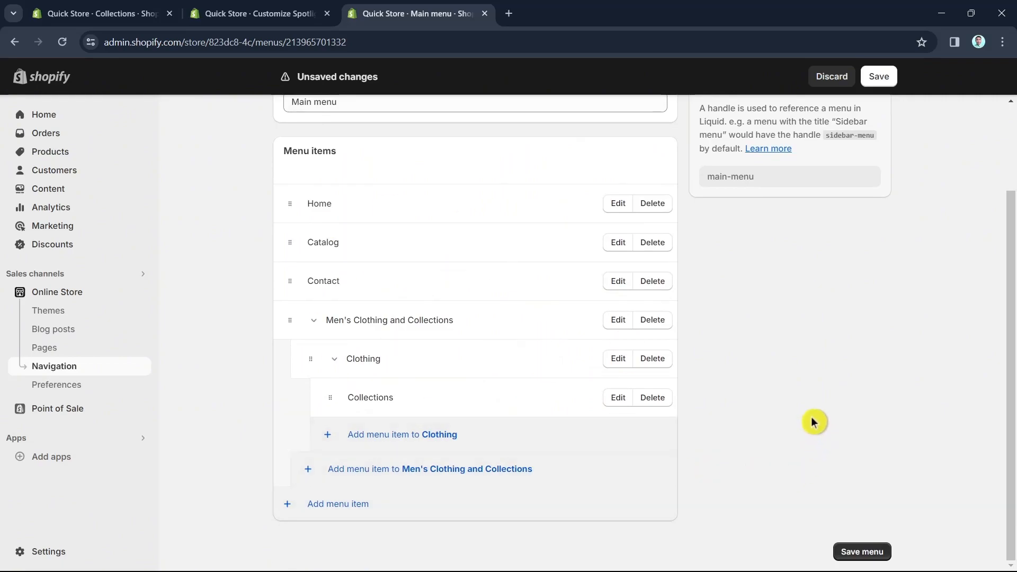
click(878, 78)
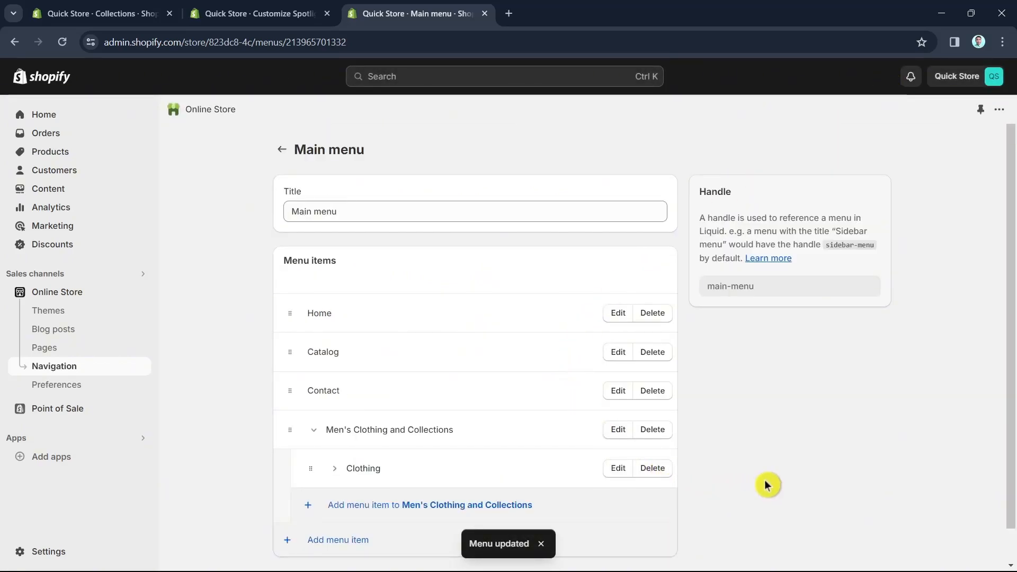
scroll(367, 363, down, 1)
scroll(367, 363, up, 1)
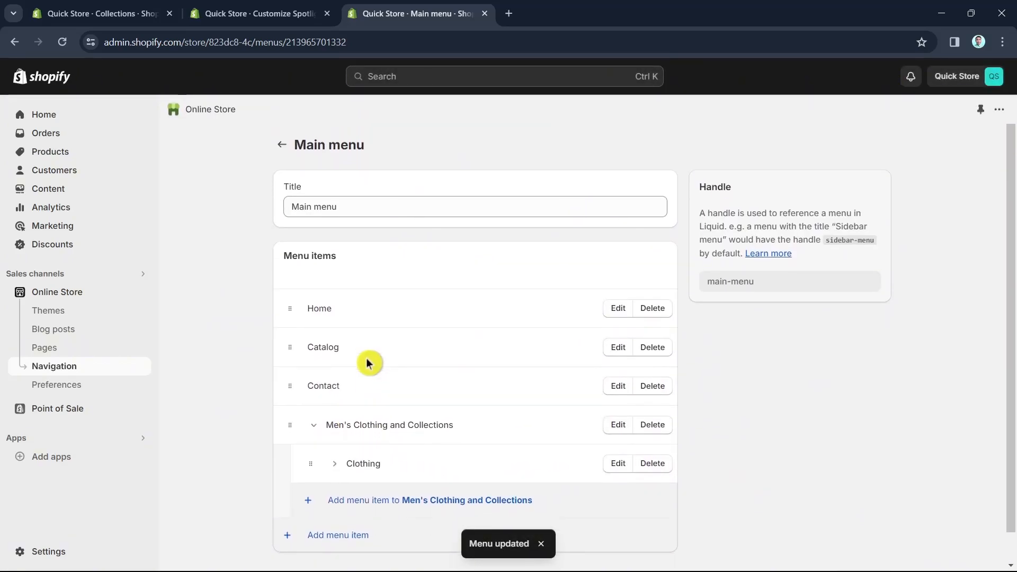
scroll(368, 363, down, 1)
Leave the Main menu and close both the extra admin tab and the theme editor tab.
click(54, 293)
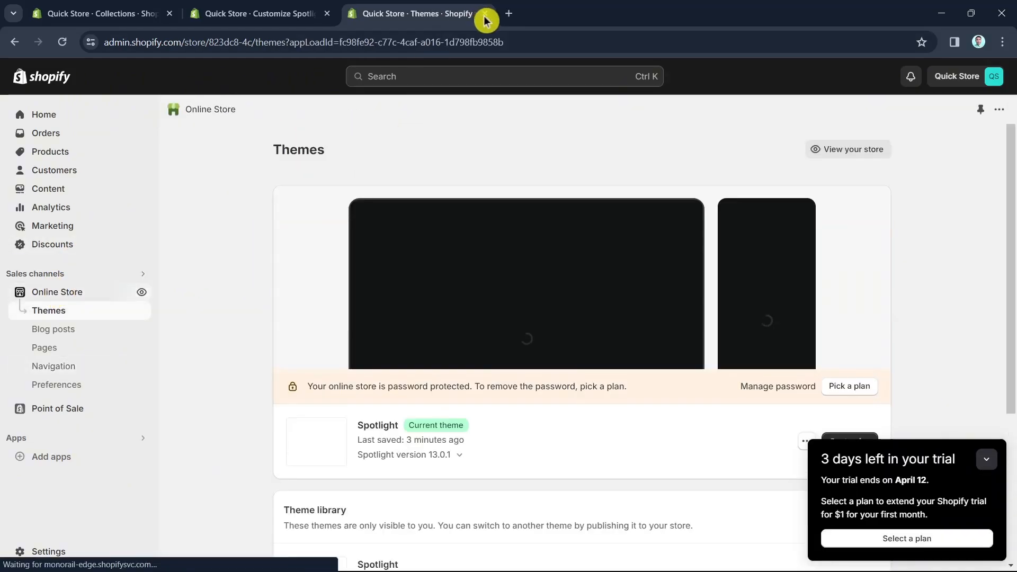
click(484, 15)
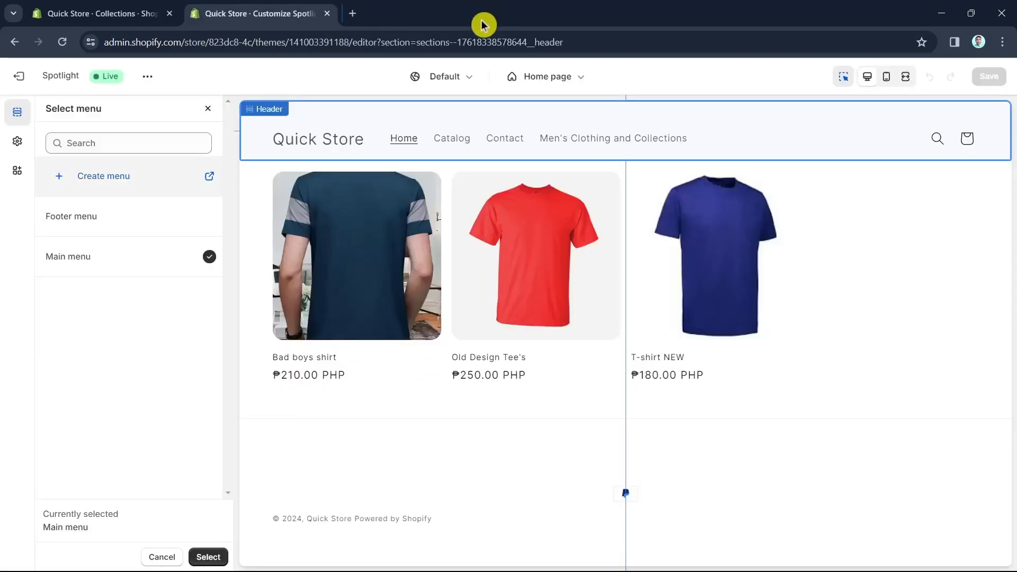
click(330, 16)
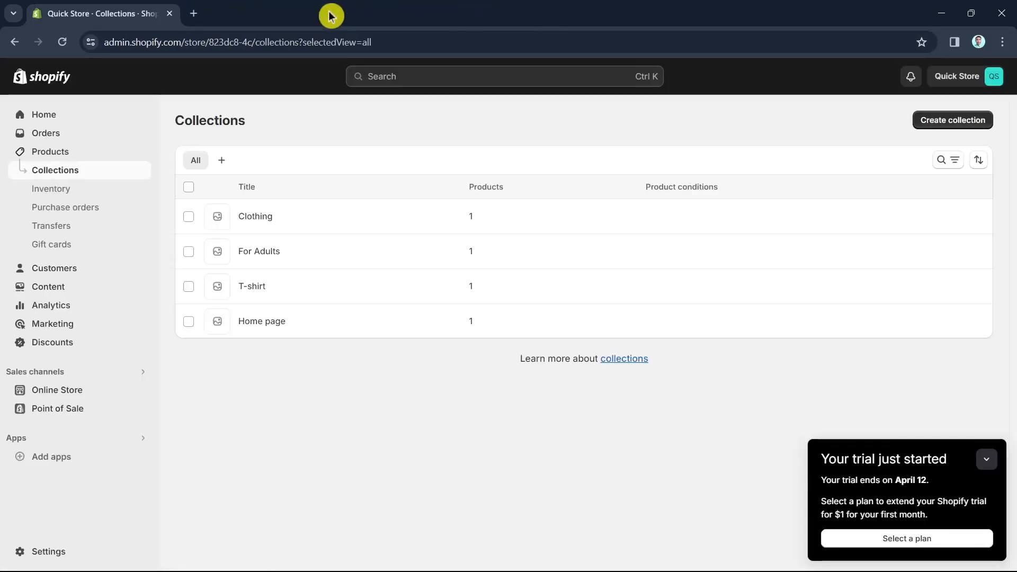
Preview the storefront of the current Spotlight theme and reload its home page, closing the preview when done.
click(60, 390)
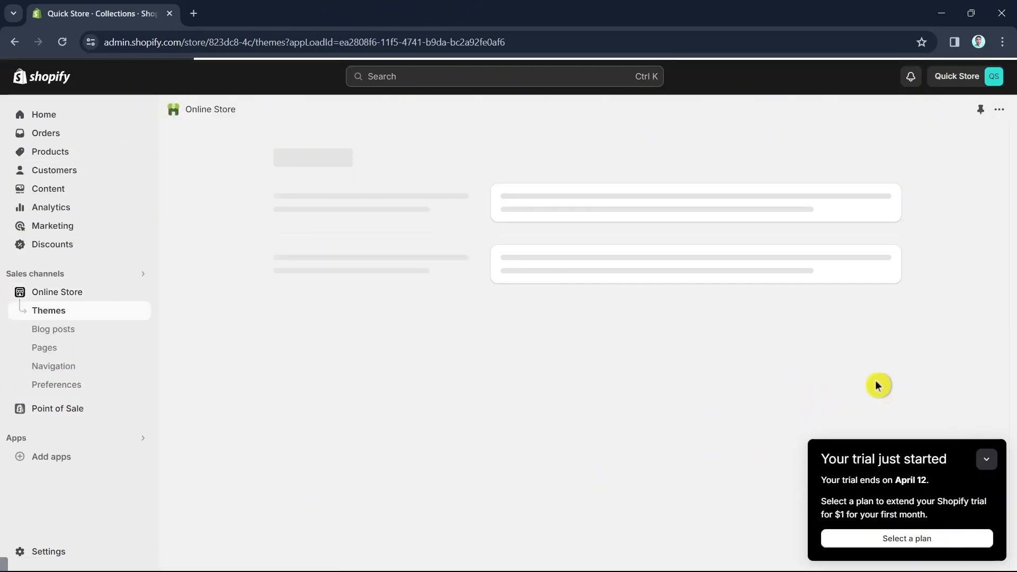
click(984, 463)
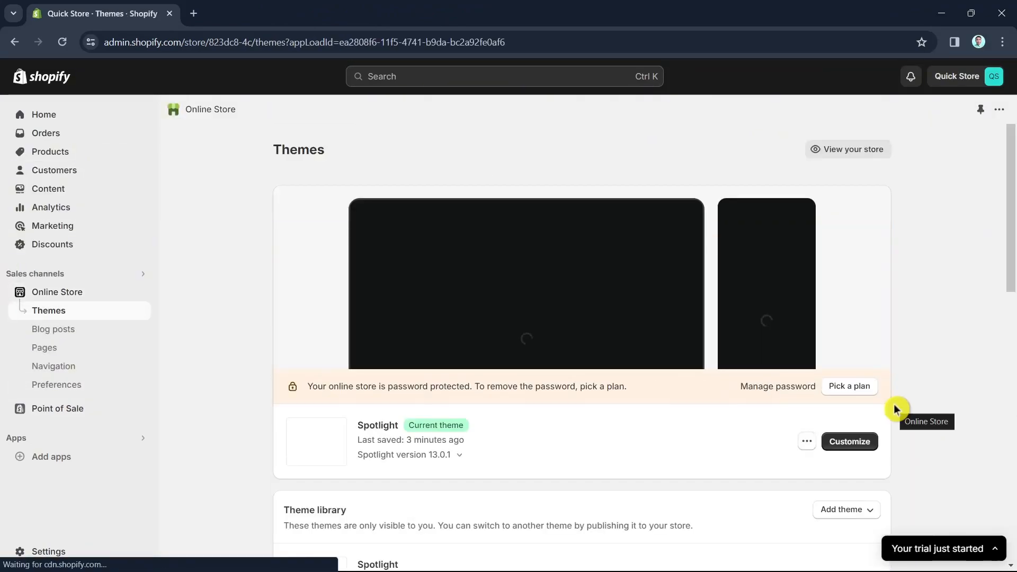
click(807, 450)
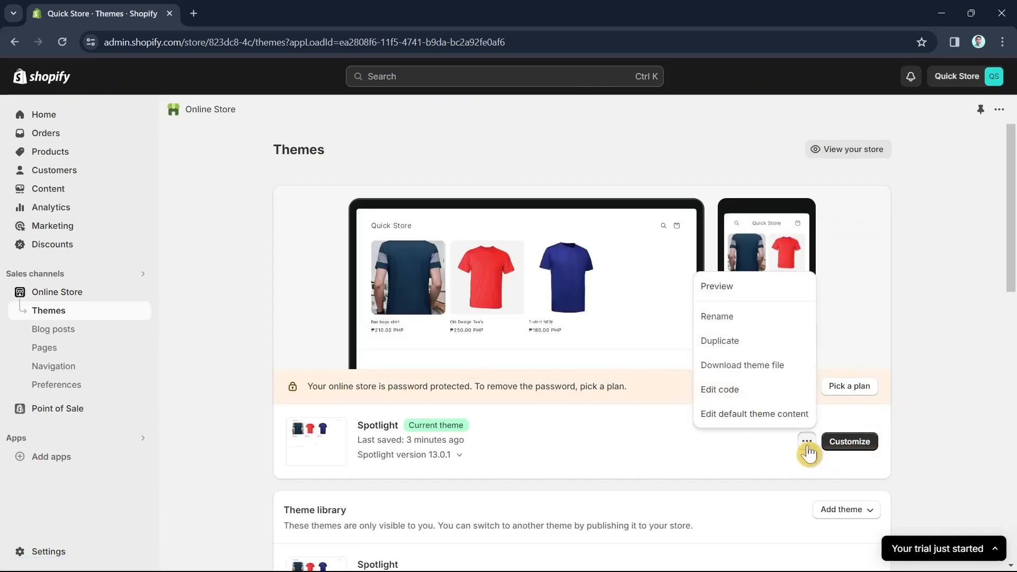
click(760, 287)
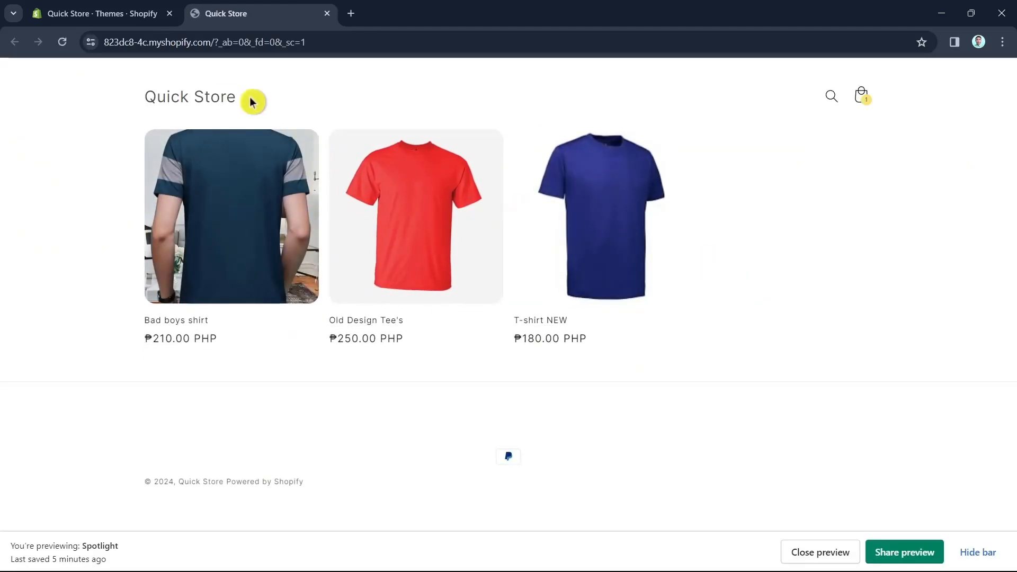
click(213, 101)
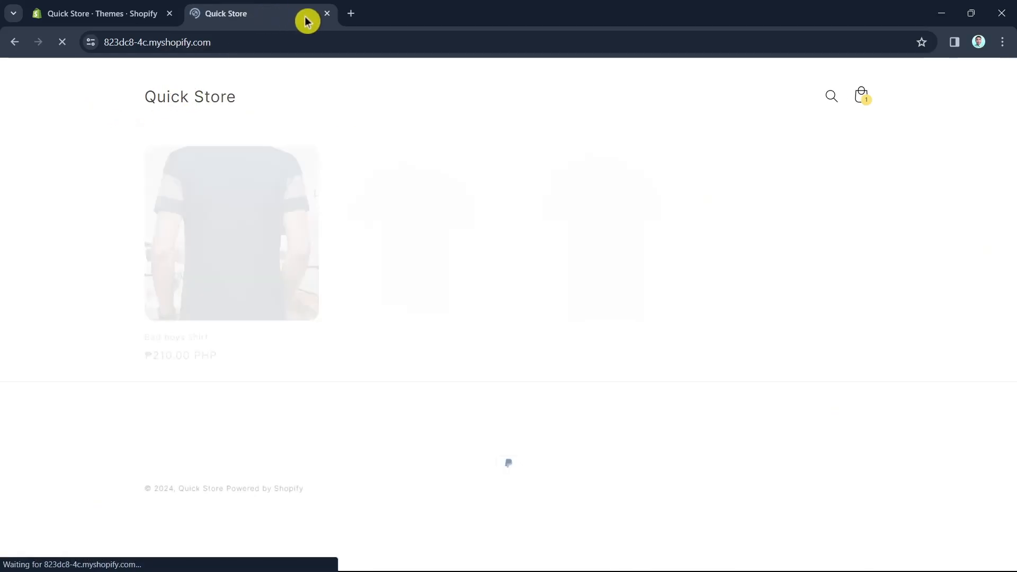
click(325, 16)
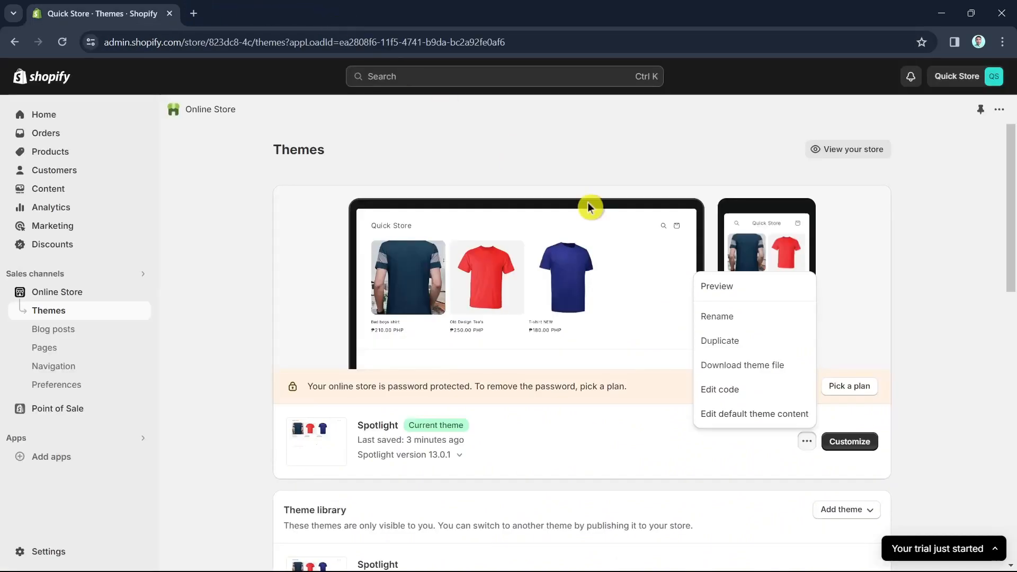
Open the current Spotlight theme for customization and expand its Header section.
click(847, 440)
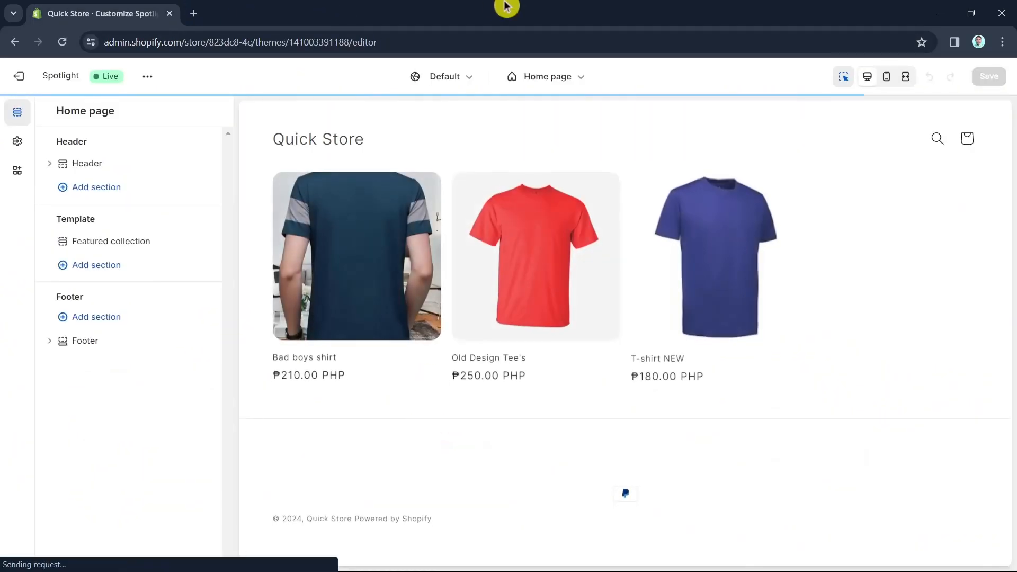
click(453, 80)
click(457, 79)
click(535, 79)
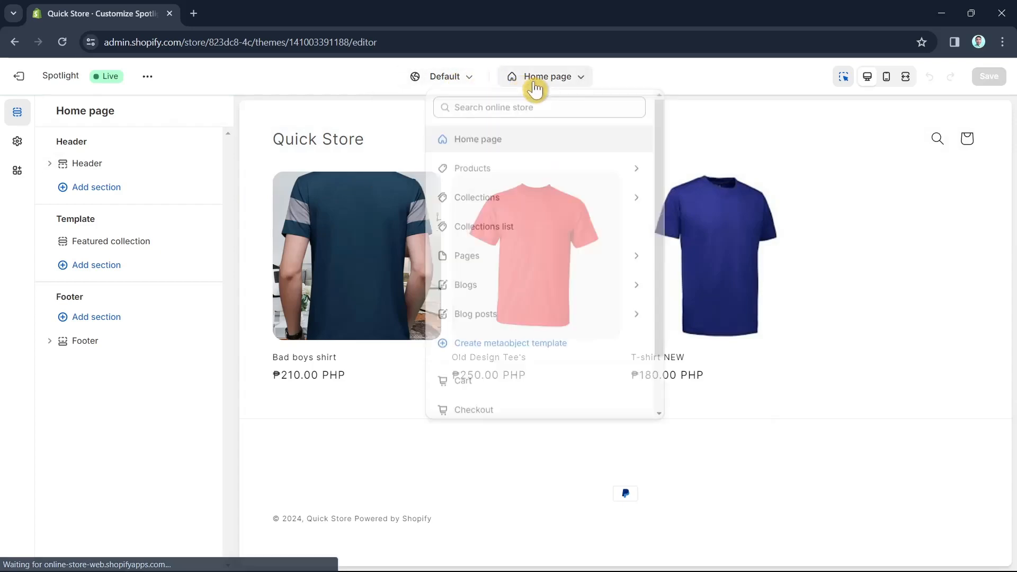
click(325, 119)
click(49, 114)
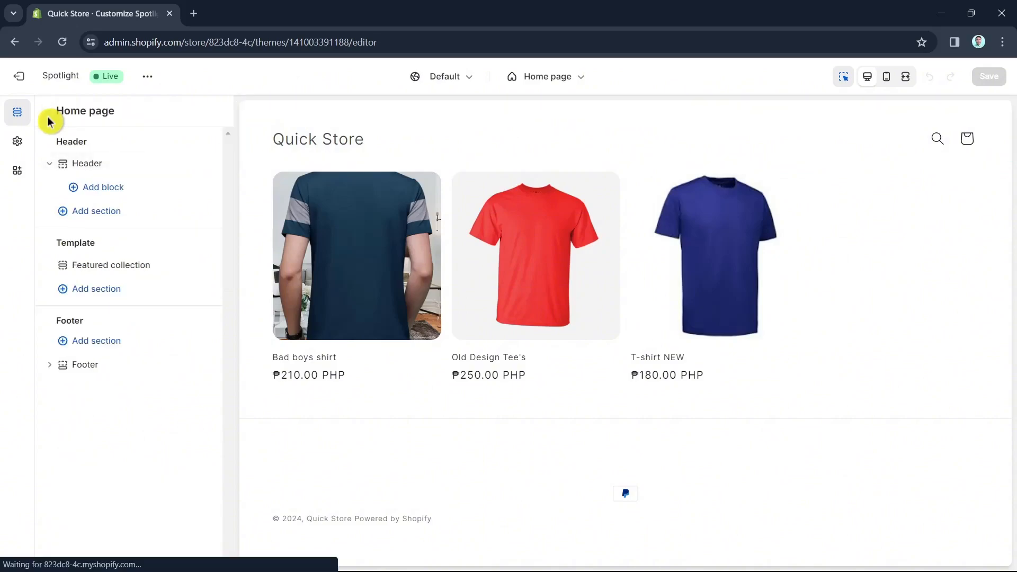
click(104, 211)
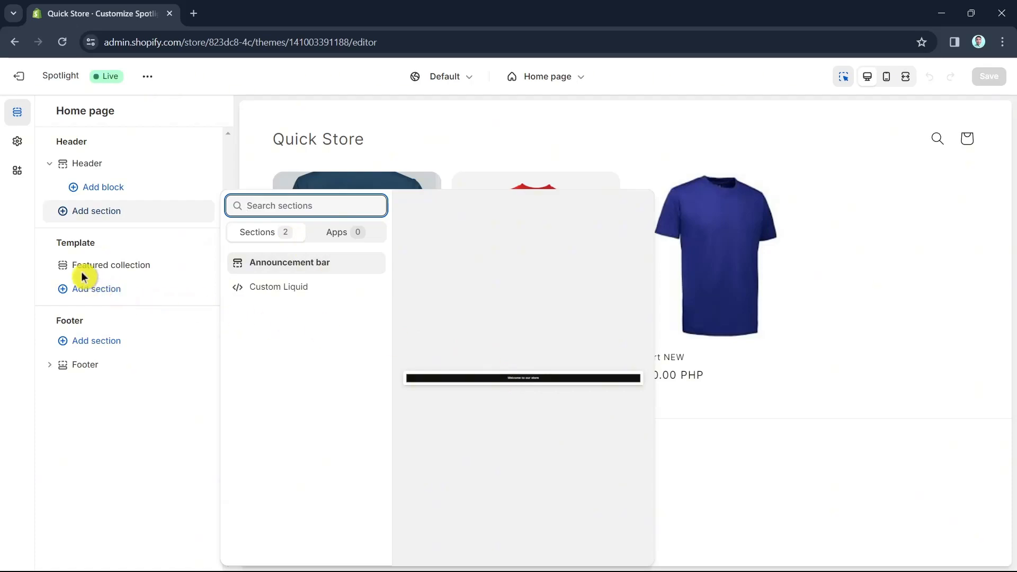
click(17, 183)
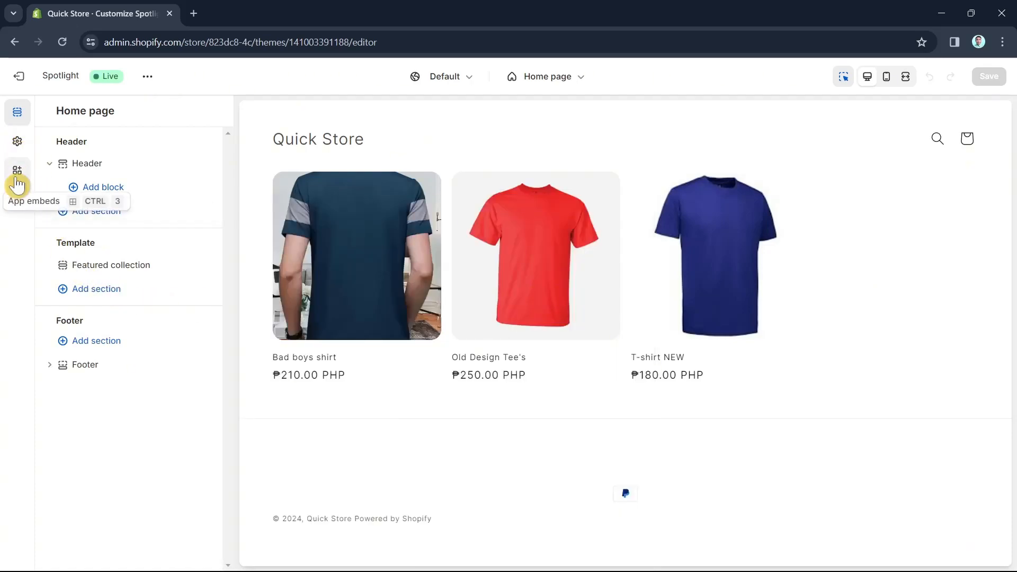
click(52, 163)
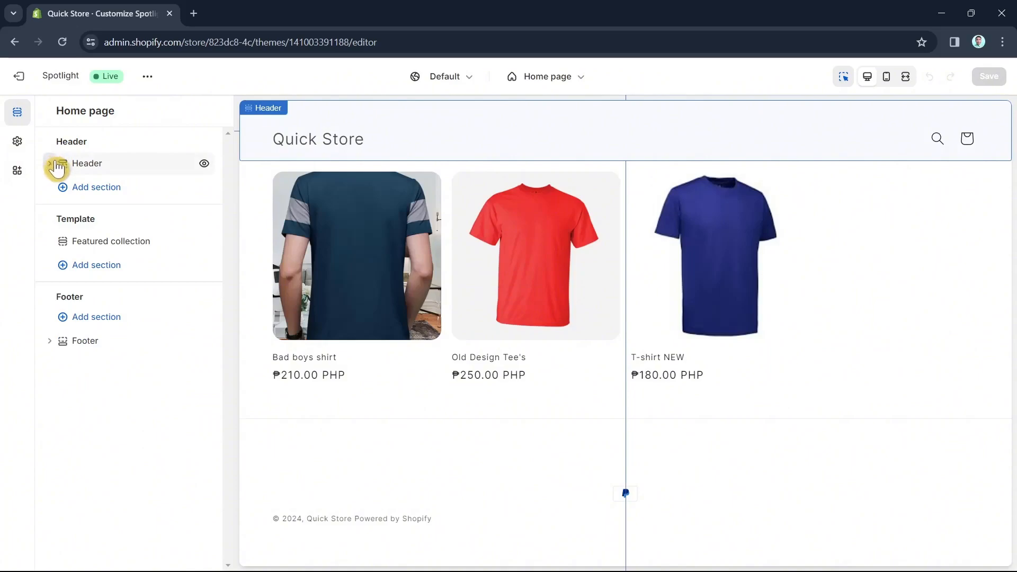
Set the Header section's menu to Main menu and save the theme.
click(56, 166)
click(129, 238)
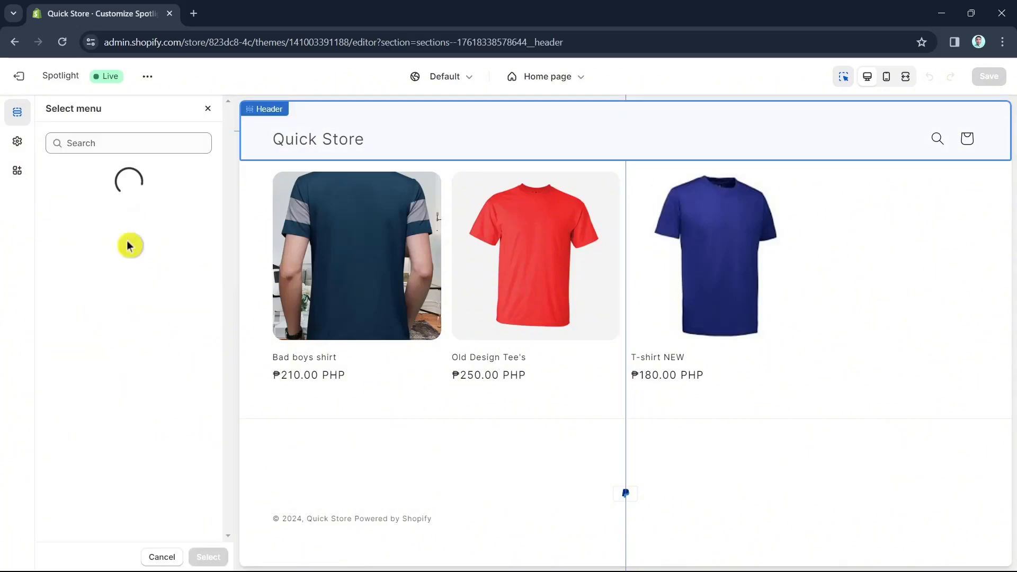
click(99, 314)
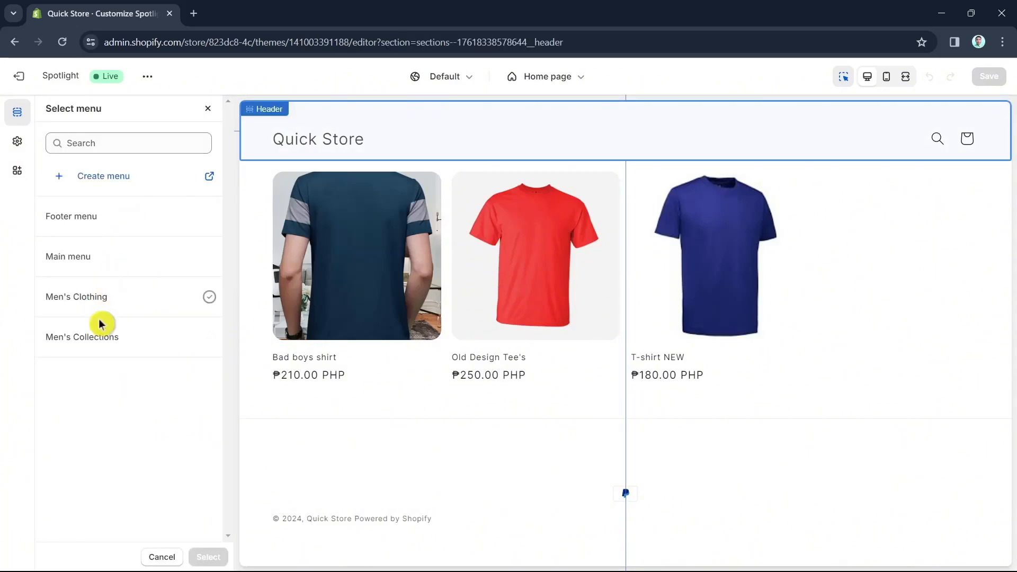
click(87, 265)
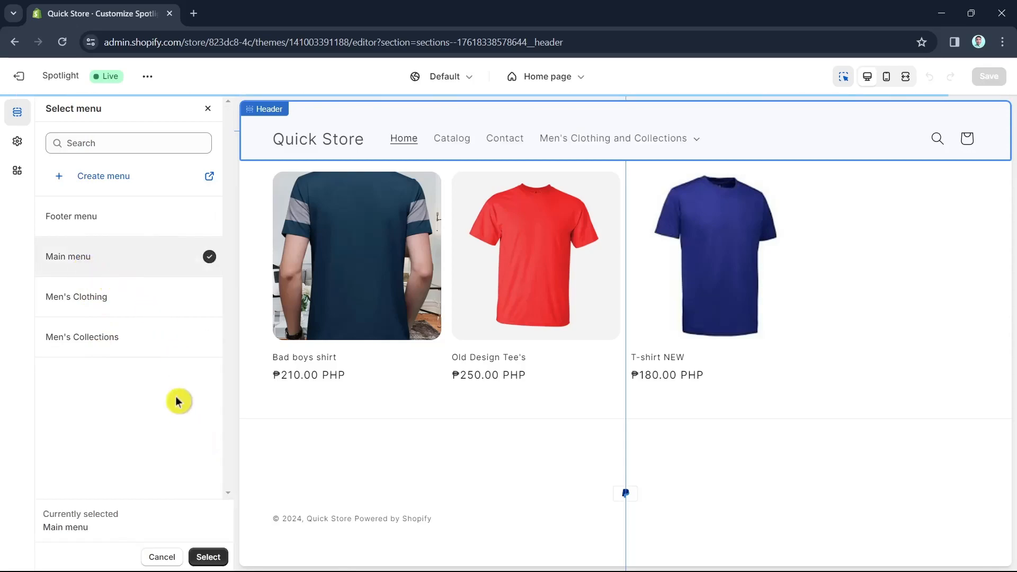
click(145, 312)
click(142, 264)
click(207, 556)
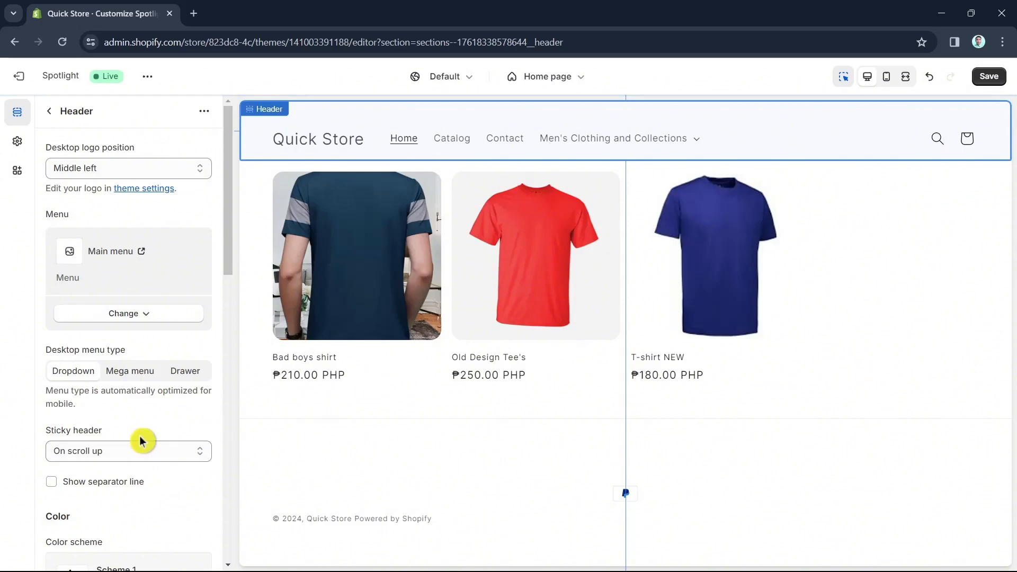
click(988, 78)
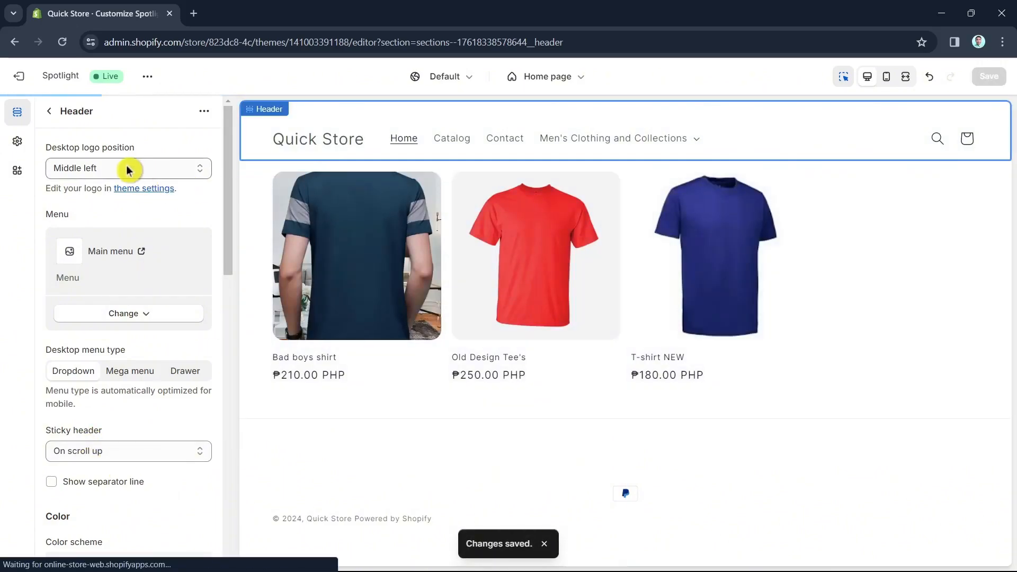
View the live storefront, follow Men's Clothing and Collections to Clothing and its Collections item, and look through the page it opens.
click(146, 78)
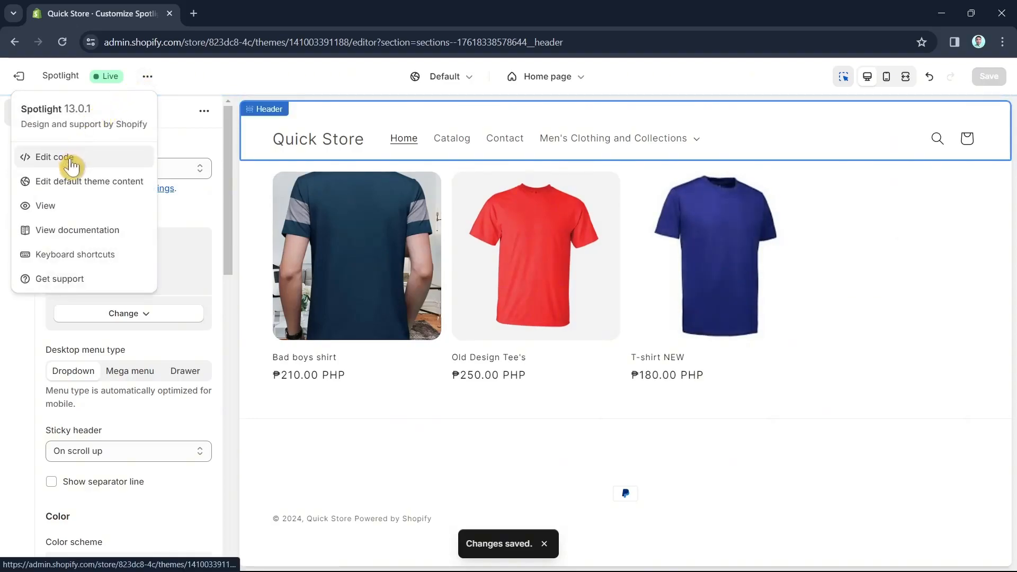
click(60, 211)
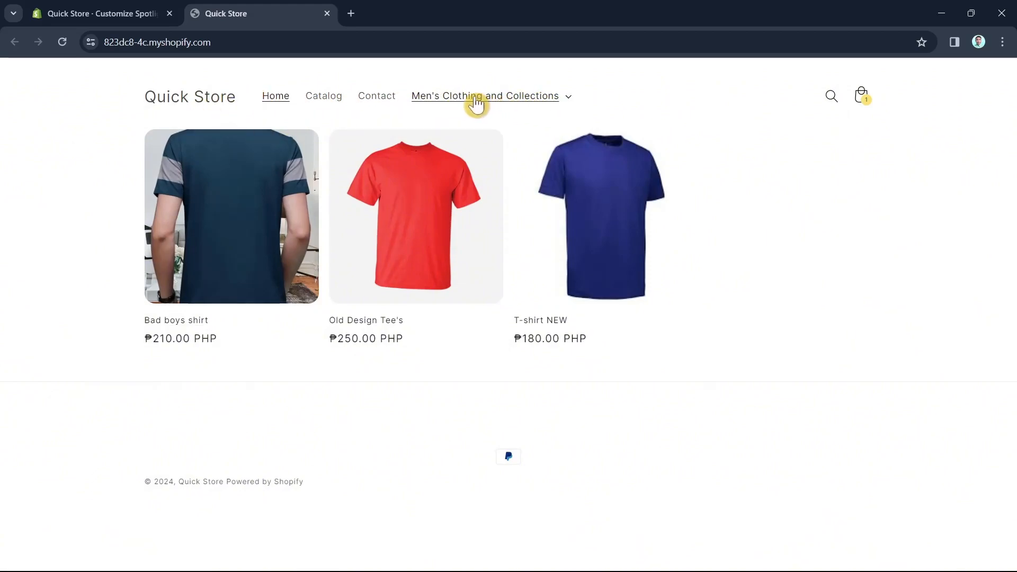
click(566, 107)
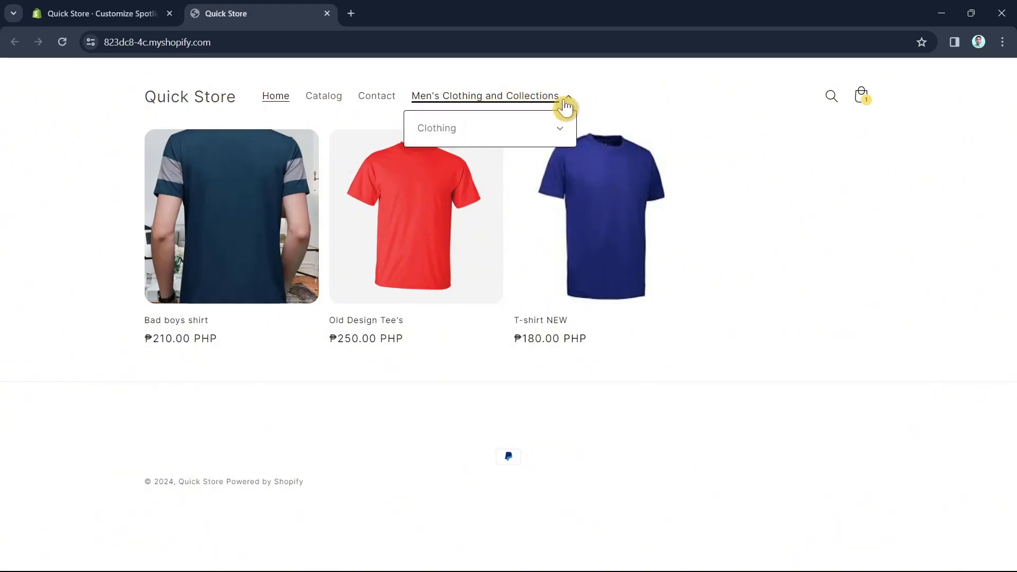
click(561, 130)
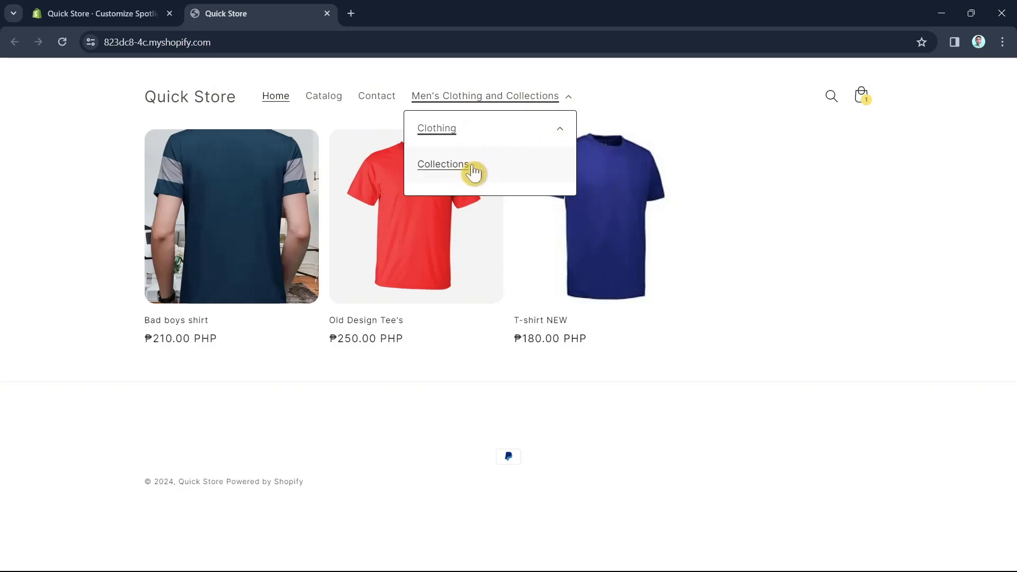
click(454, 165)
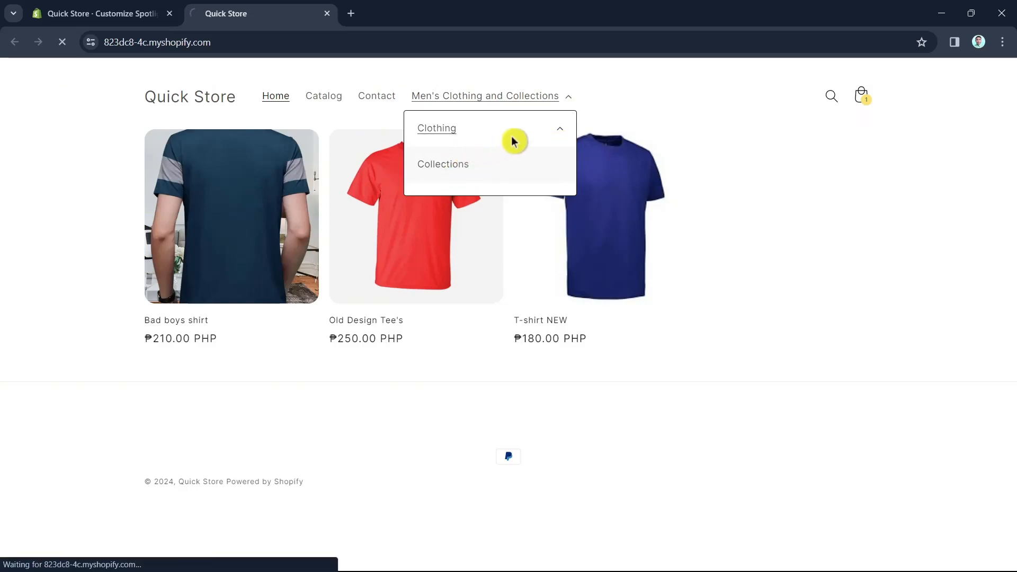
scroll(638, 357, down, 15)
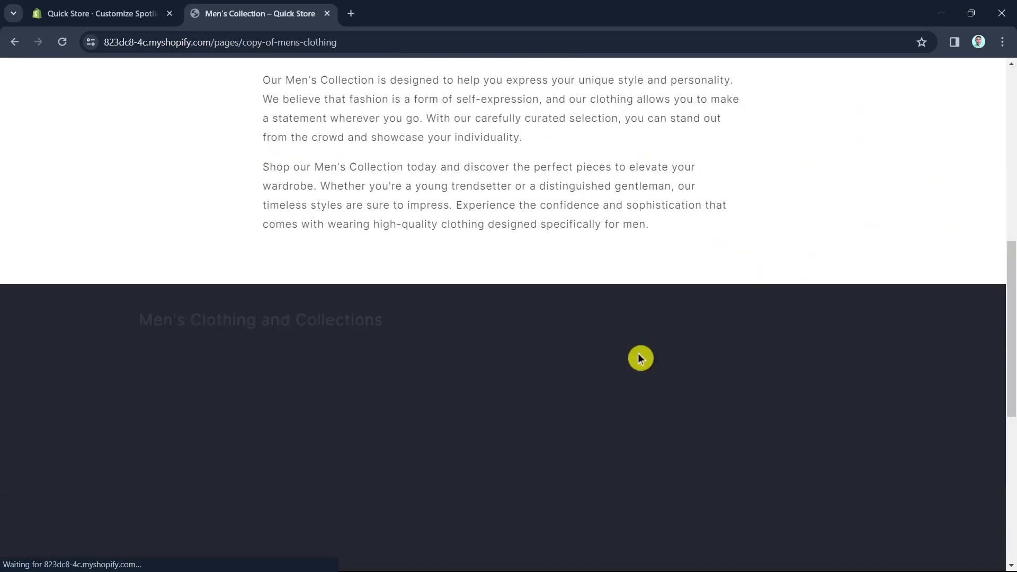
scroll(510, 147, up, 14)
scroll(493, 93, up, 2)
Check the nested Clothing and Collections entries under Men's Clothing and Collections in the store header.
click(491, 95)
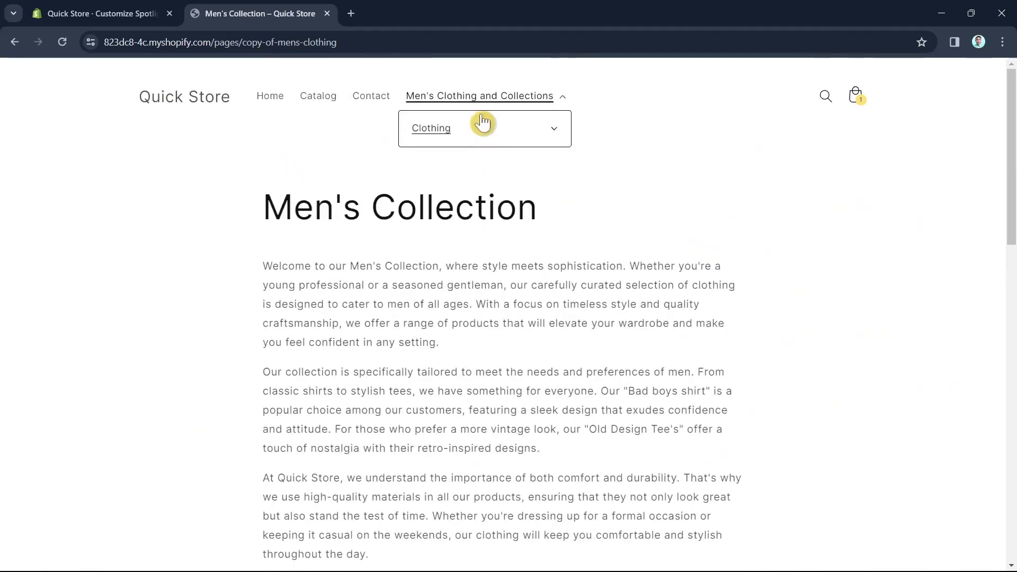
click(497, 132)
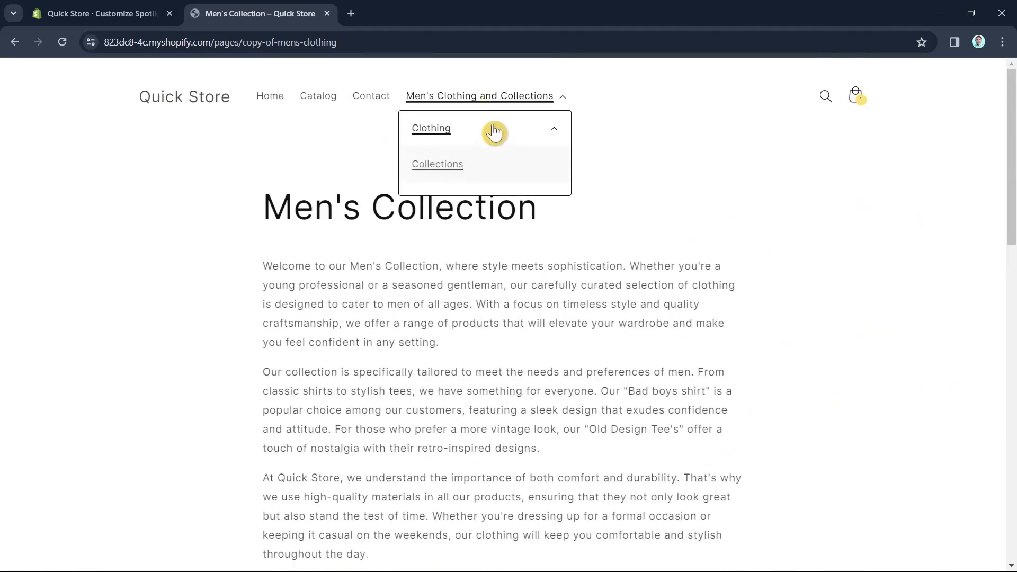
click(431, 131)
click(474, 101)
click(507, 100)
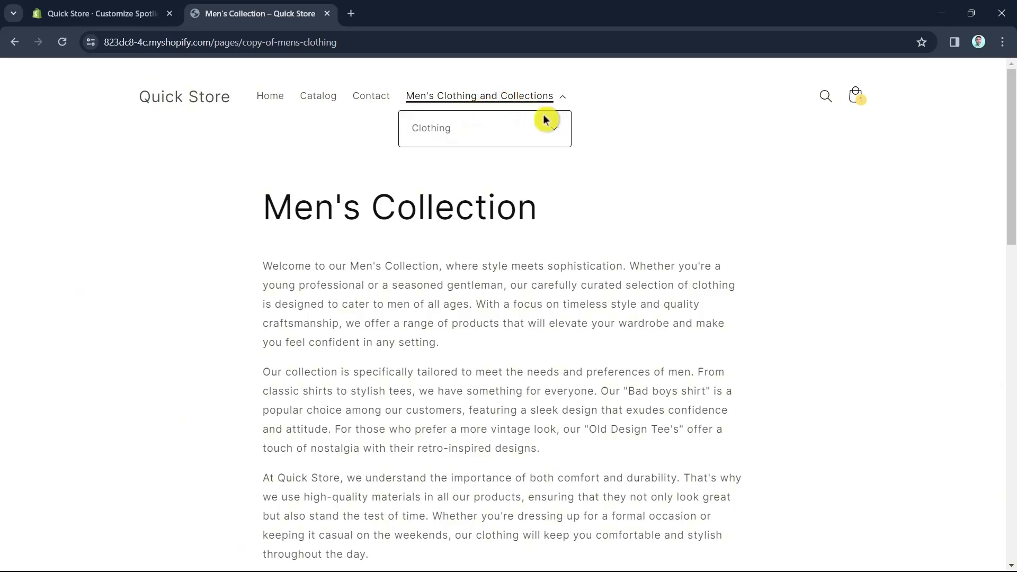
click(560, 134)
click(534, 97)
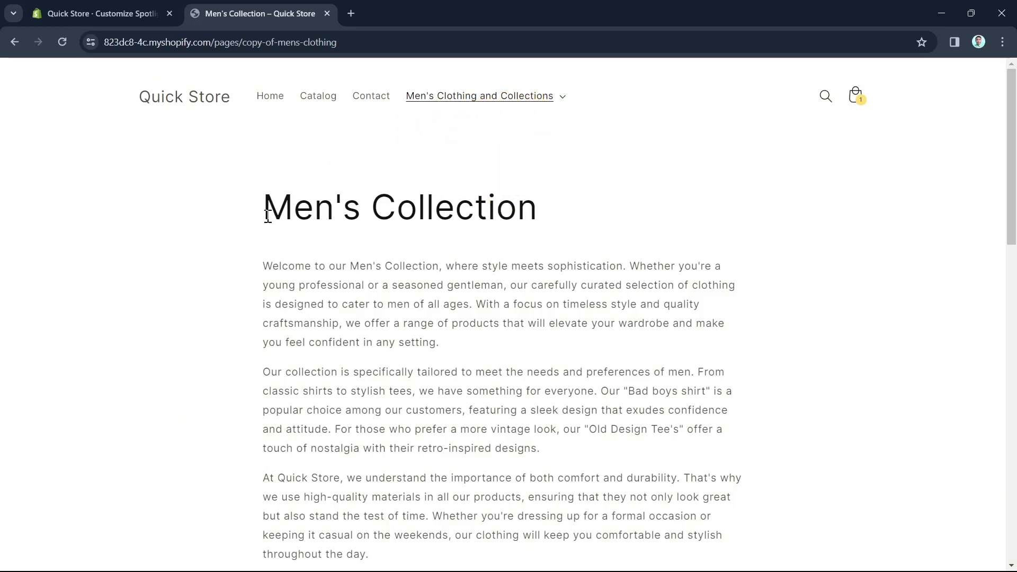
Review the Men's Collection page from its description down to the Clothing and Collections columns.
scroll(570, 374, down, 10)
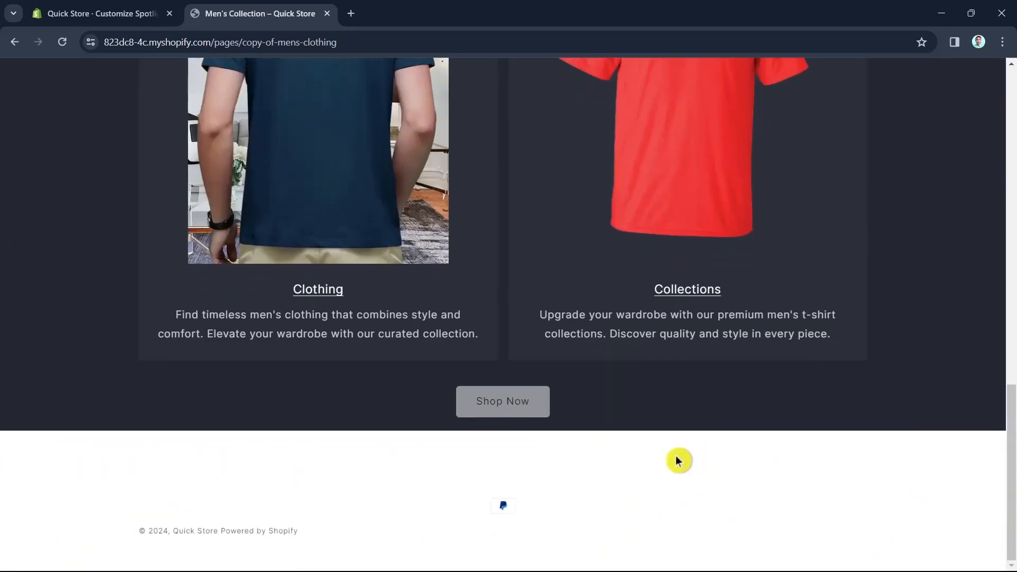
scroll(683, 455, up, 10)
scroll(762, 467, down, 4)
scroll(748, 443, up, 5)
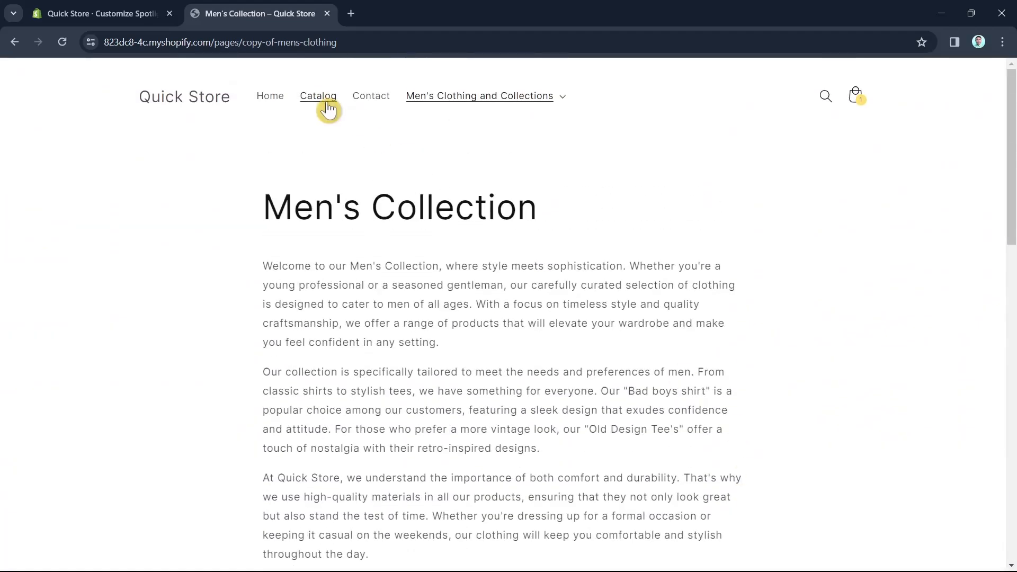
scroll(767, 447, down, 6)
scroll(751, 454, up, 6)
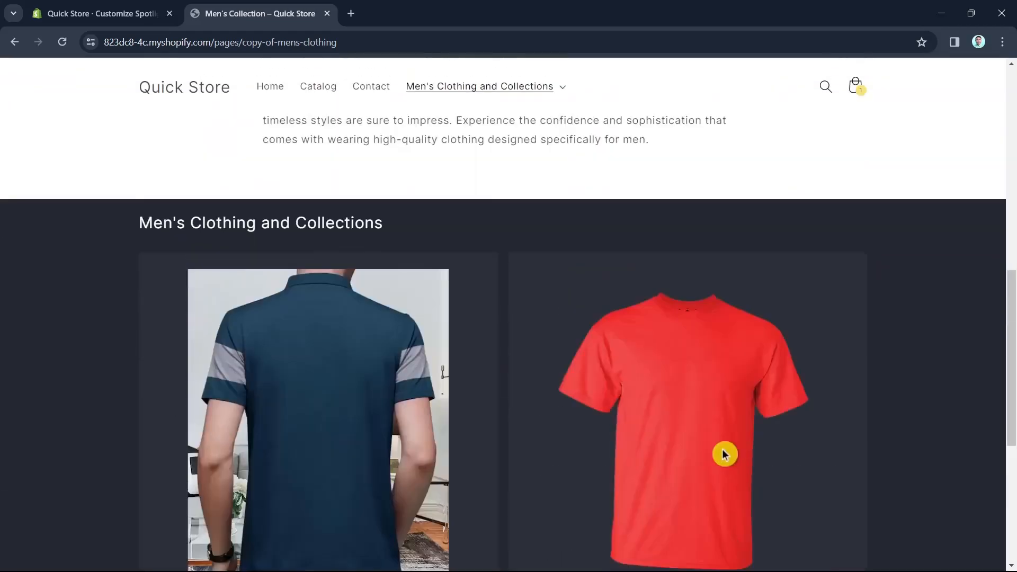
Visit the store's Home and Catalog pages, then return to the Men's Collection page through the nested Collections item and look it over.
click(269, 98)
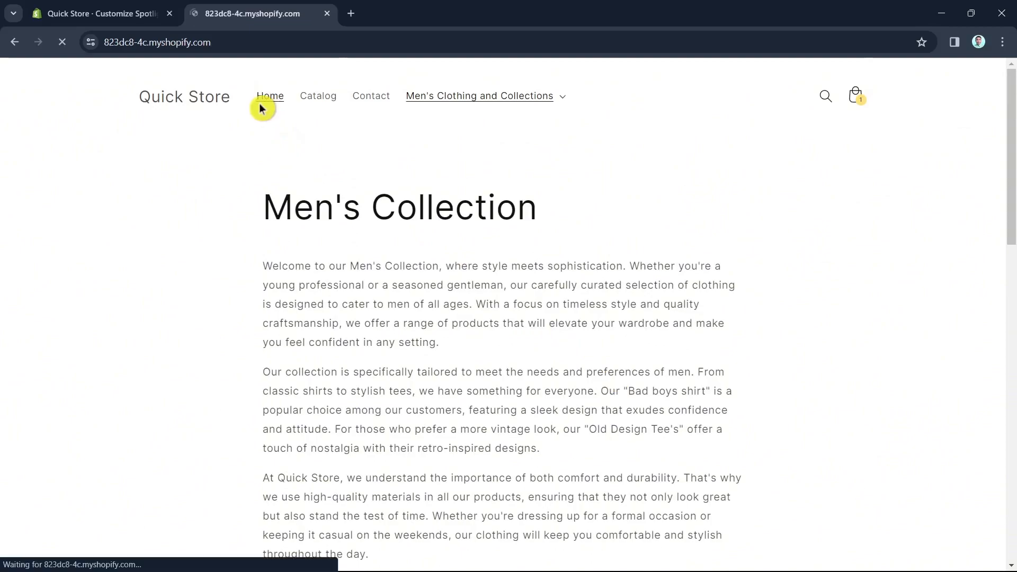
click(324, 100)
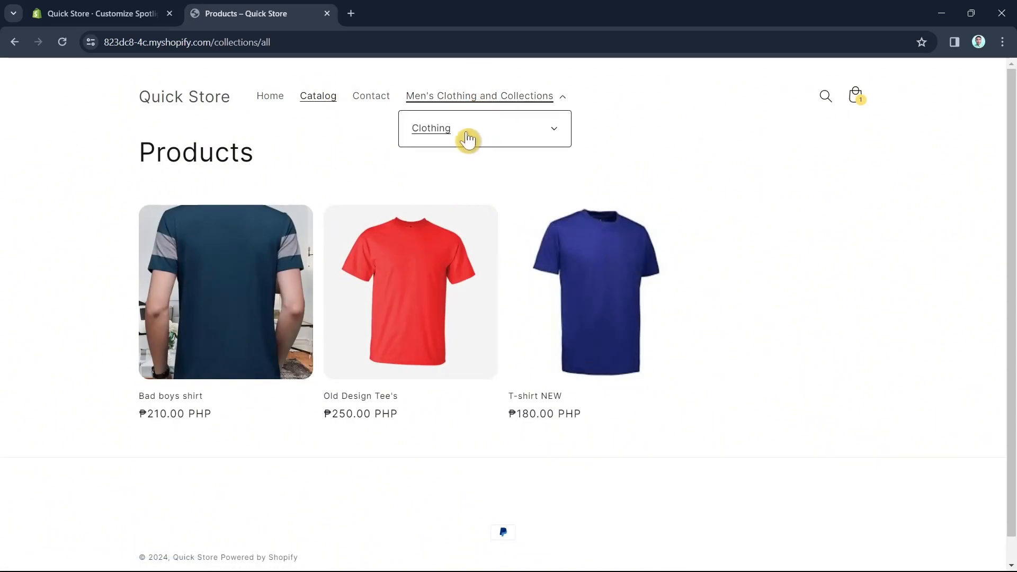
click(443, 168)
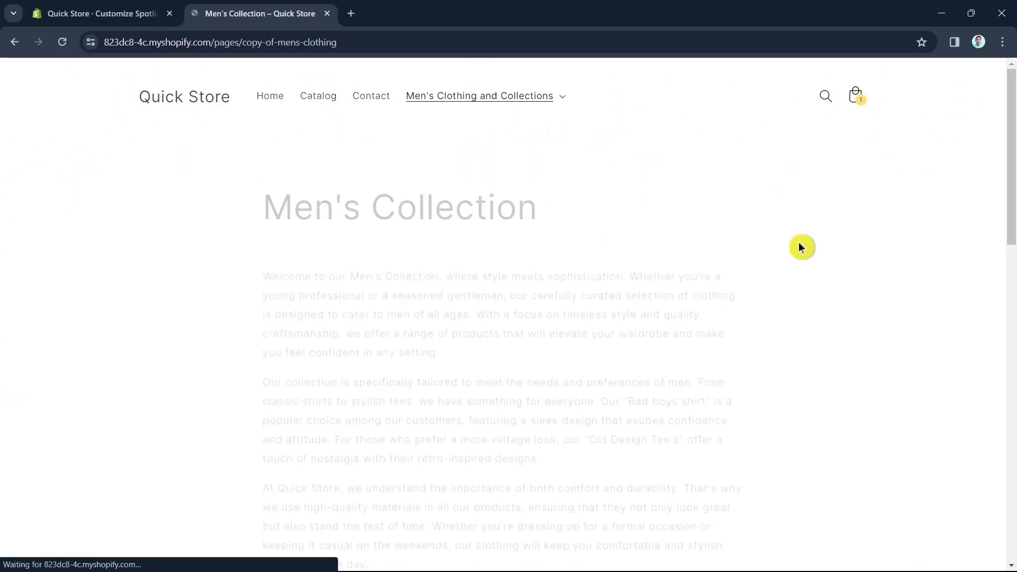
scroll(646, 450, down, 10)
scroll(644, 452, up, 10)
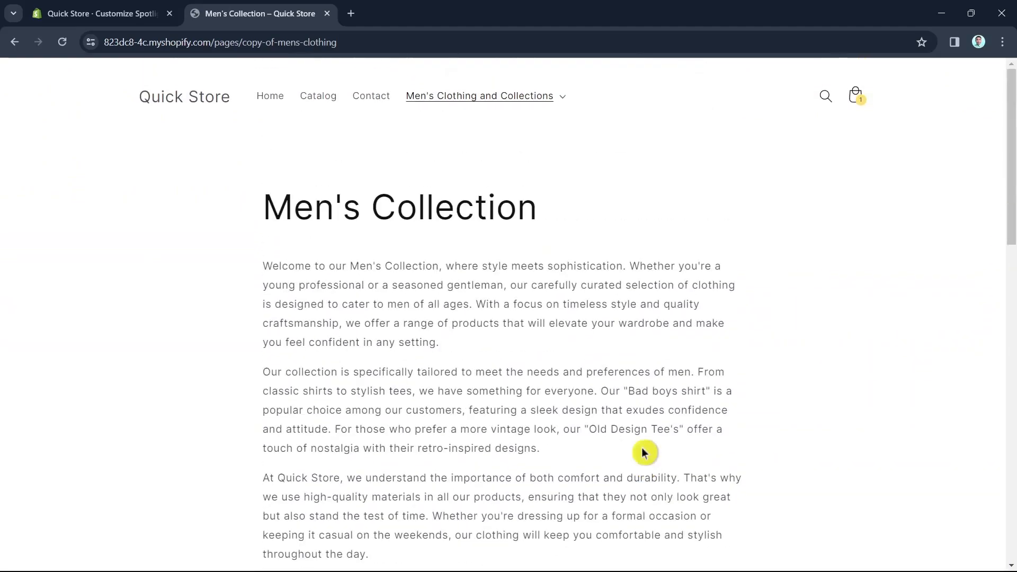